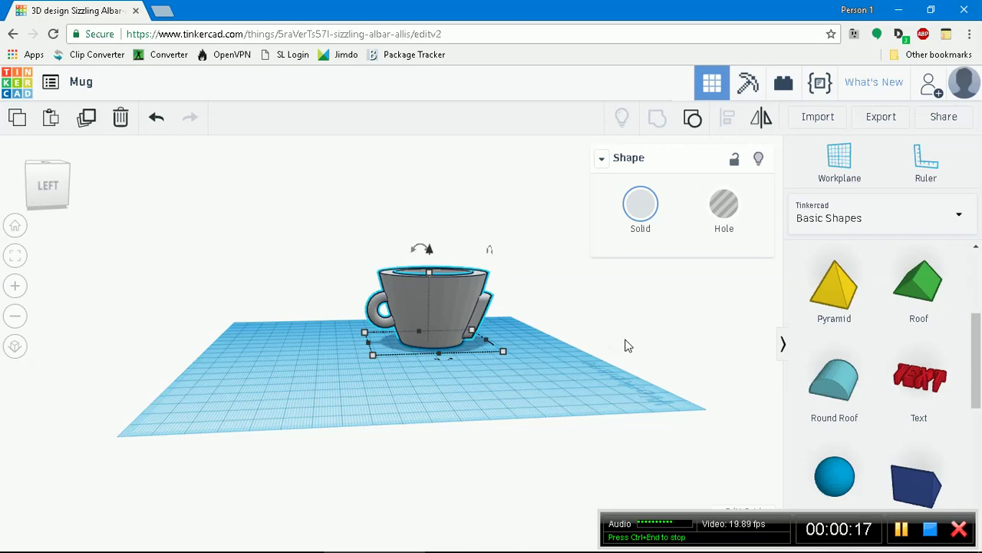
- Leave the finished Mug example and create a new design from the dashboard
right_click_drag(628, 338, 346, 328)
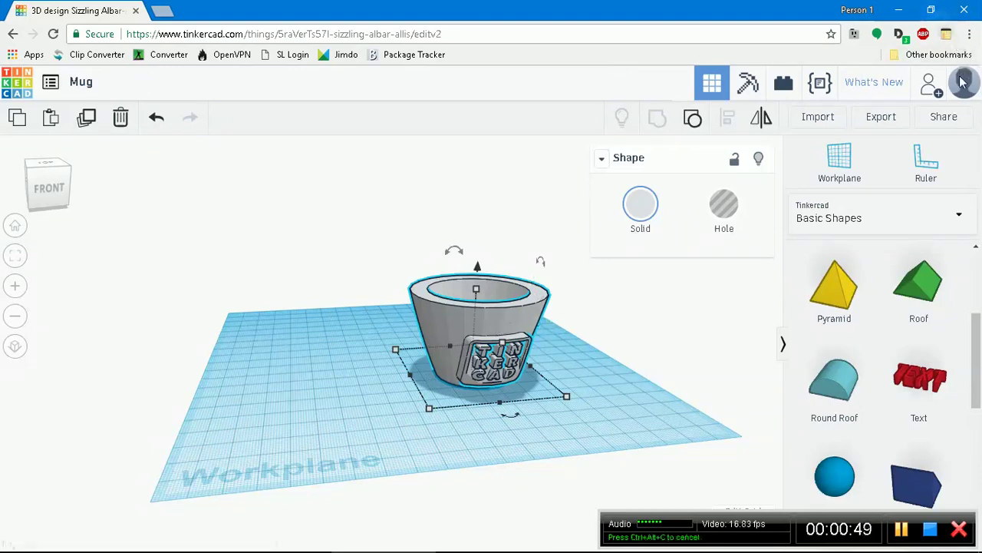
left_click(15, 35)
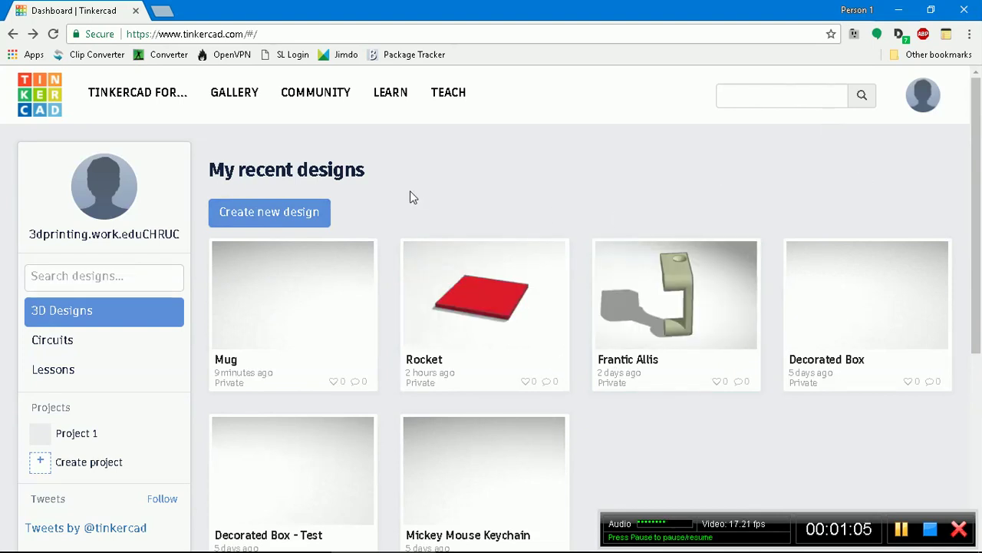
left_click(276, 212)
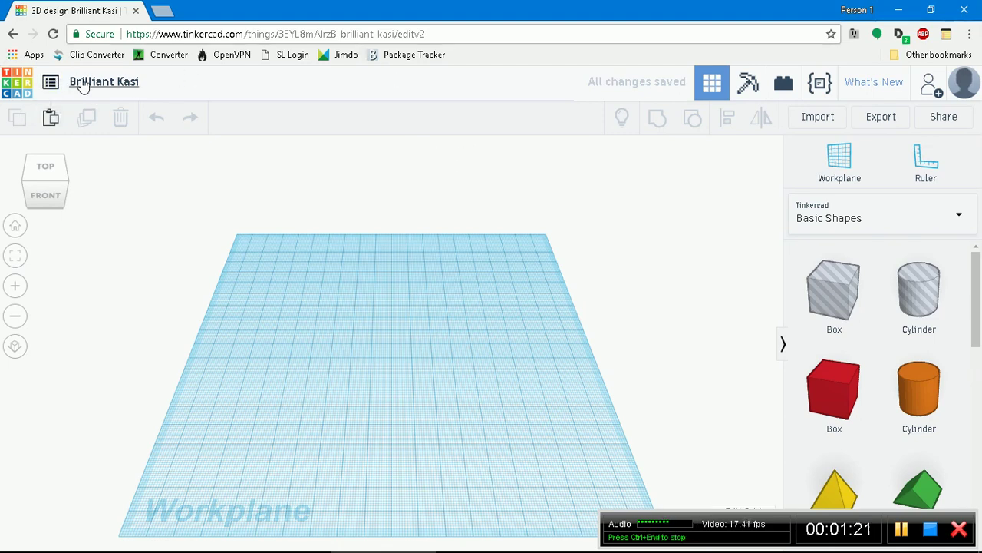
- Rename the design as Final Project Mug
left_click(129, 84)
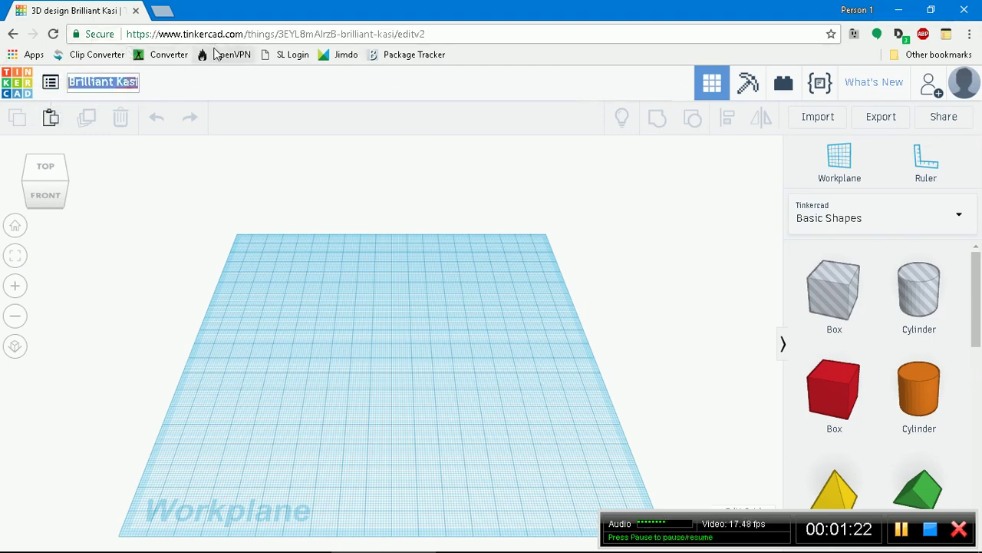
type("\\")
key("BackSpace")
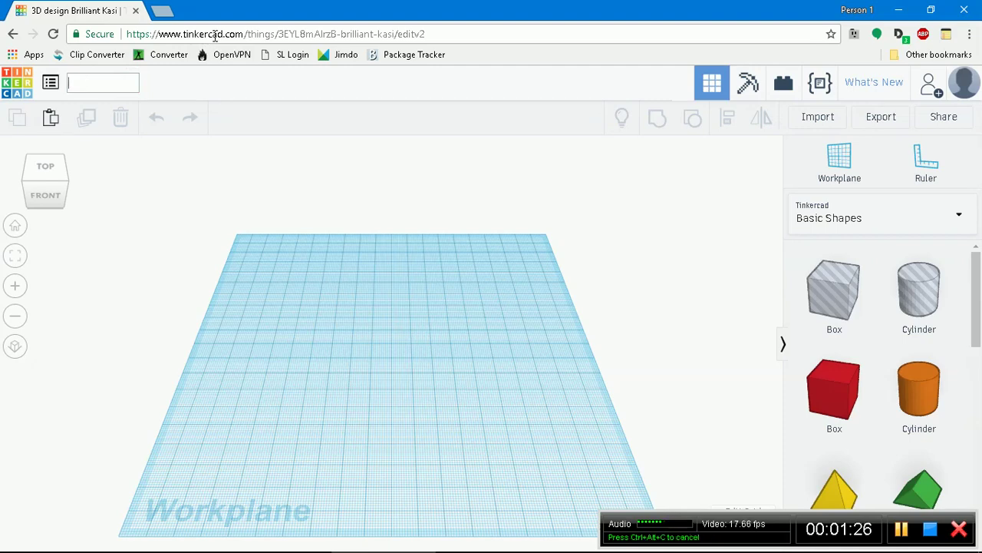
type("Final Project Mug")
key("Return")
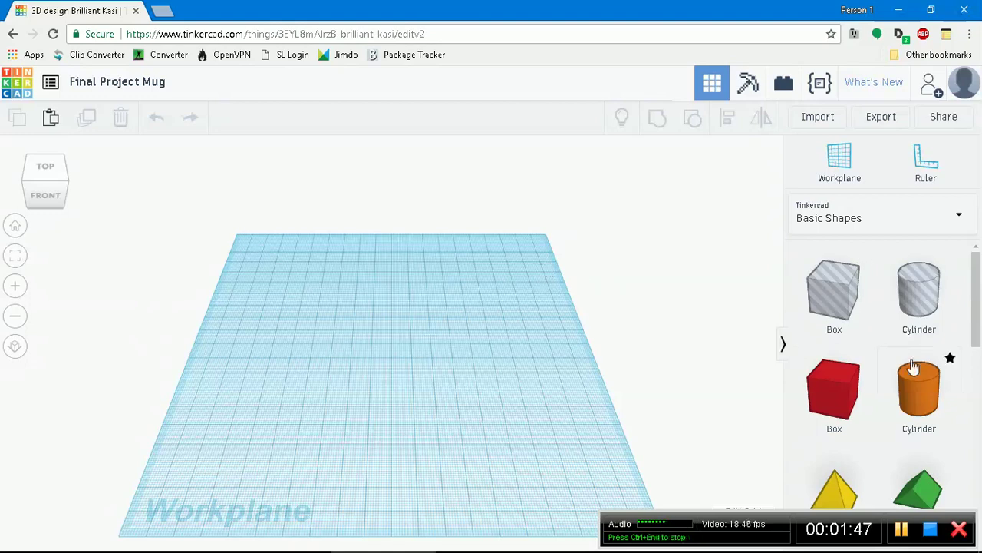
- Place a Paraboloid from the Basic Shapes near the middle of the workplane
scroll(905, 338, "down", 3)
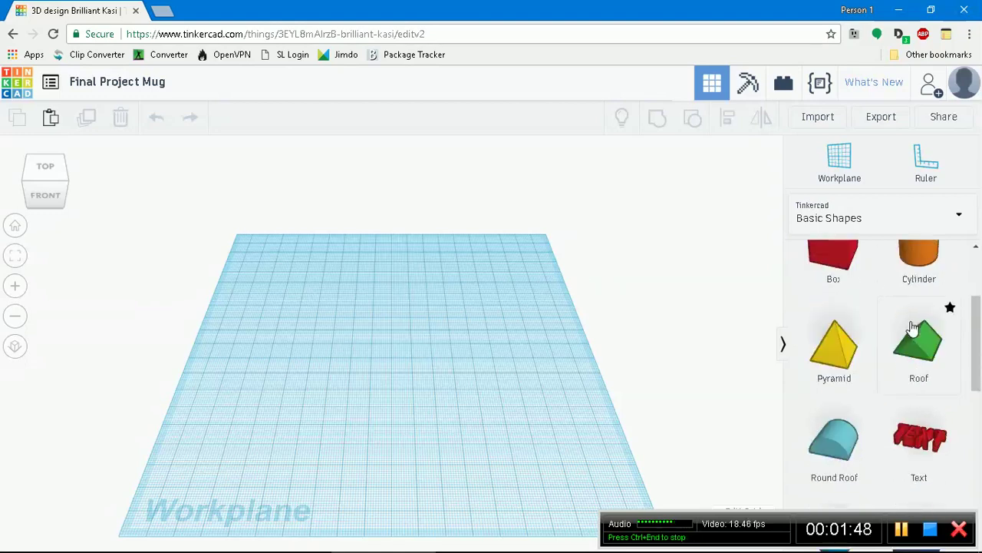
scroll(920, 319, "down", 1)
scroll(918, 321, "down", 2)
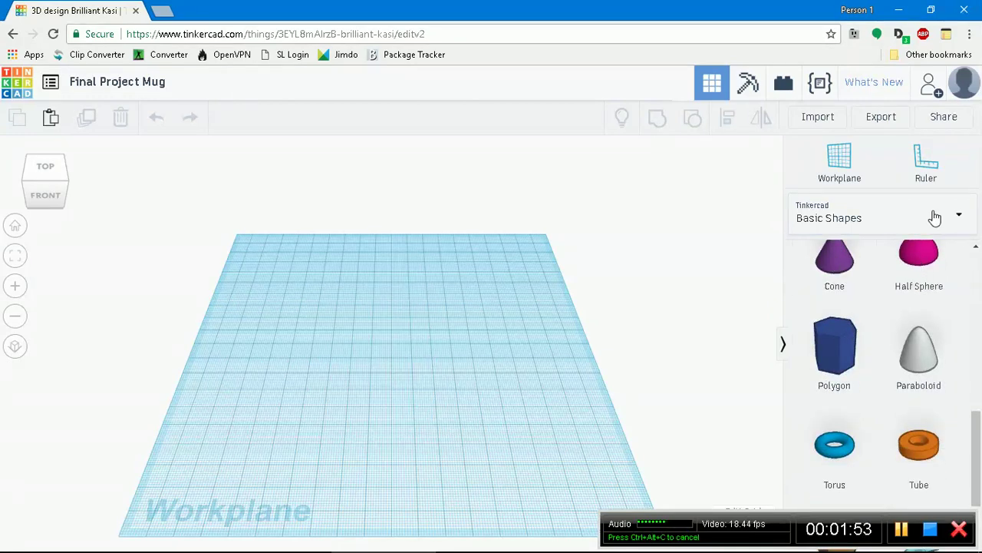
mouse_move(927, 354)
scroll(891, 347, "up", 1)
scroll(890, 346, "up", 2)
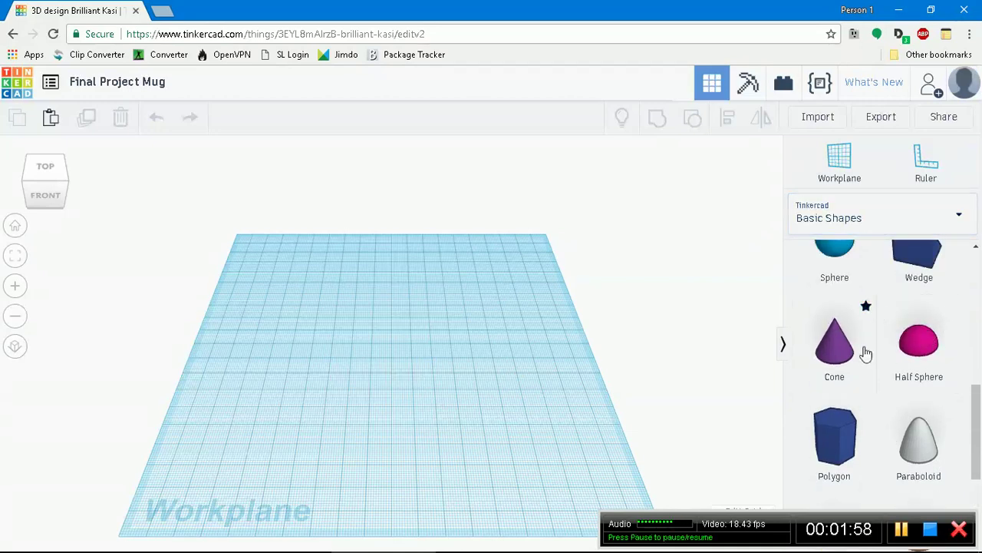
scroll(944, 373, "down", 2)
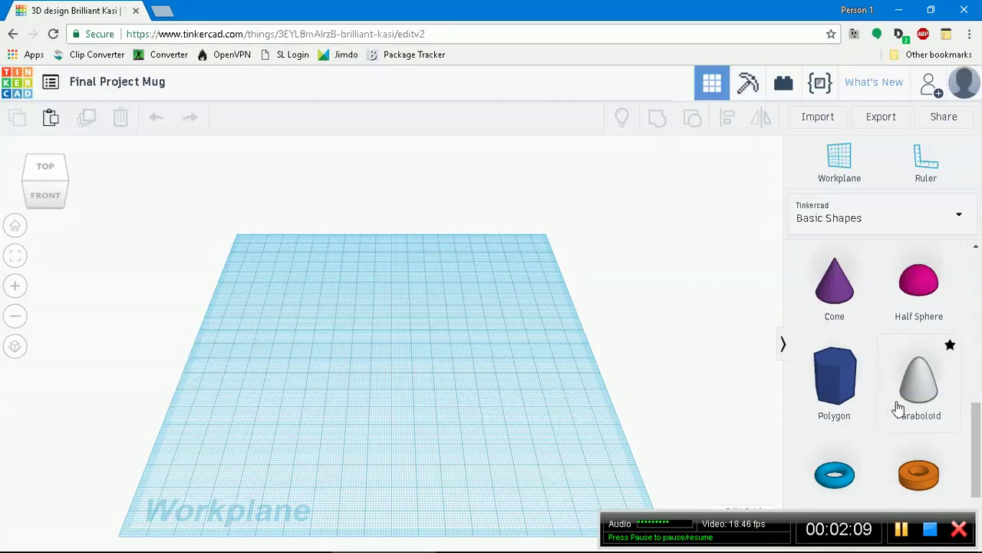
left_click(937, 388)
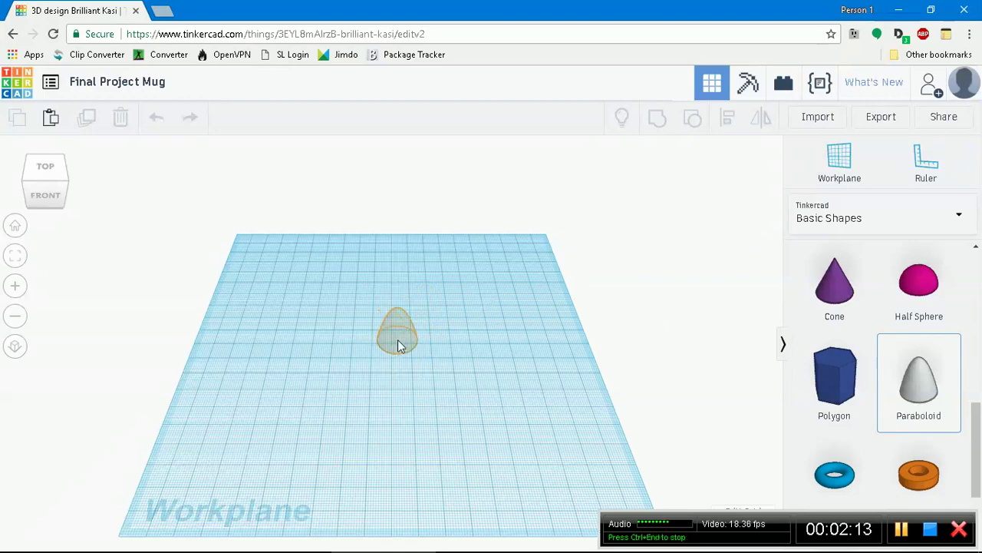
left_click(396, 301)
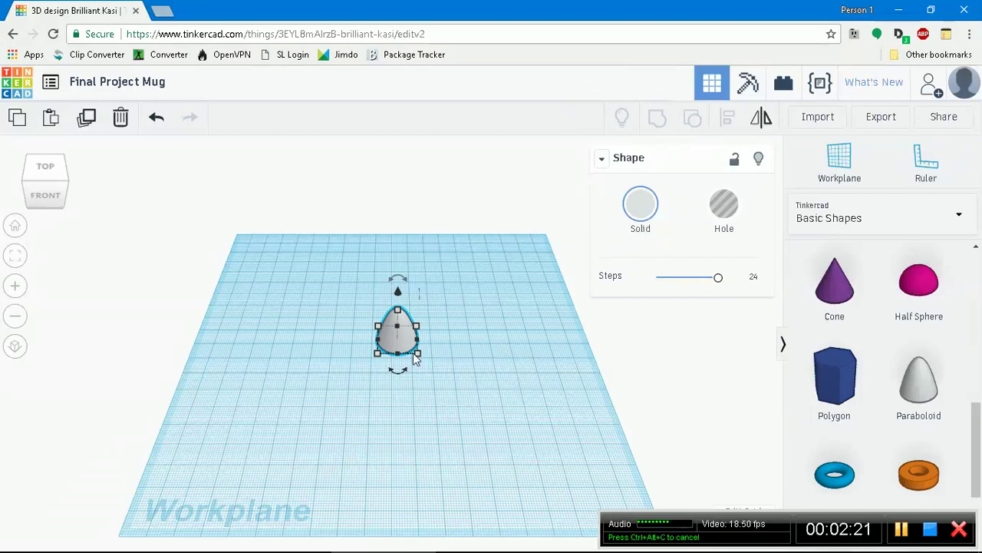
- Scale the paraboloid proportionally to a 50 mm by 50 mm base and shift it by -12 mm and -1 mm on the workplane
left_click_drag(419, 355, 485, 401)
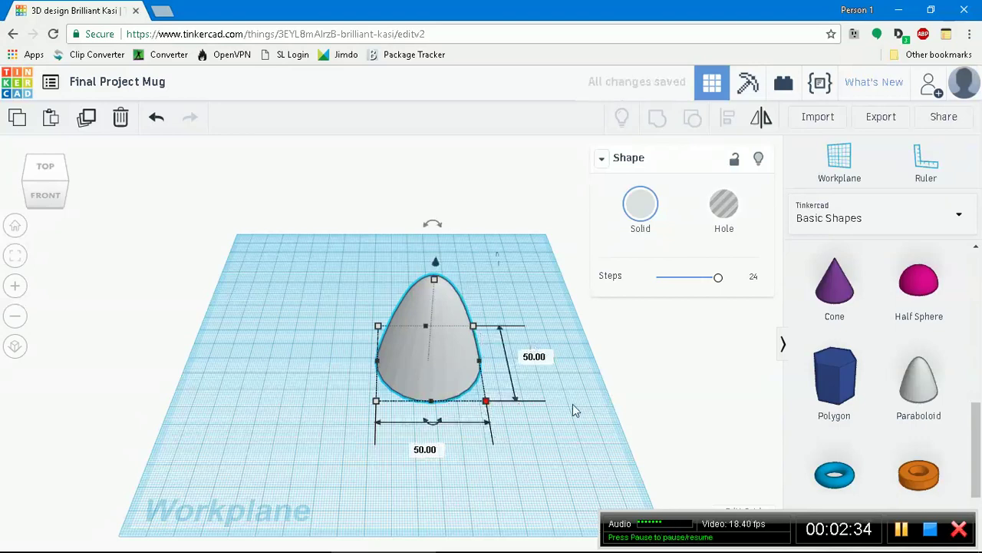
left_click_drag(463, 360, 428, 360)
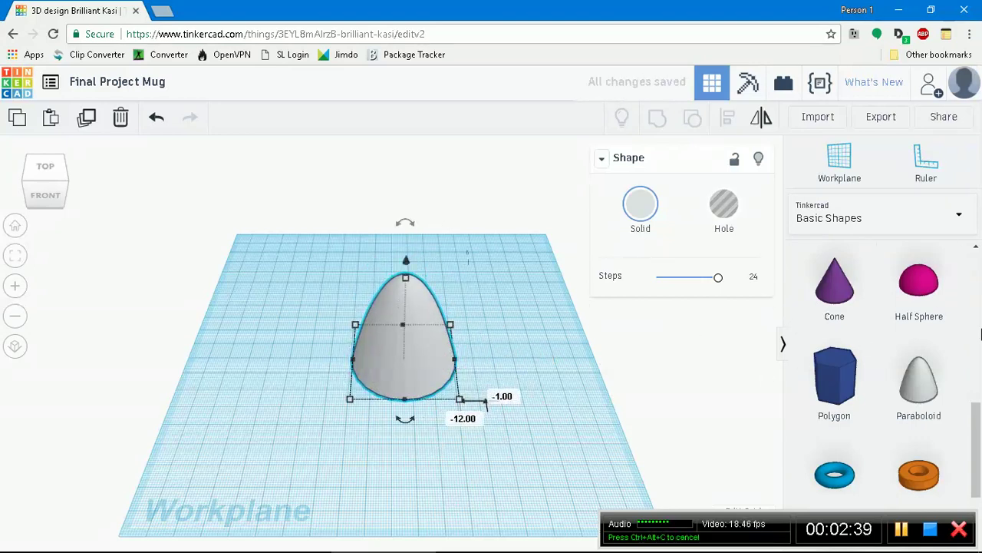
- Place a Box hole at the back of the workplane and scale it proportionally to 46 mm by 46 mm
scroll(936, 406, "up", 5)
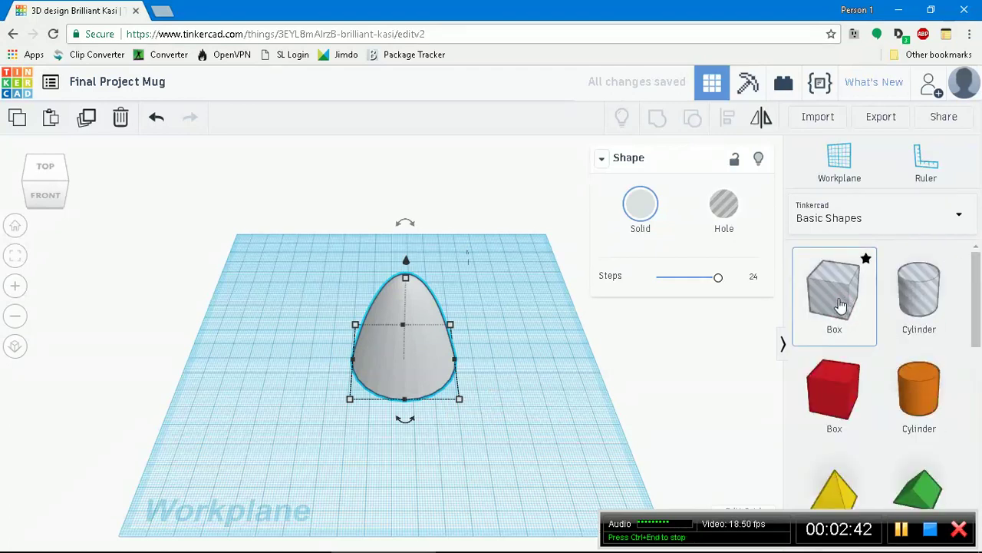
left_click_drag(833, 295, 515, 240)
mouse_move(534, 302)
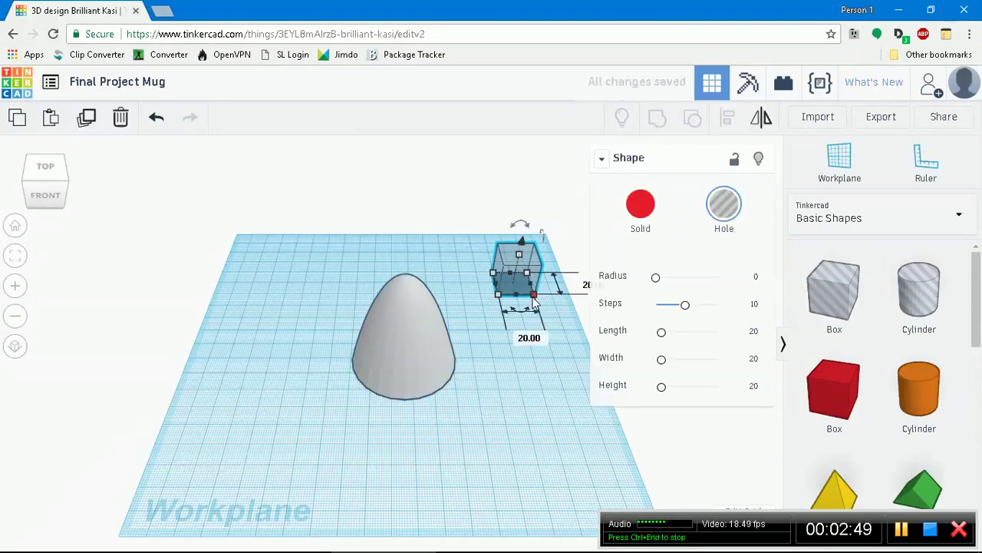
left_click_drag(534, 299, 564, 329)
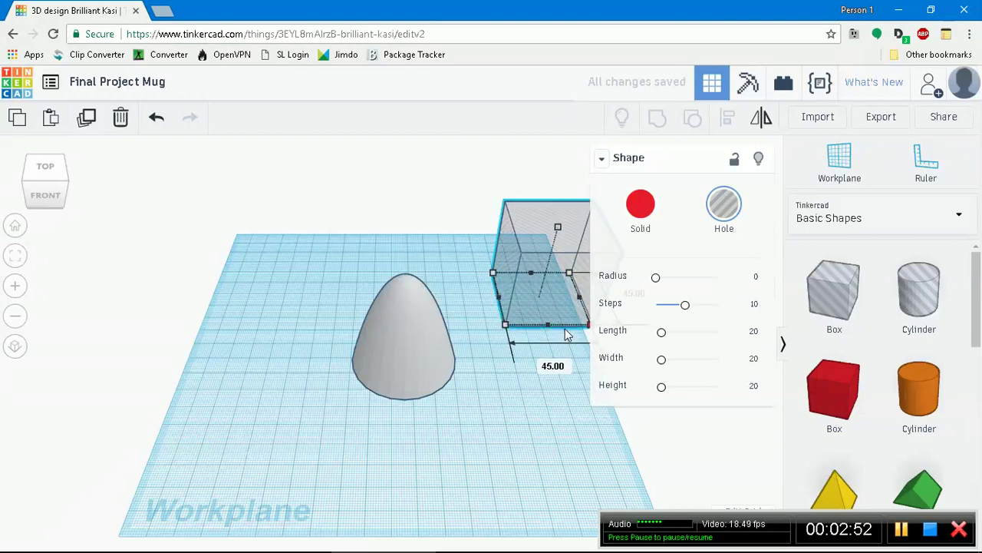
left_click(604, 160)
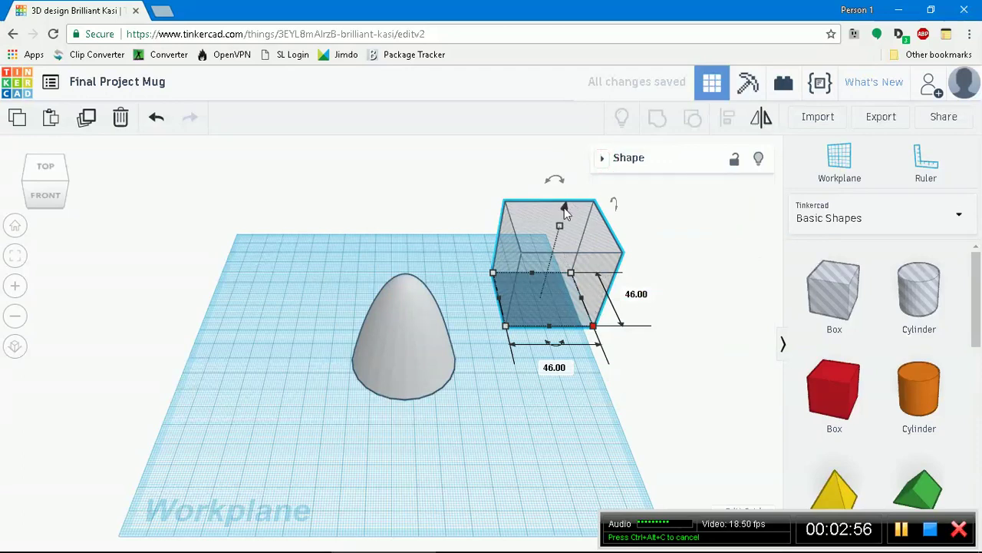
- Position the box hole over the paraboloid's tip, with its underside raised to 34 mm above the workplane
left_click_drag(564, 207, 596, 157)
left_click_drag(602, 211, 441, 277)
right_click_drag(631, 296, 616, 217)
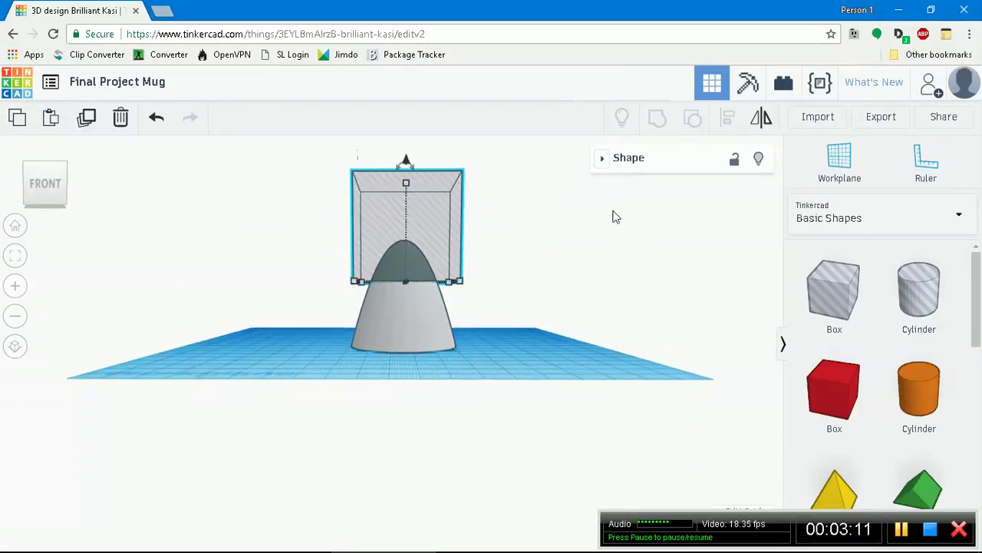
left_click_drag(447, 234, 445, 240)
right_click_drag(509, 222, 547, 435)
right_click_drag(542, 361, 435, 167)
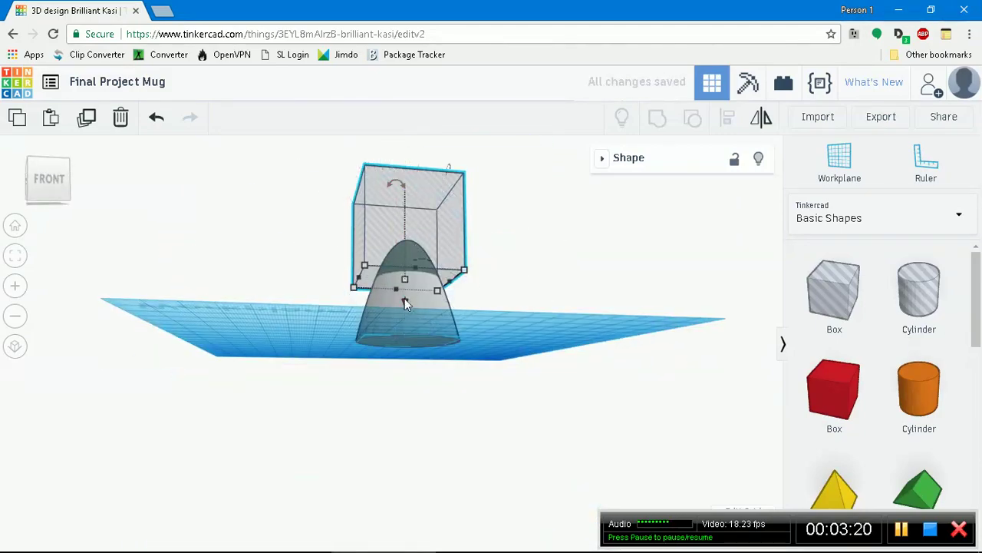
mouse_move(405, 299)
left_mouse_down()
mouse_move(405, 290)
mouse_move(406, 300)
left_mouse_up()
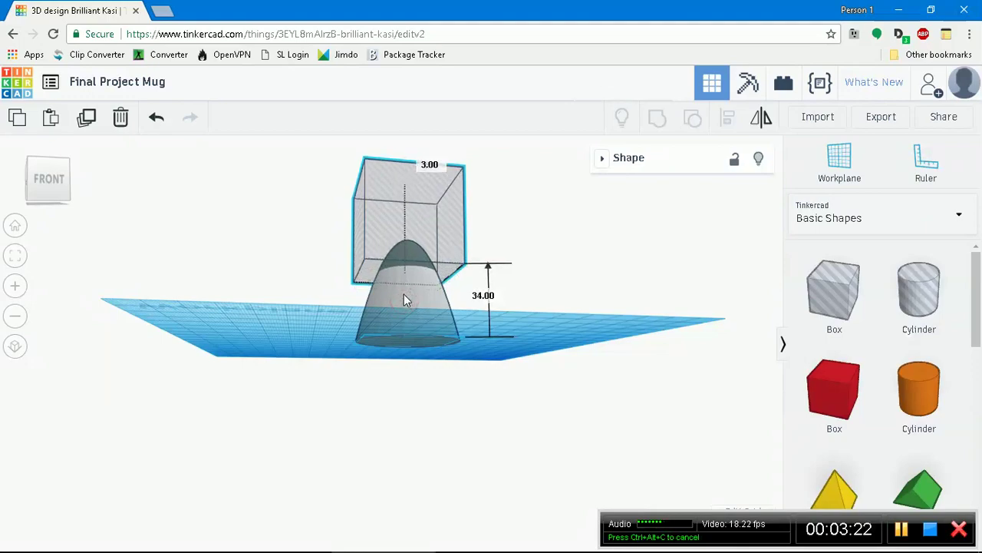
- Group the box hole with the paraboloid to cut off the paraboloid's tip
right_click_drag(543, 250, 535, 342)
left_click_drag(504, 468, 583, 415)
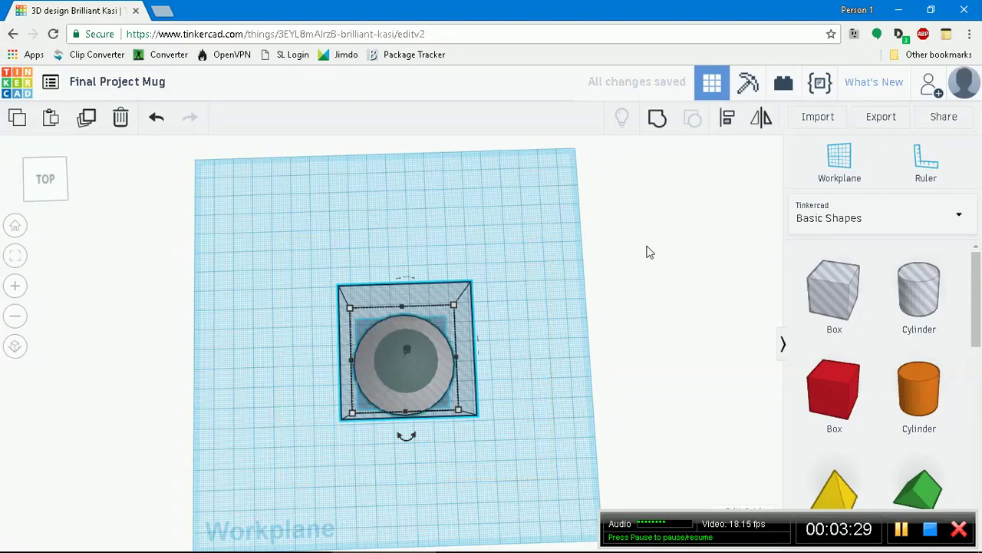
left_click(657, 117)
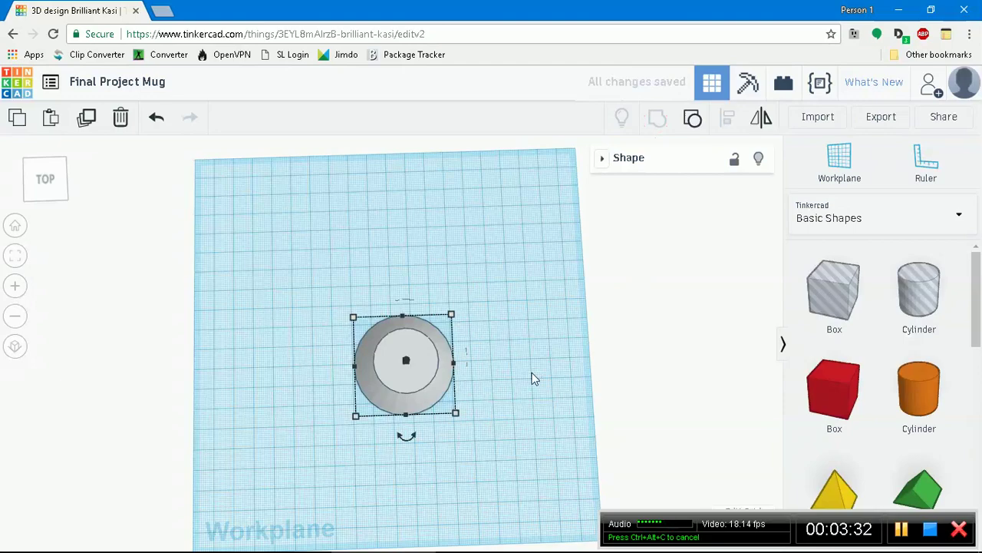
- Rotate the cut paraboloid 180° so that its wide end faces up as the cup, and deselect it
right_click_drag(510, 199, 406, 261)
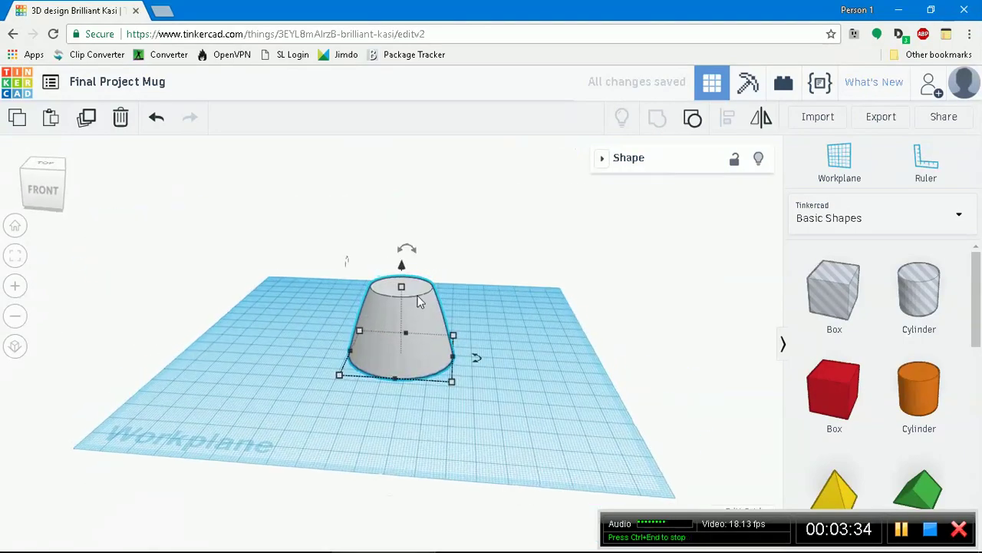
left_click_drag(407, 259, 411, 253)
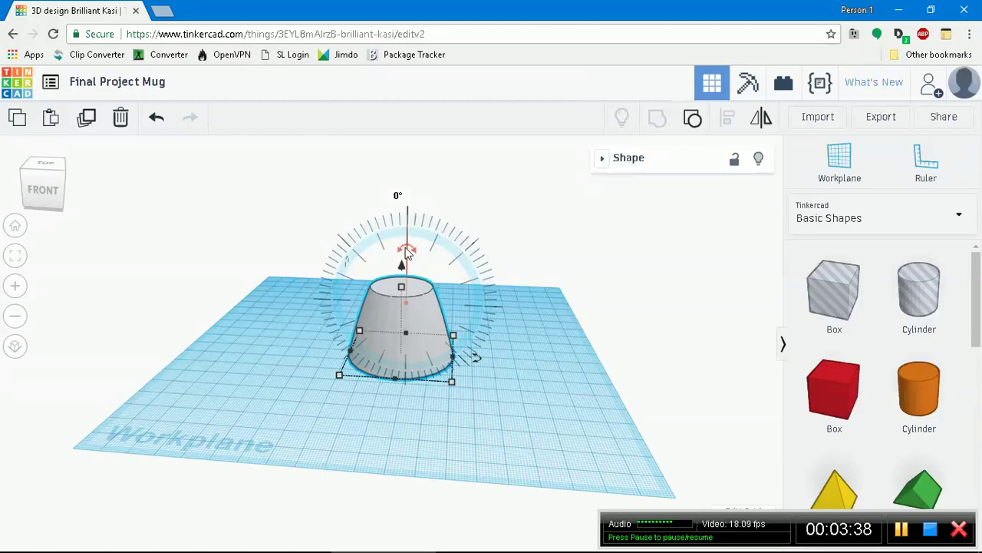
left_click_drag(403, 252, 406, 255)
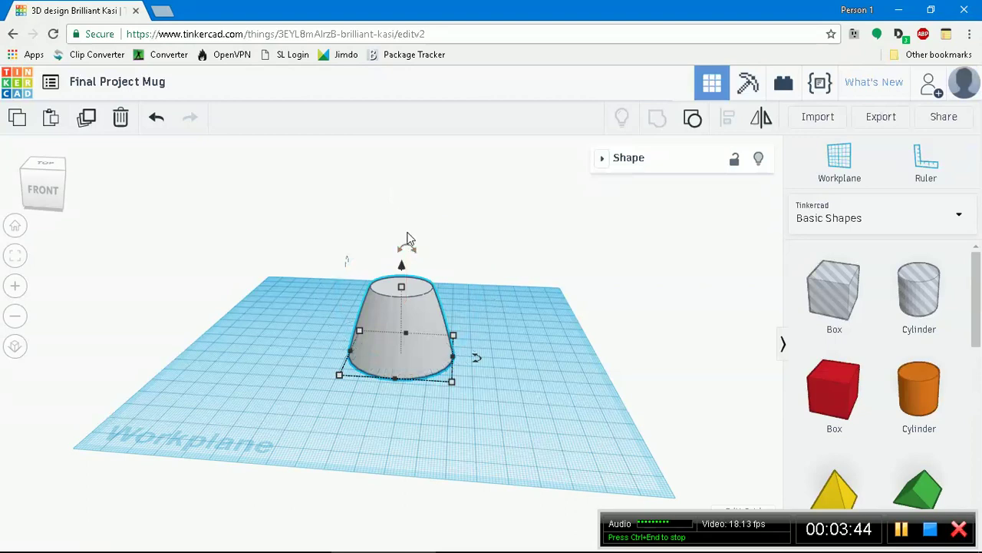
left_click_drag(408, 250, 410, 423)
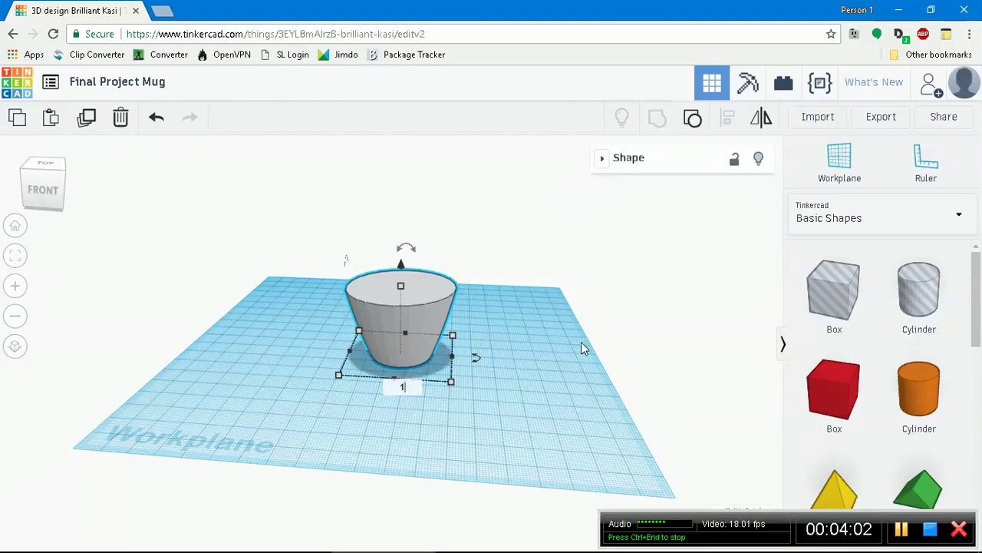
key("Return")
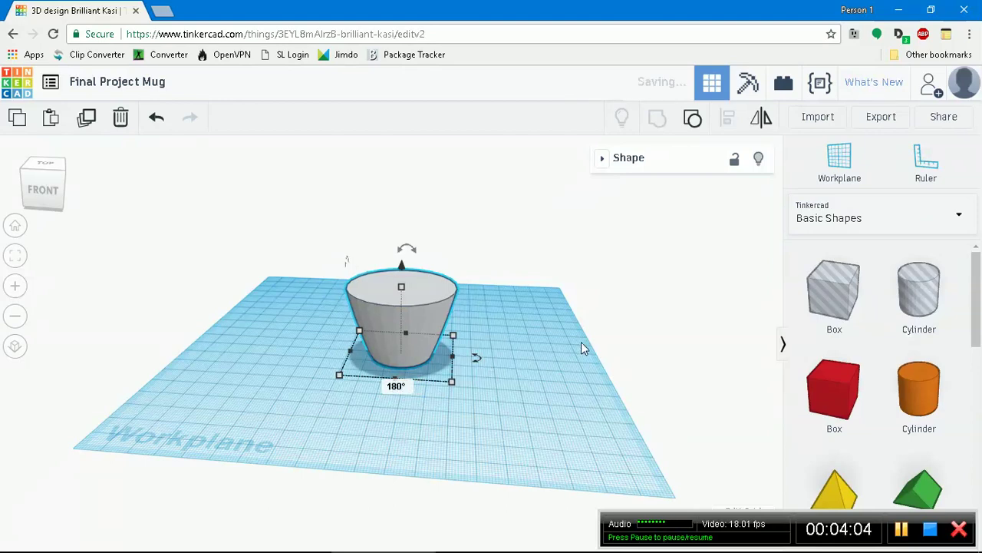
left_click(664, 320)
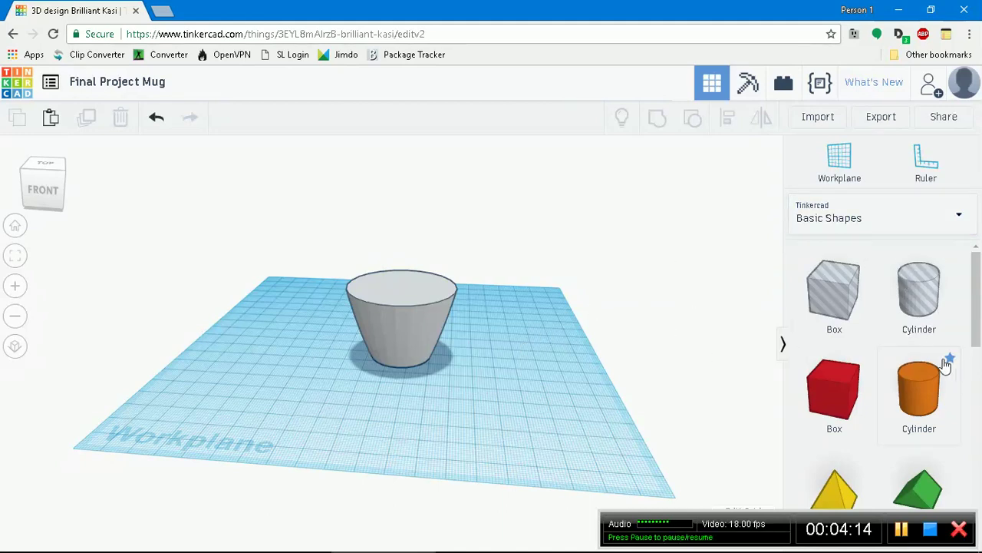
- Place a Tinkercad Logo from the Symbols collection on the workplane in front of the cup and to its right
left_click(874, 218)
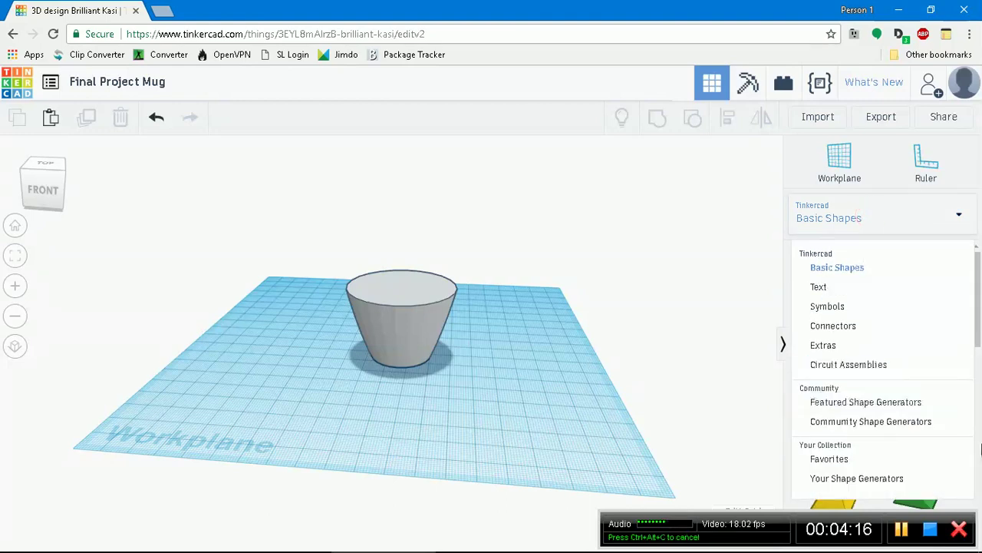
left_click(862, 306)
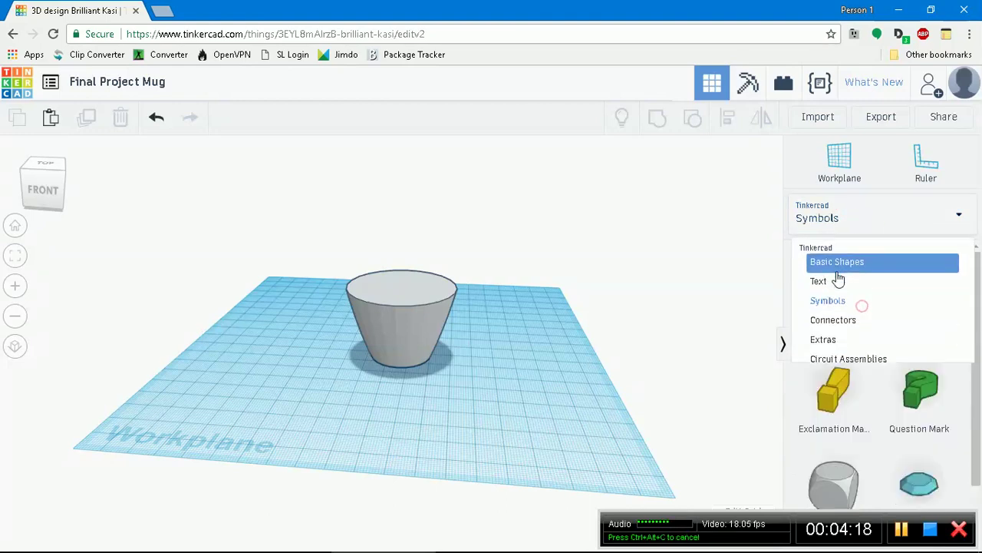
scroll(913, 376, "down", 1)
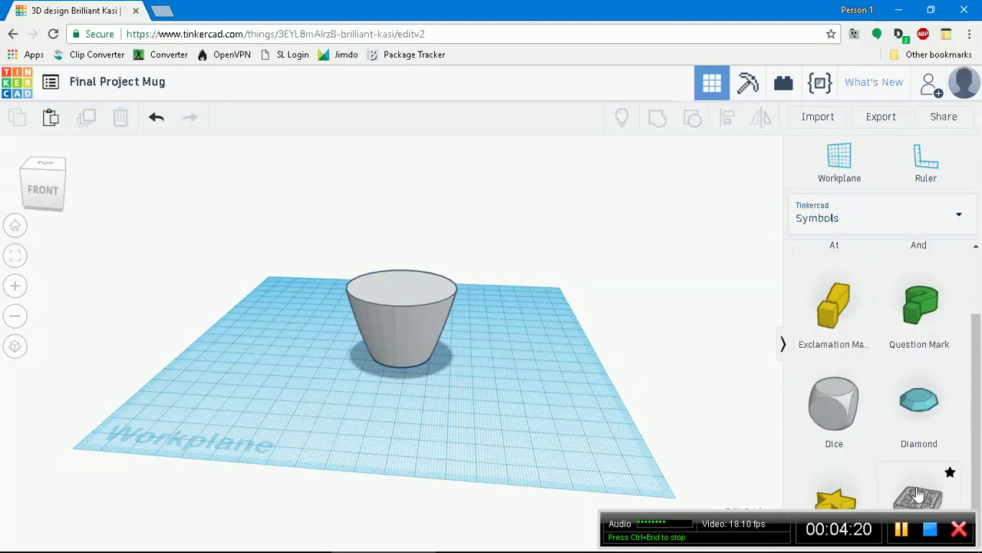
left_click_drag(867, 534, 872, 19)
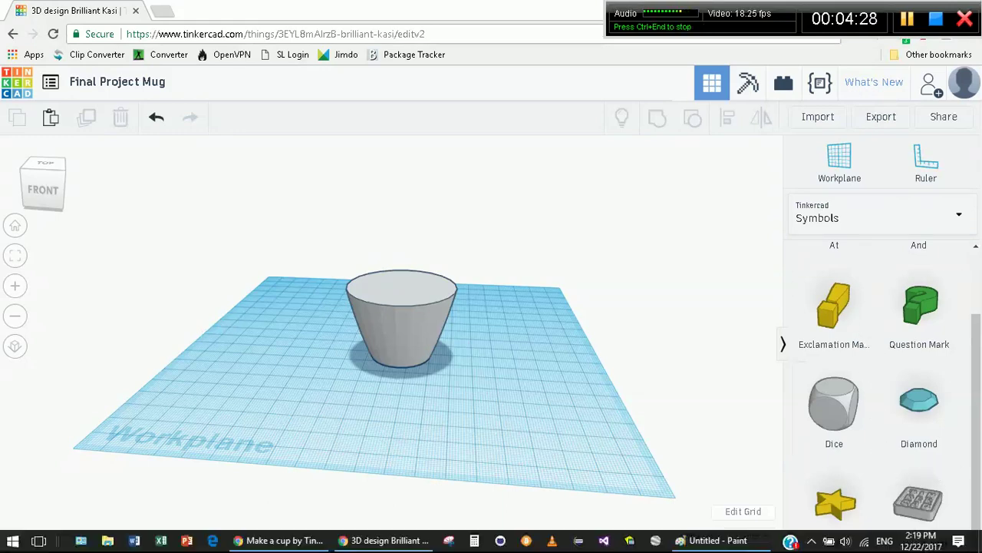
left_click_drag(927, 500, 548, 404)
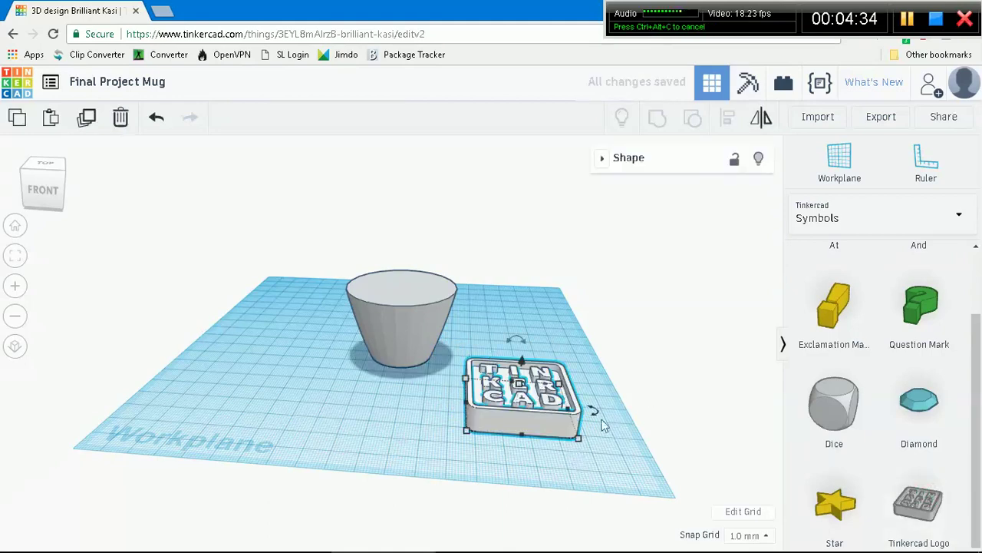
mouse_move(634, 471)
right_mouse_down()
mouse_move(636, 445)
mouse_move(621, 450)
mouse_move(634, 495)
mouse_move(620, 467)
mouse_move(629, 481)
mouse_move(634, 452)
right_mouse_up()
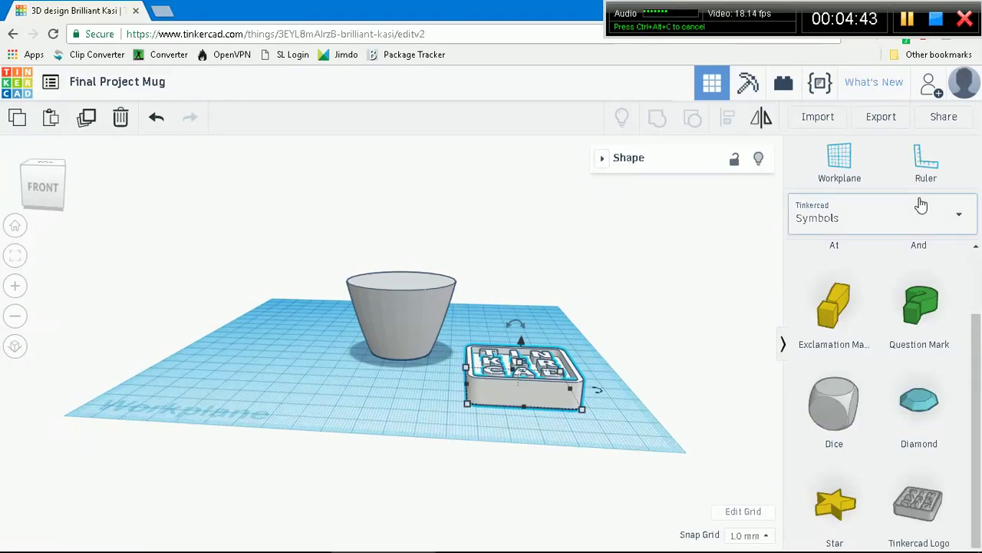
- Place a box hole from the Basic Shapes collection near the workplane's back edge, behind the Tinkercad logo
left_click(881, 209)
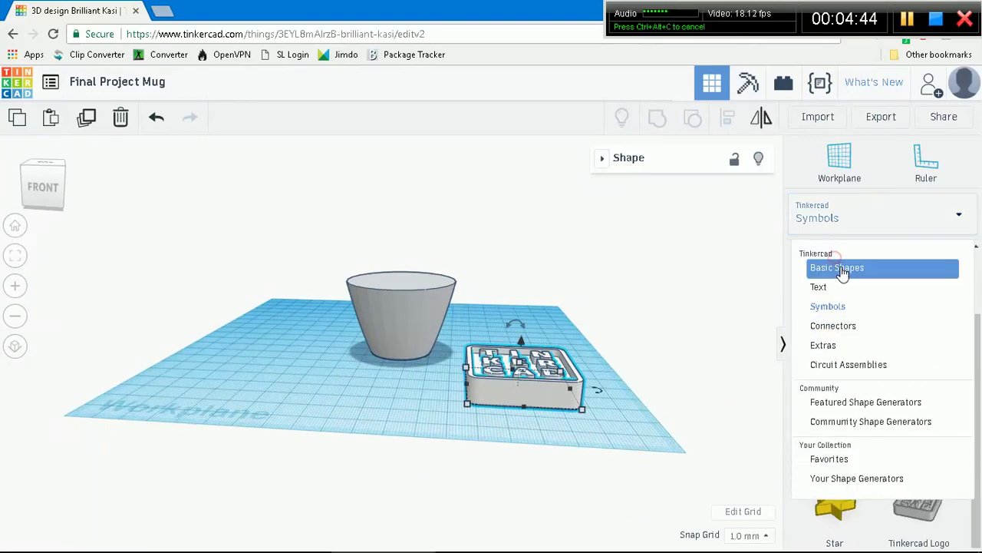
left_click(837, 267)
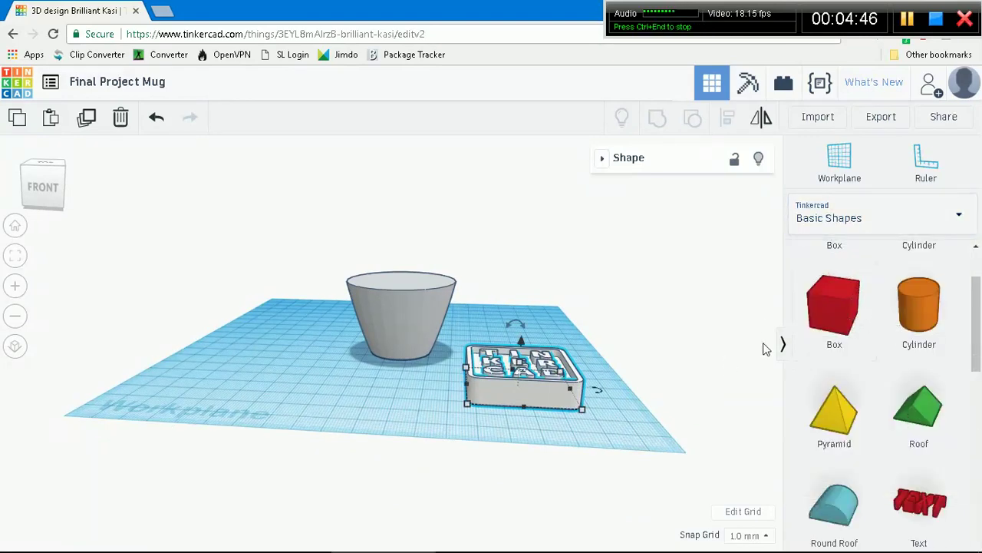
left_click_drag(844, 307, 729, 315)
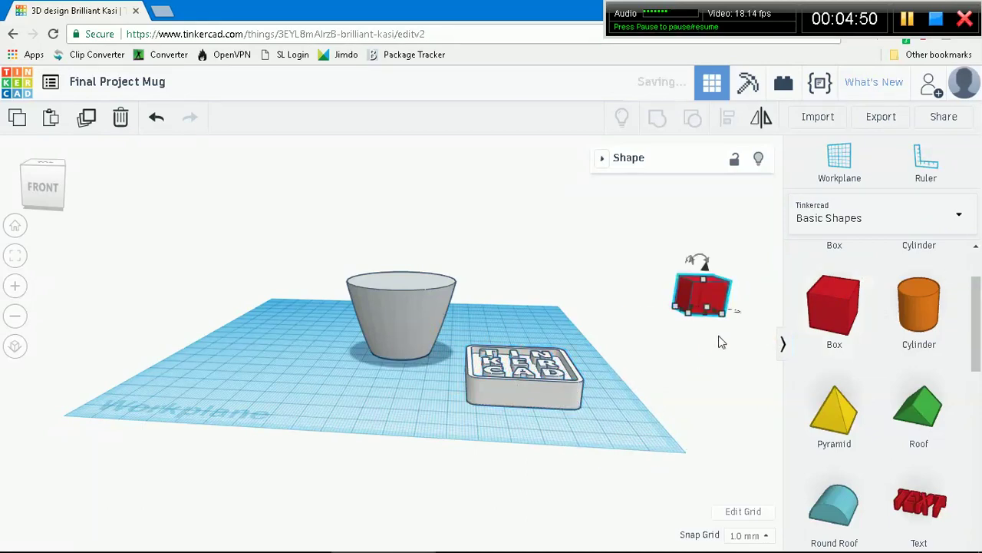
key("Delete")
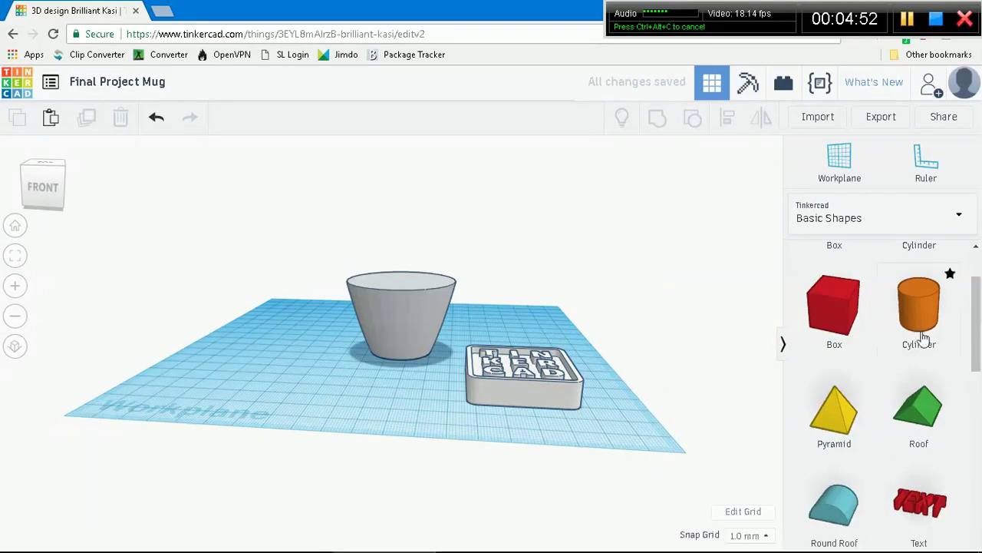
scroll(913, 338, "up", 2)
left_click_drag(860, 323, 539, 330)
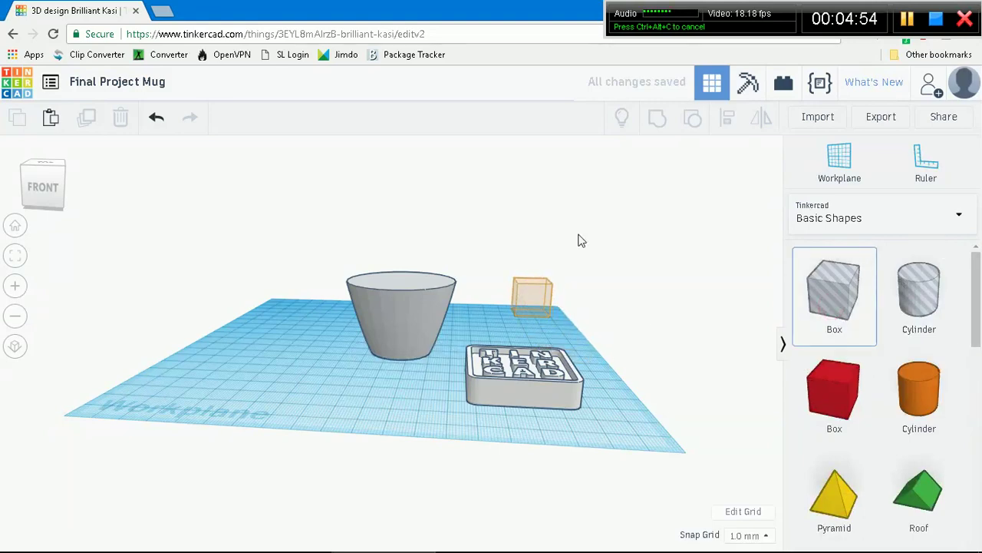
left_click_drag(581, 241, 544, 213)
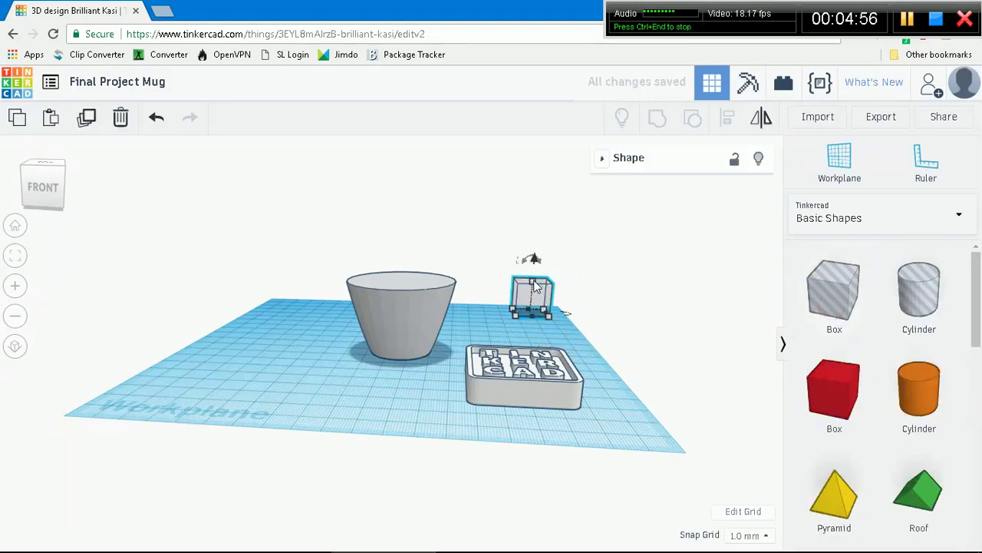
- Size the box hole to about 54 by 86 mm and 7 mm tall, positioned around the lower part of the Tinkercad logo
left_click_drag(549, 316, 643, 350)
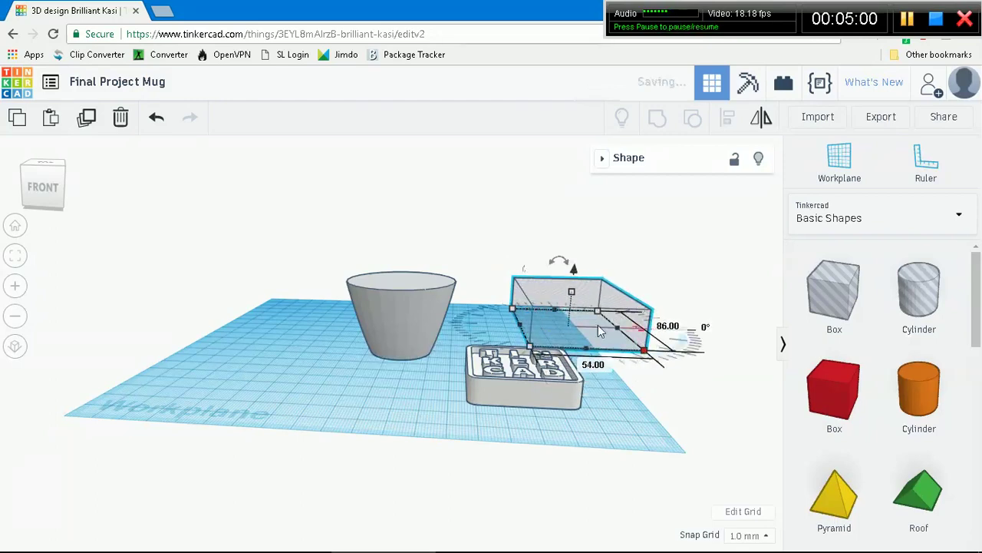
left_click_drag(571, 293, 575, 323)
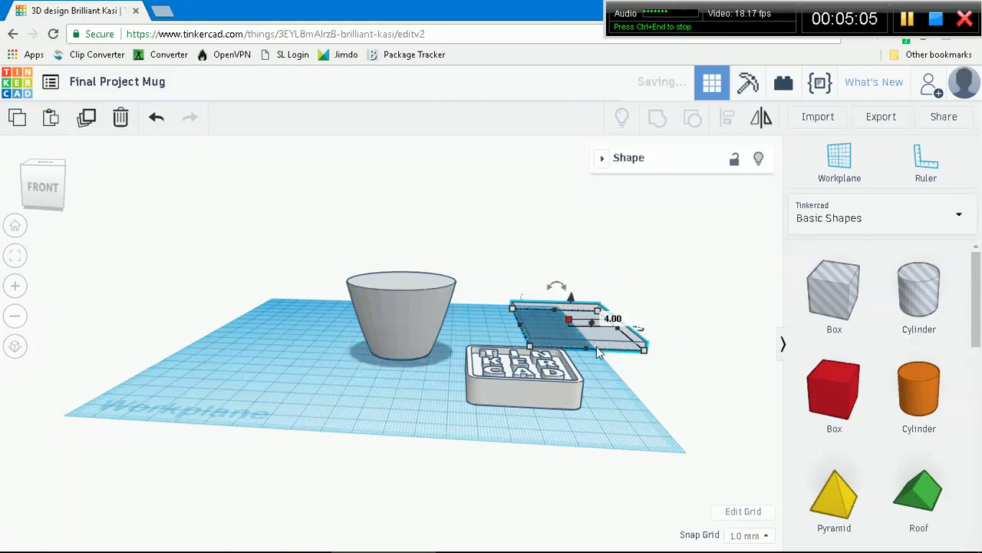
left_click_drag(583, 326, 551, 401)
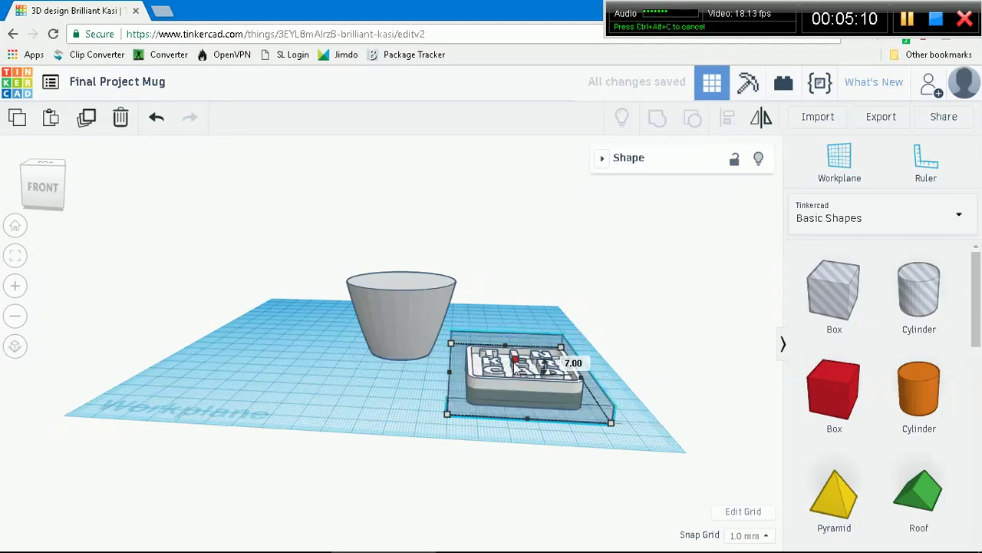
left_click_drag(514, 364, 515, 361)
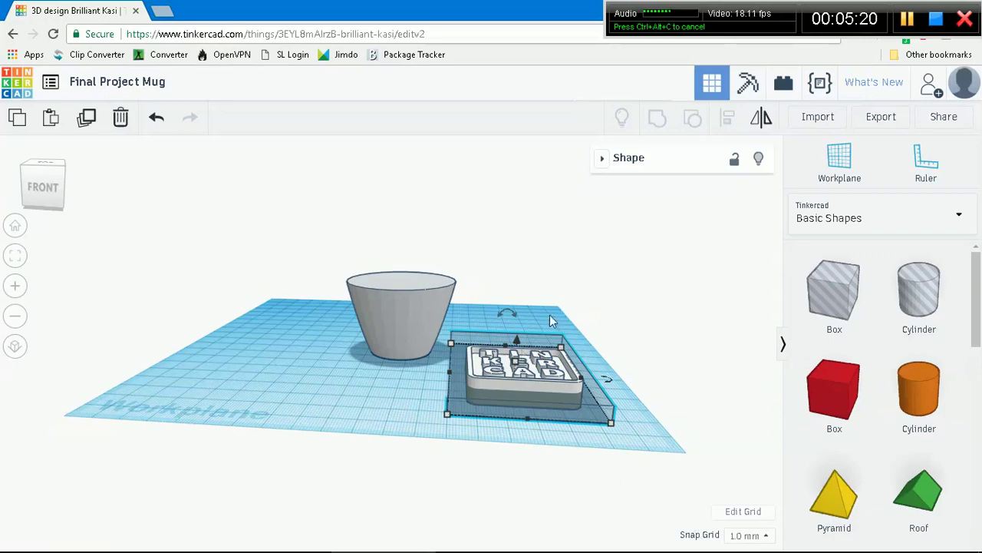
- Group the box hole with the Tinkercad logo to cut away the logo's lower part
right_click_drag(666, 283, 649, 405)
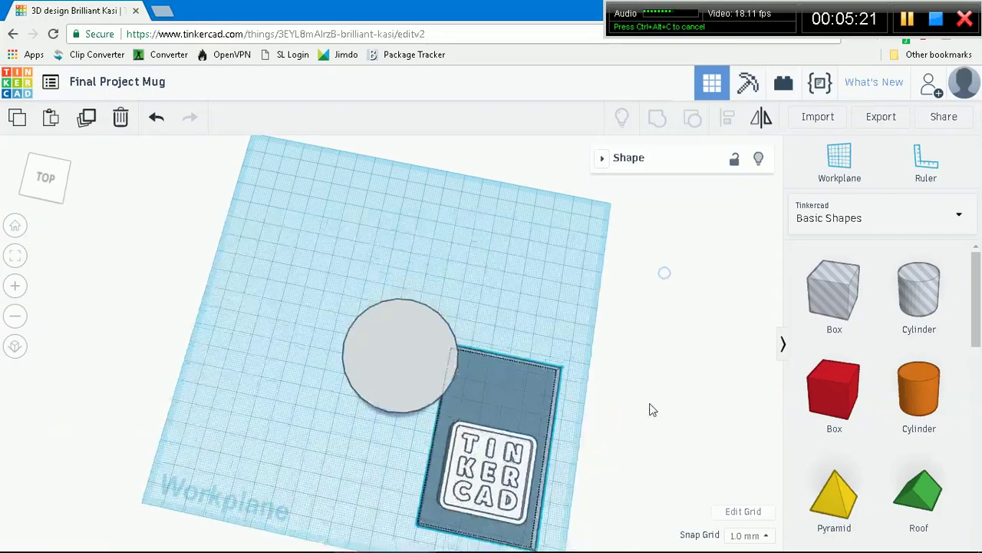
left_click(487, 430, "shift")
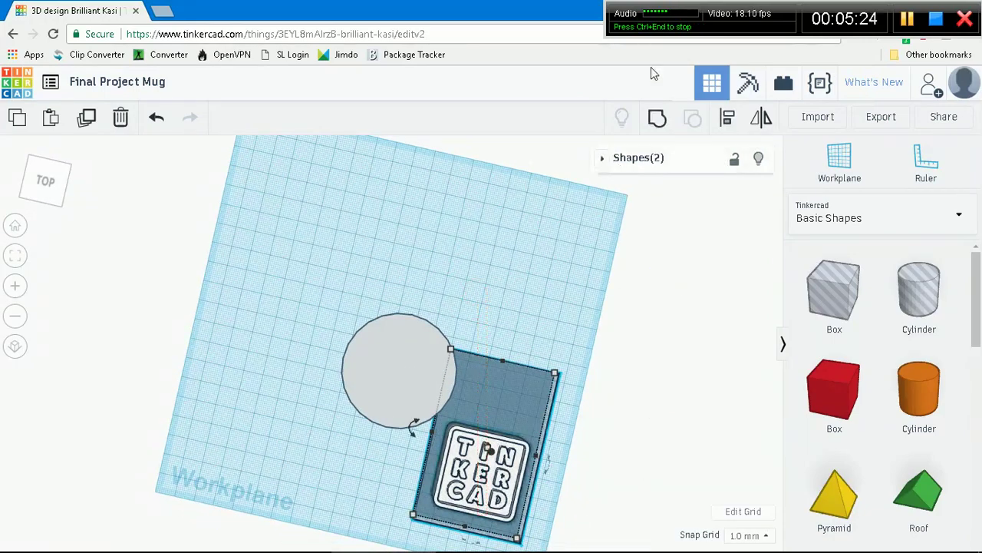
left_click(655, 125)
right_click_drag(656, 432, 701, 287)
right_click_drag(616, 432, 354, 340)
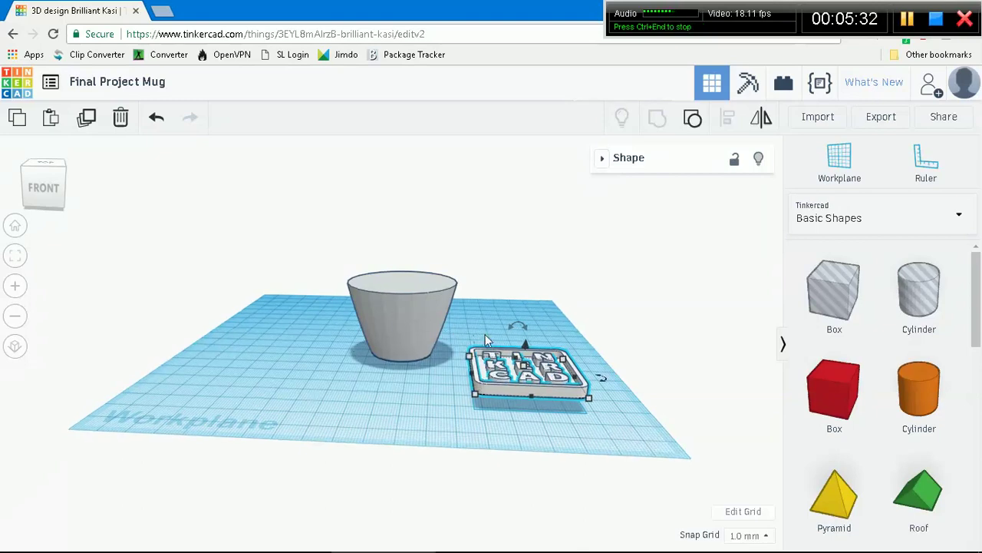
- Shrink the cut Tinkercad logo to 20 by 20 mm and rotate it 90° so that it stands upright
mouse_move(589, 400)
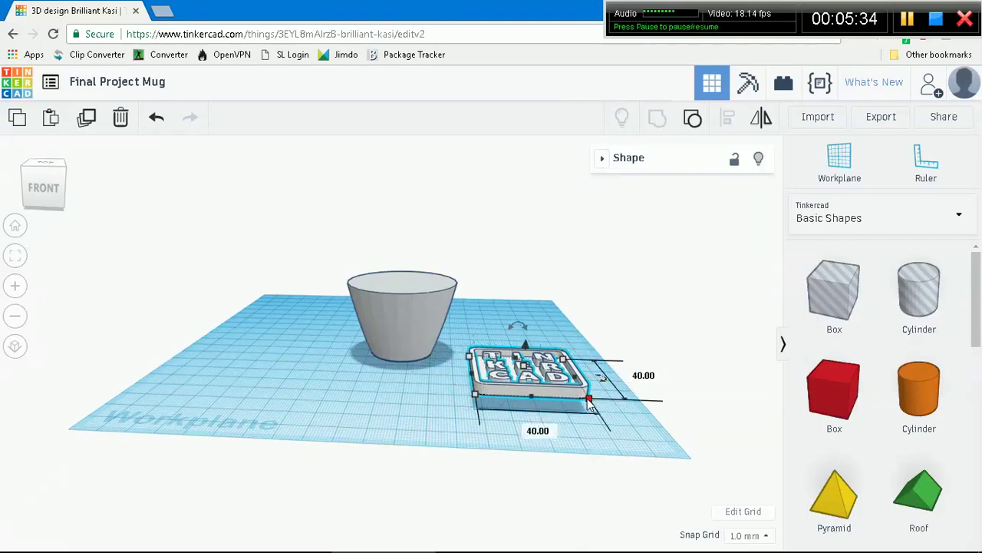
left_click_drag(590, 402, 519, 369)
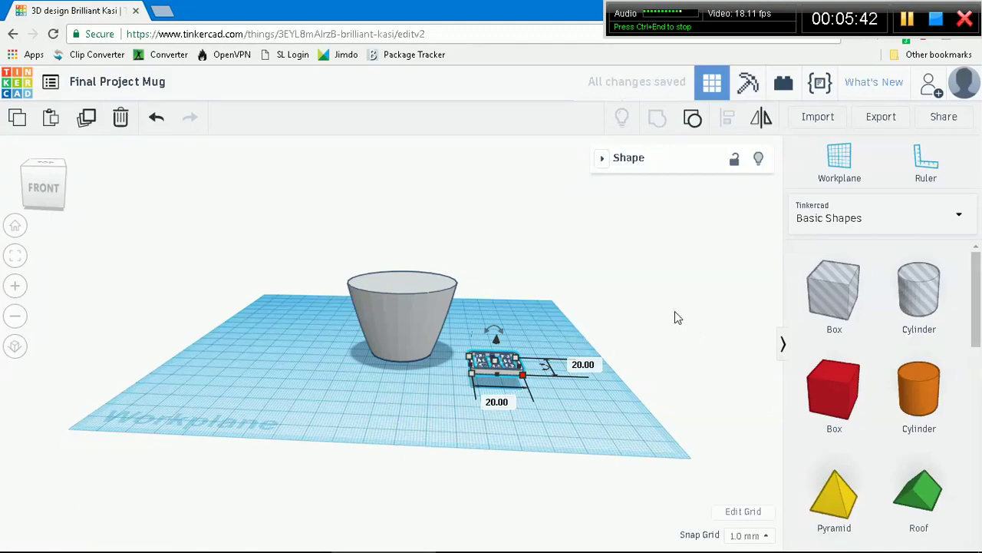
right_click_drag(649, 347, 450, 423)
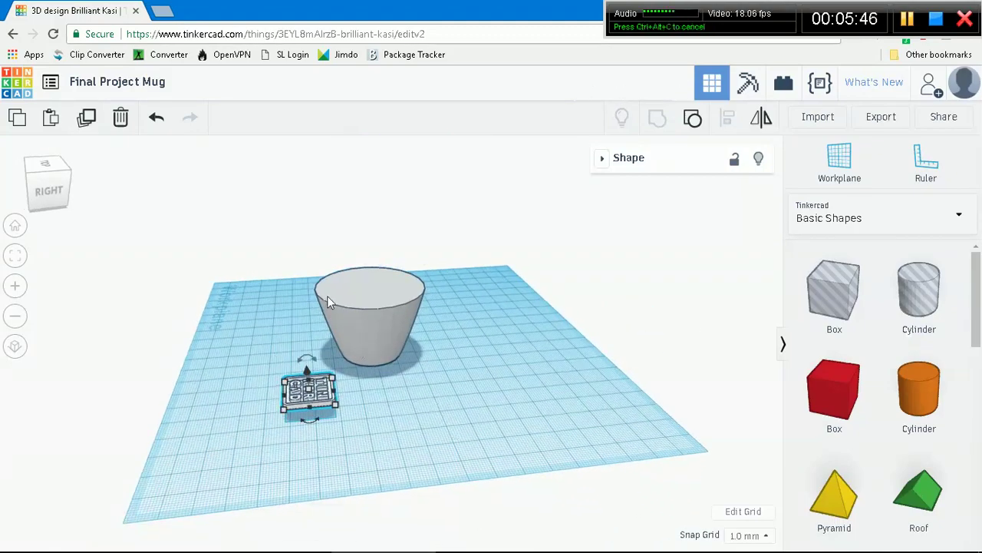
right_click_drag(575, 497, 361, 296)
left_click_drag(308, 337, 305, 340)
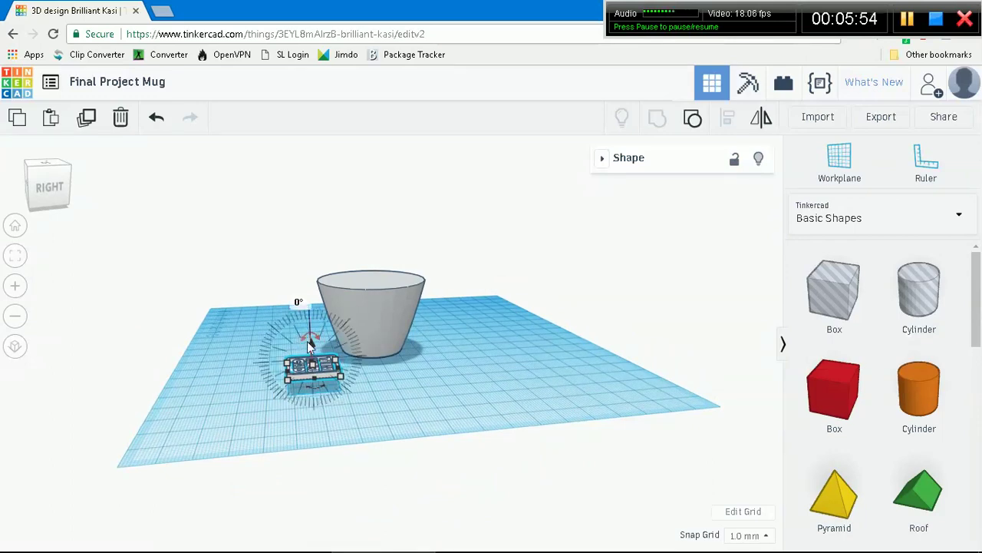
left_click_drag(301, 338, 265, 340)
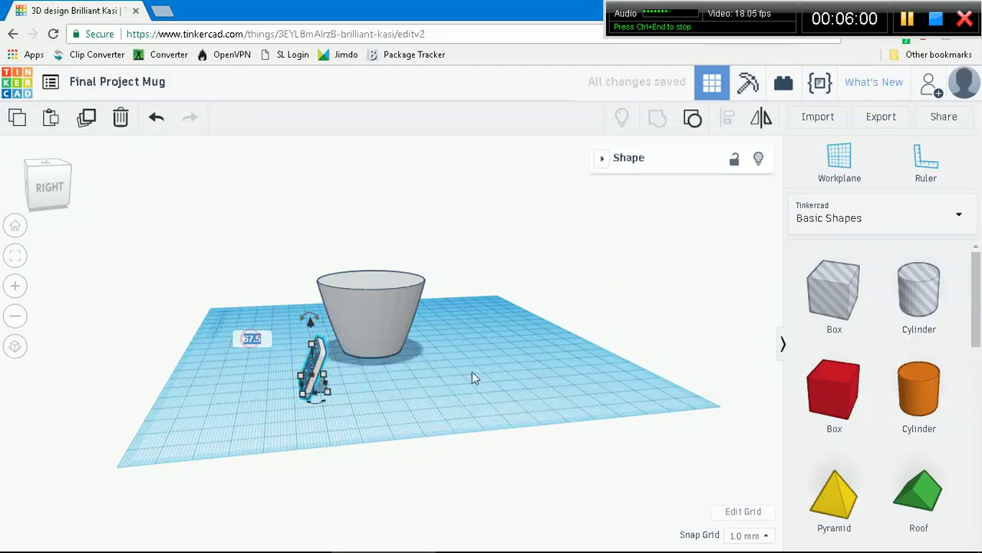
key("Return")
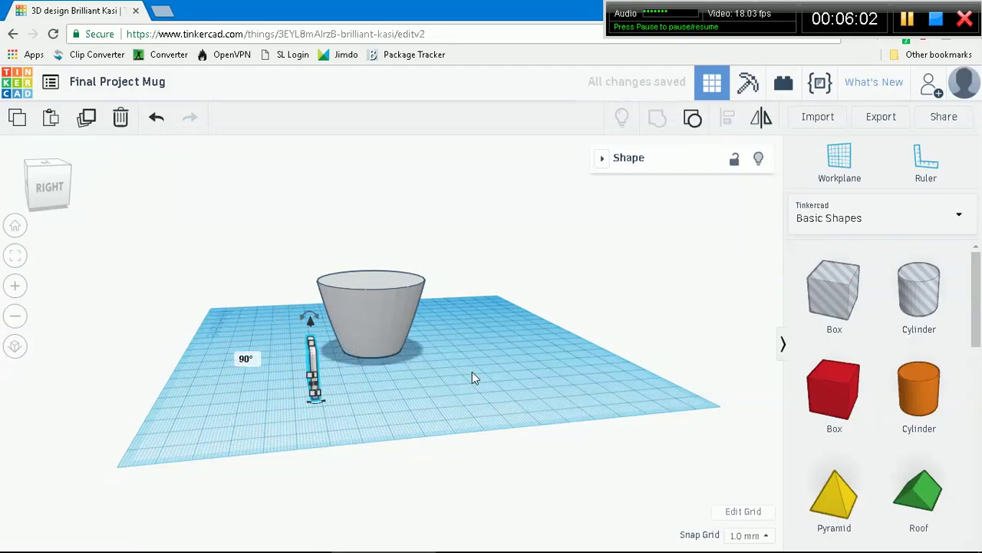
- Raise the upright logo above the workplane and move it sideways in front of the middle of the cup
mouse_move(488, 395)
right_mouse_down()
mouse_move(516, 390)
mouse_move(535, 401)
mouse_move(476, 389)
right_mouse_up()
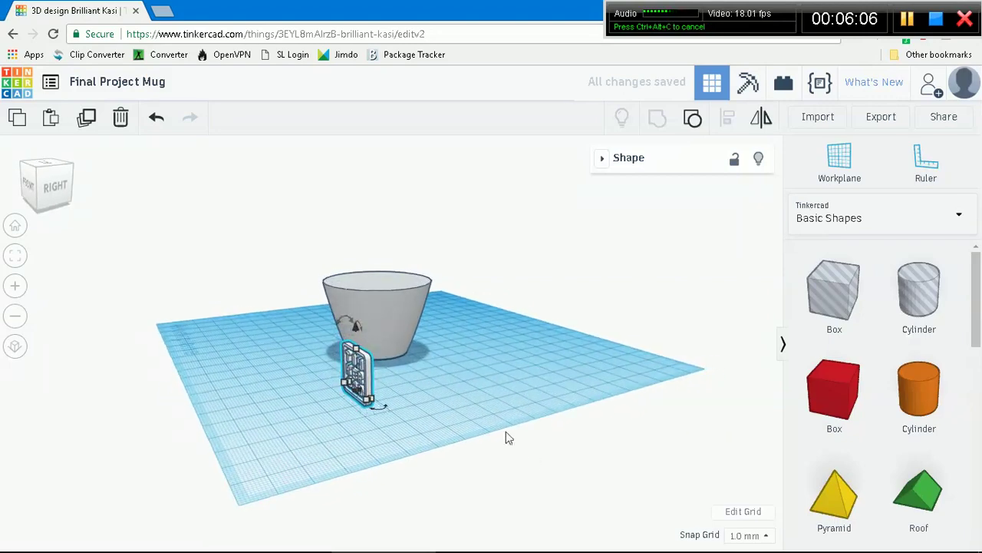
left_click_drag(354, 328, 359, 306)
right_click_drag(554, 337, 679, 301)
left_click_drag(522, 311, 419, 311)
- Nudge the logo backward and slightly to the right until it meets the front wall of the cup
right_click_drag(520, 265, 526, 351)
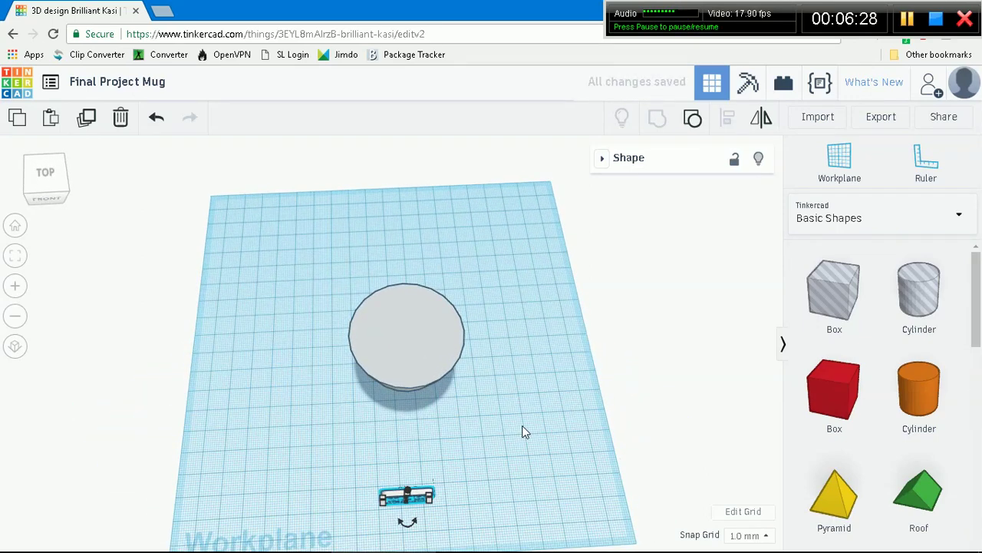
key("Up")
key("Up")
key("Up")
key("Up")
key("Up")
key("Up")
key("Up")
key("Up")
key("Up")
key("Up")
key("Up")
key("Up")
key("Up")
key("Up")
key("Up")
key("Up")
key("Up")
key("Up")
key("Up")
key("Up")
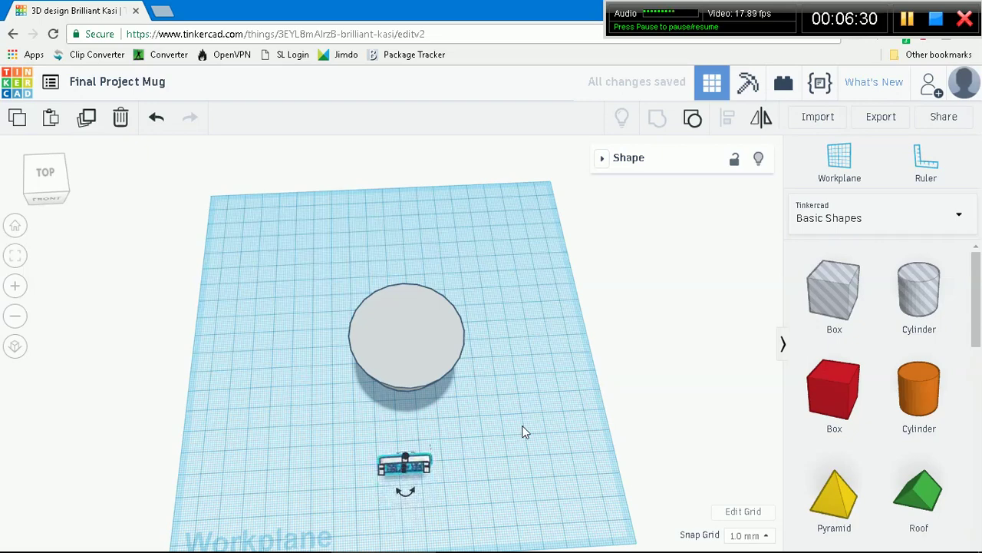
key("Up")
key("Up")
key("Up")
key("Up")
key("Up")
key("Up")
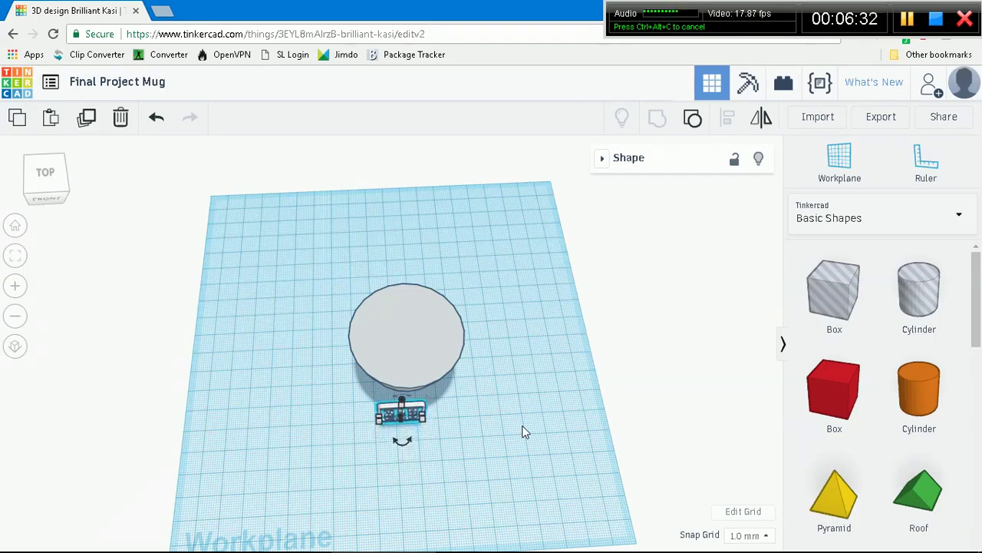
key("Up")
key("Up")
key("Up")
key("Up")
key("Right")
key("Right")
key("Right")
key("Up")
key("Up")
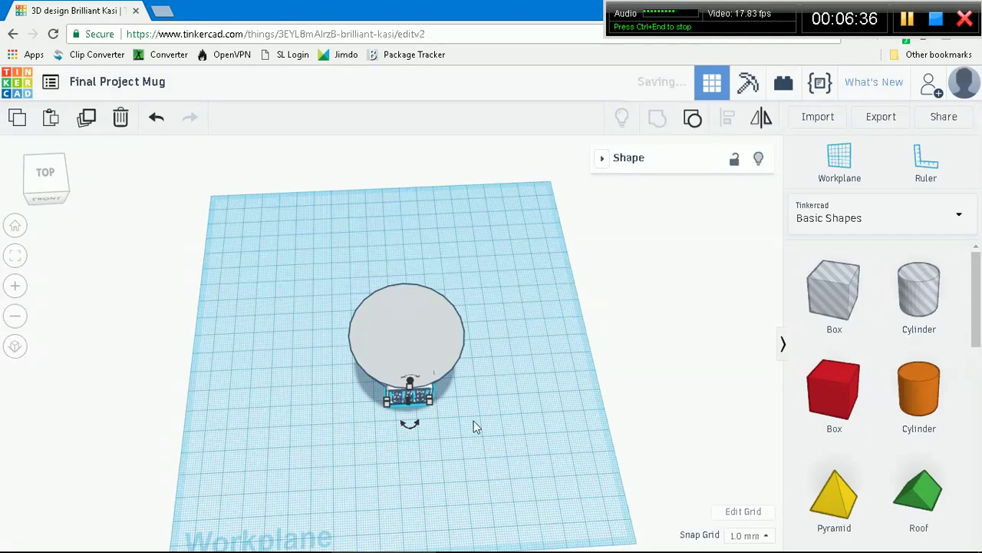
- Align the logo and the cup on their shared centre from left to right, and deselect them
left_click_drag(428, 362, 487, 422)
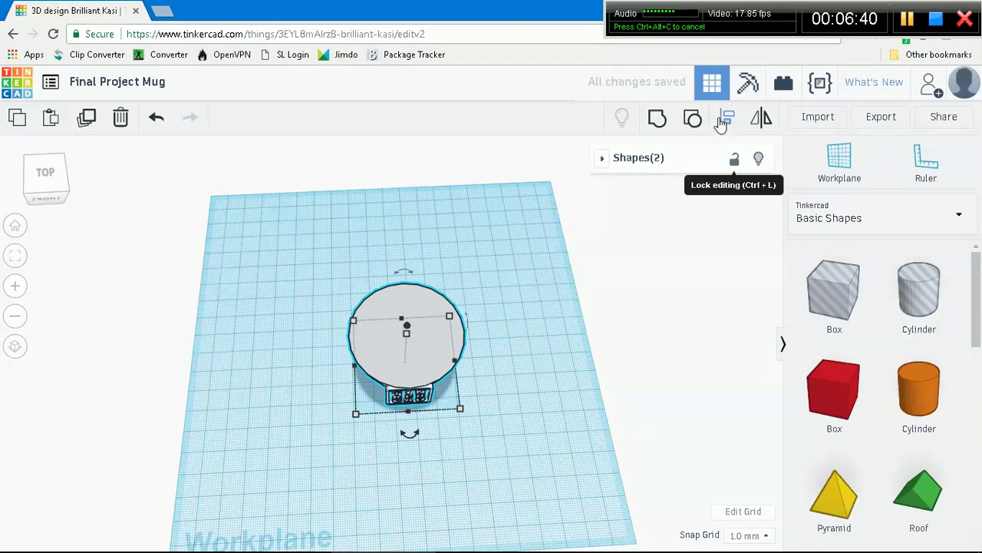
left_click(727, 121)
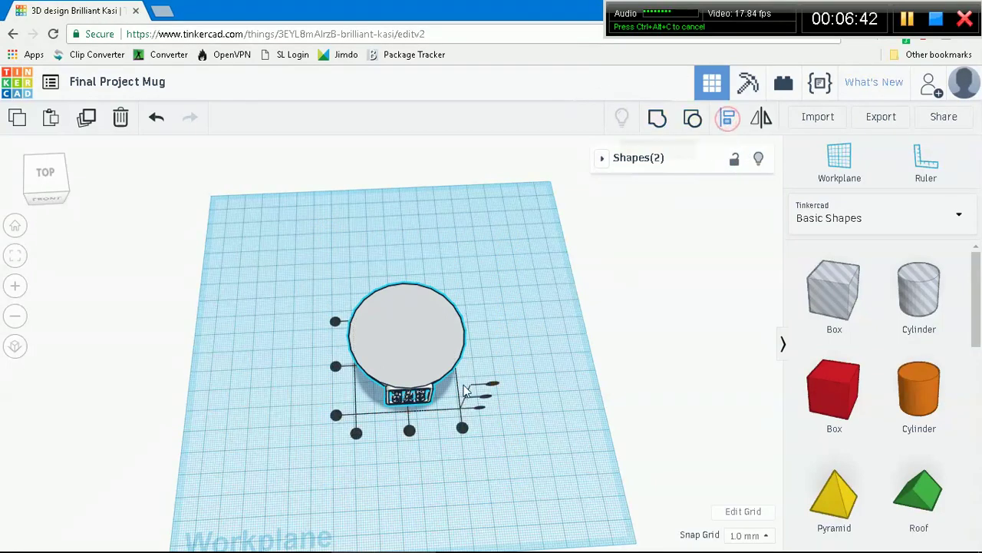
left_click(410, 431)
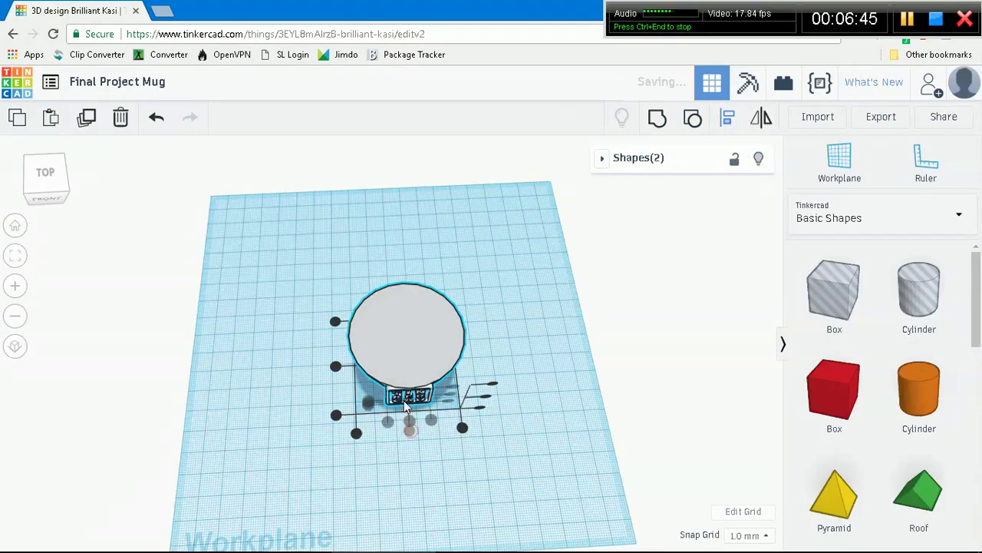
left_click(582, 310)
- Try to stretch the logo's depth to about 20 mm so that it reaches into the cup
right_click_drag(576, 250, 511, 389)
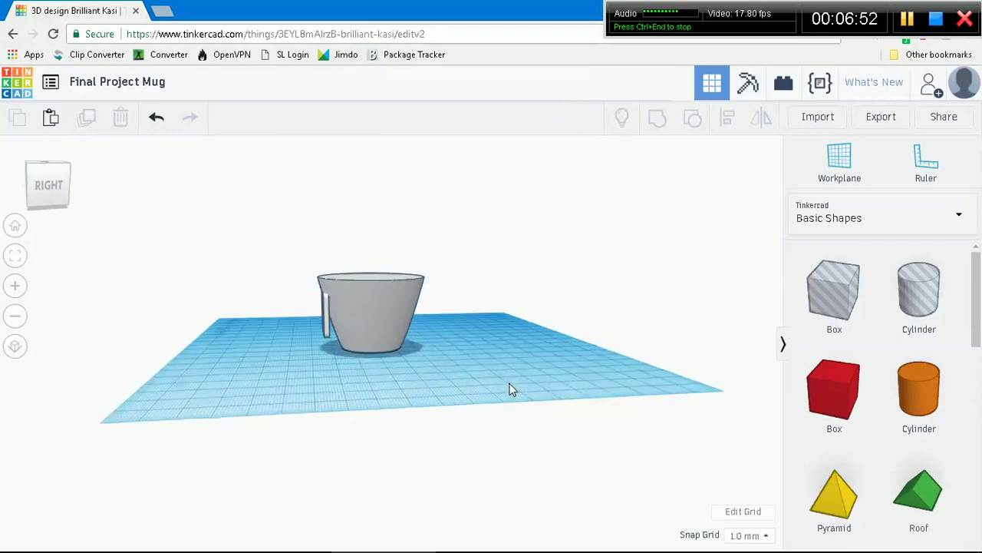
left_click(327, 321)
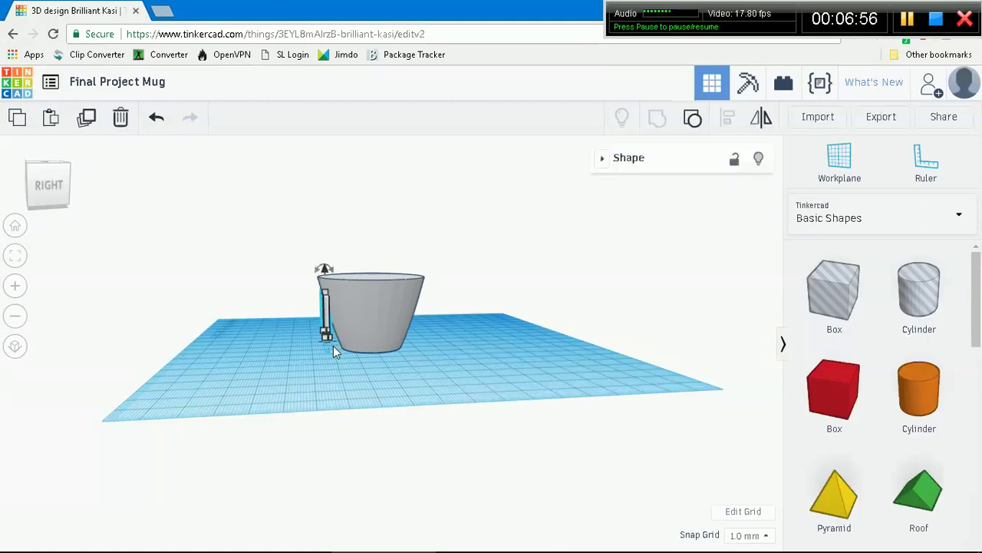
mouse_move(328, 339)
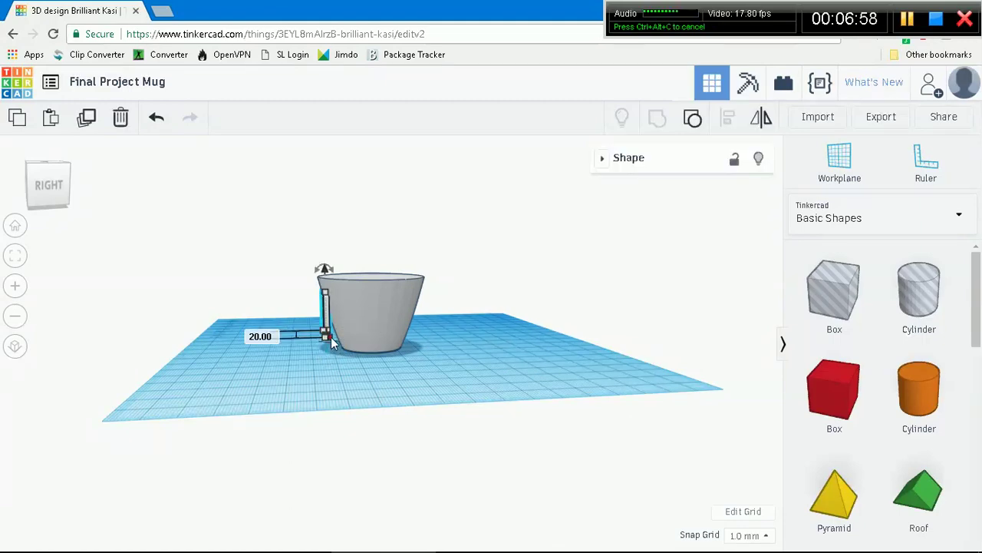
left_click_drag(331, 337, 363, 326)
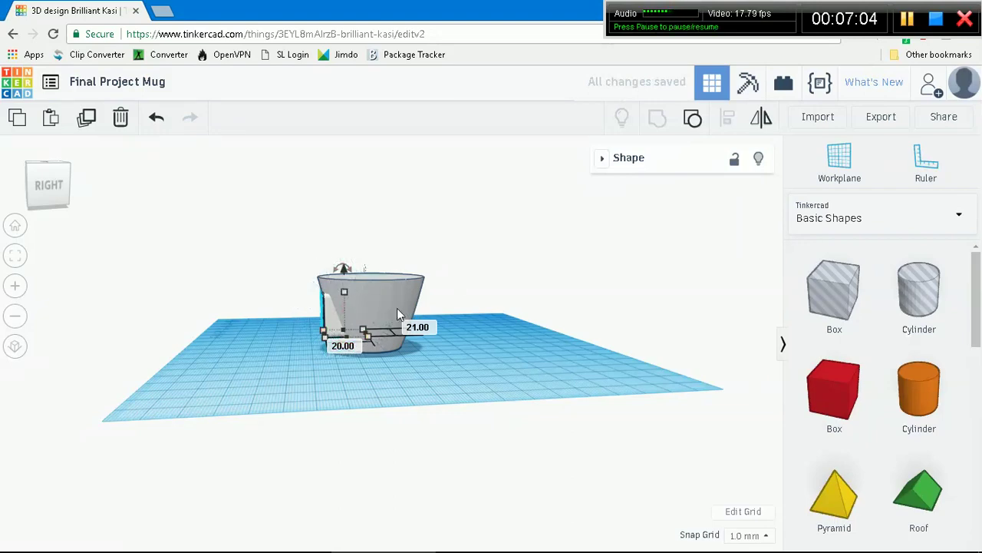
left_click_drag(322, 337, 244, 336)
right_click_drag(493, 345, 701, 348)
key("ctrl+z")
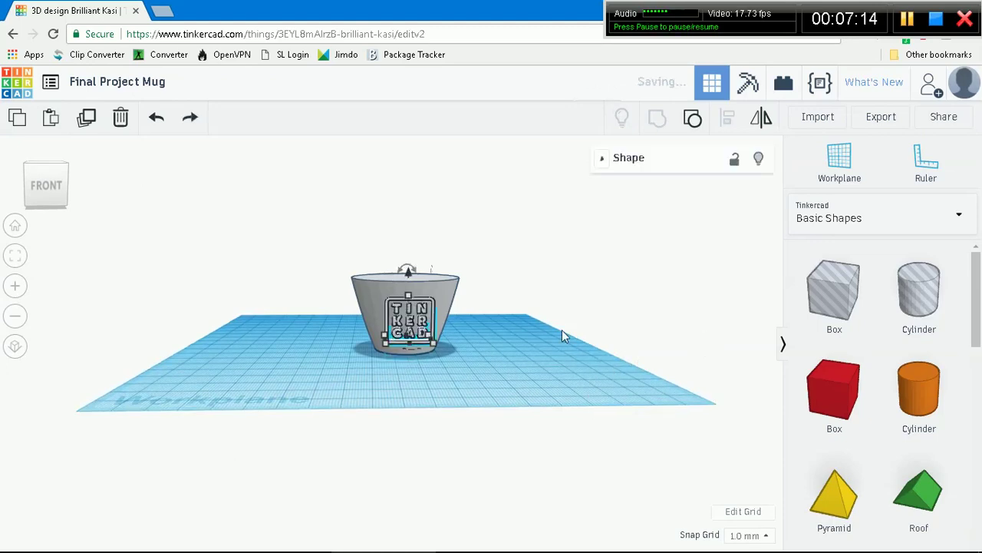
- Set the logo's width to 20 mm and its depth to 2 mm
right_click_drag(585, 352, 321, 341)
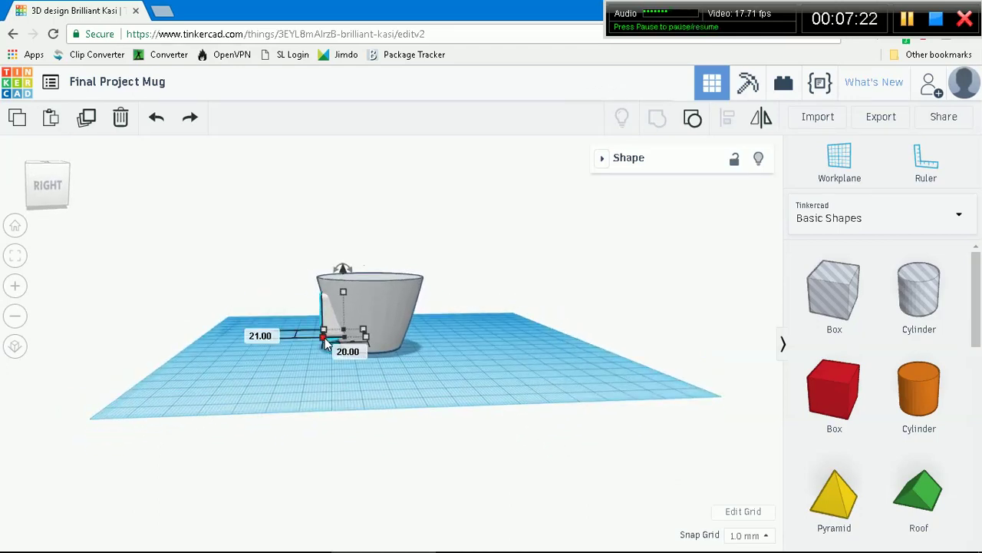
mouse_move(320, 342)
left_mouse_down()
mouse_move(311, 332)
mouse_move(321, 341)
left_mouse_up()
key("ctrl+z")
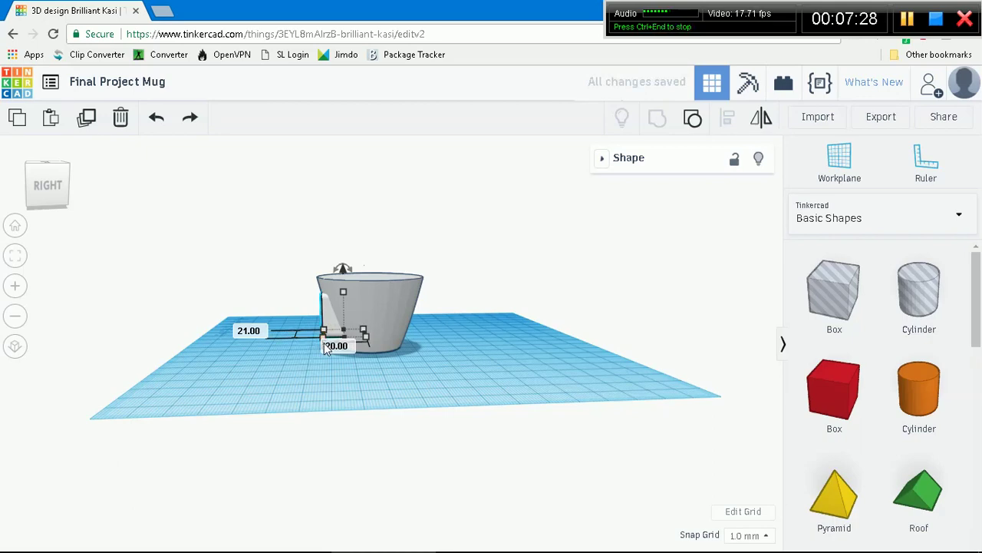
left_click(332, 346)
type("2")
key("Return")
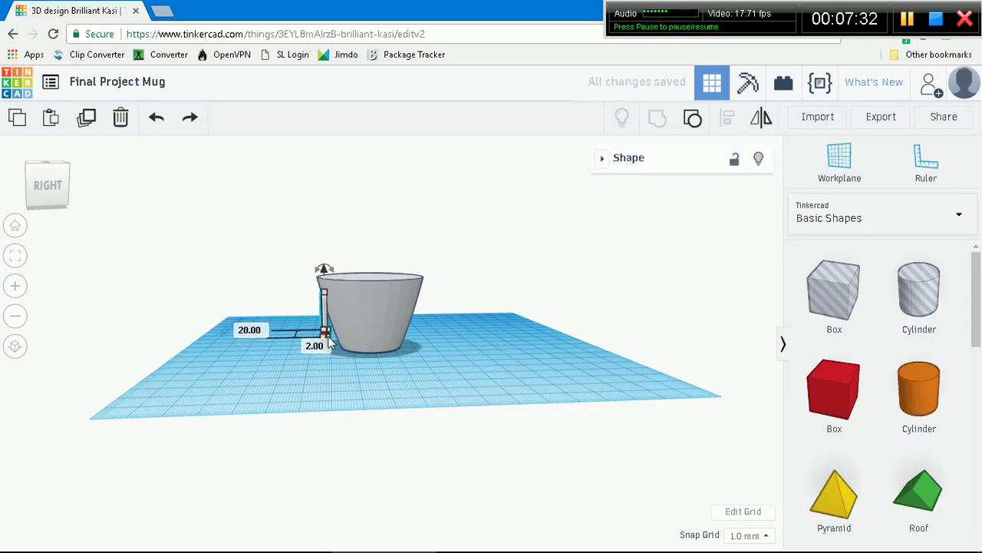
- Try to stretch the logo's depth from the front wall into the cup and outward from it
right_click_drag(369, 377, 466, 324)
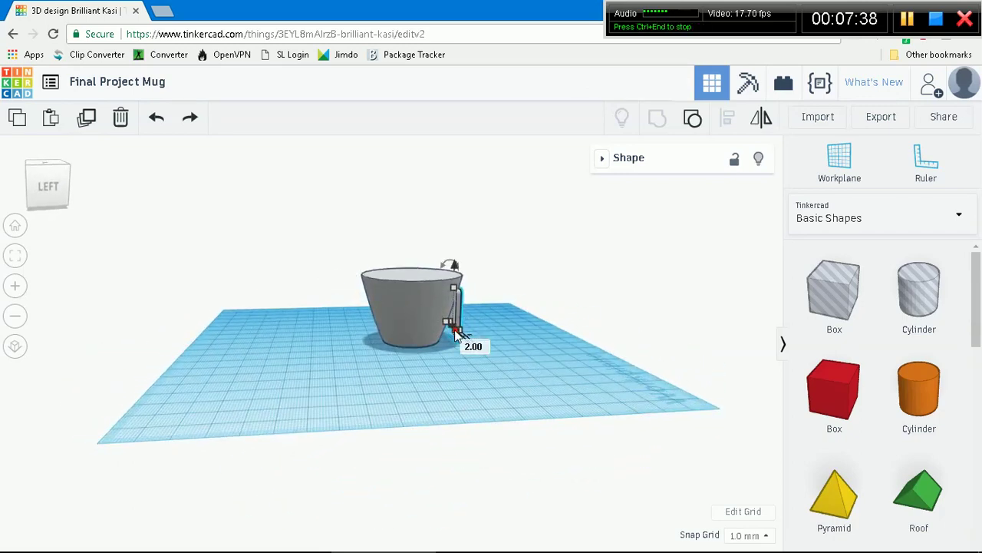
left_click(451, 331, "shift")
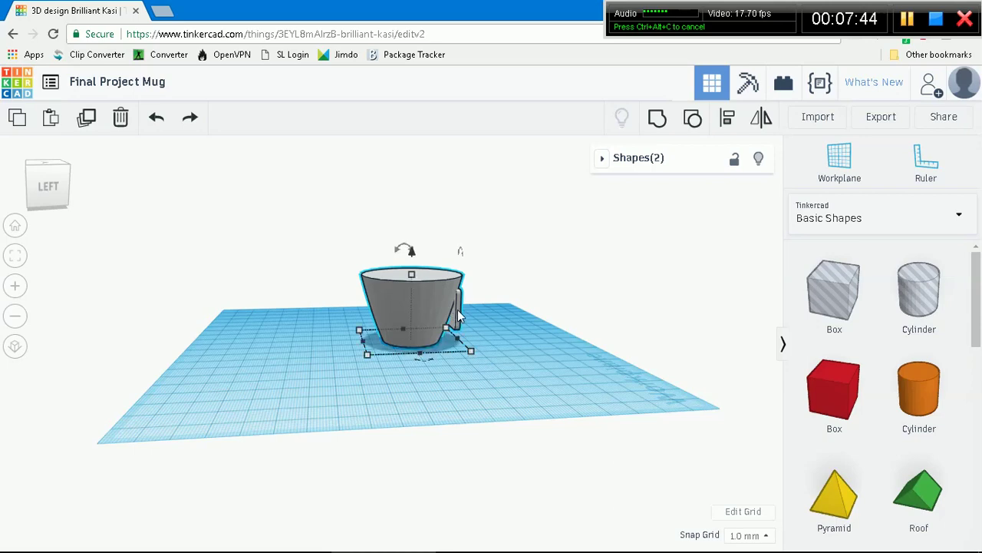
mouse_move(463, 317)
right_mouse_down()
mouse_move(492, 339)
mouse_move(464, 324)
right_mouse_up()
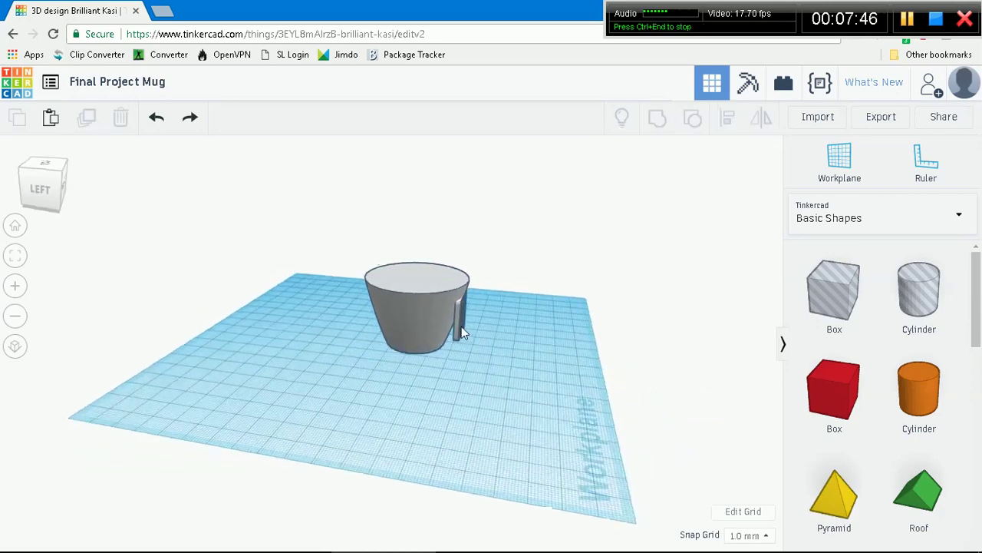
left_click(459, 332)
mouse_move(452, 338)
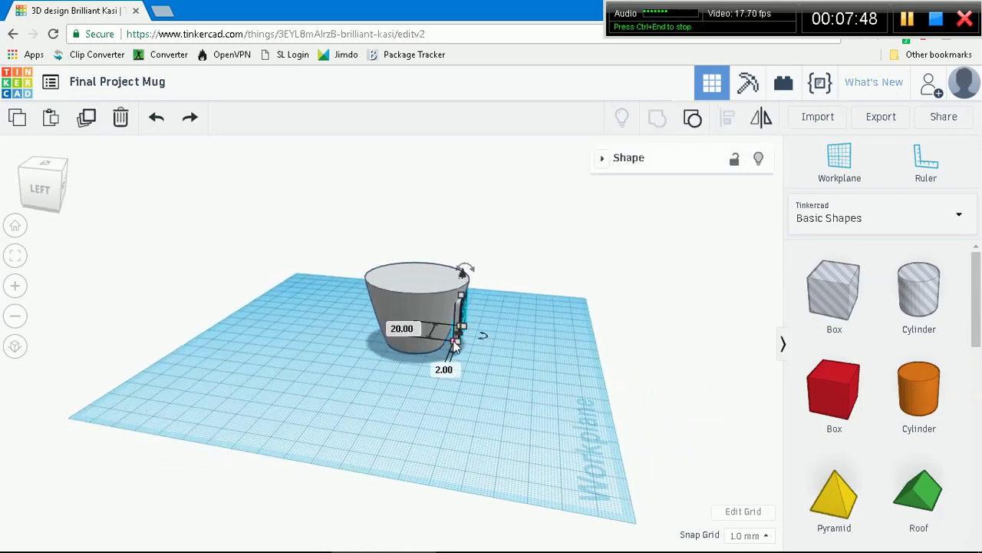
left_click_drag(439, 337, 457, 348)
right_click_drag(548, 354, 477, 336)
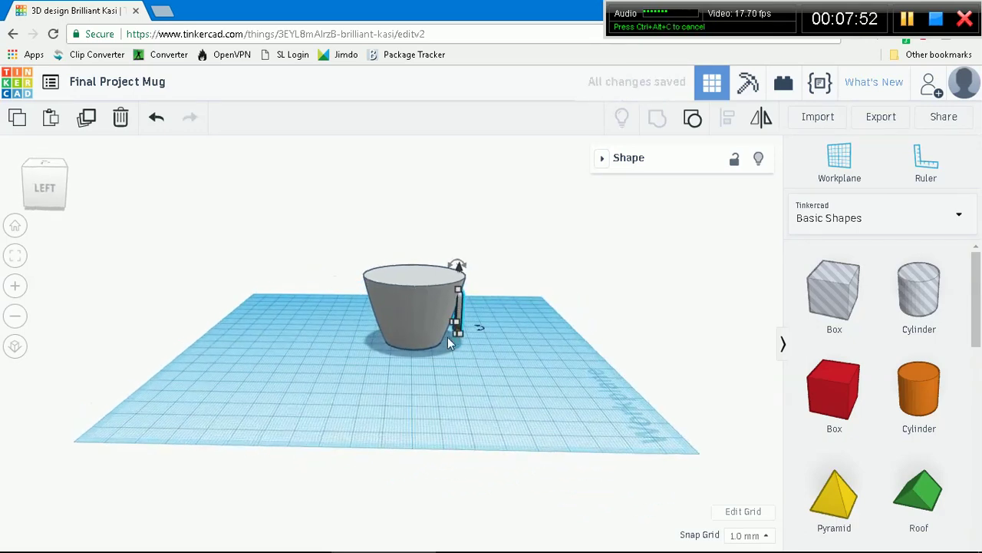
mouse_move(453, 335)
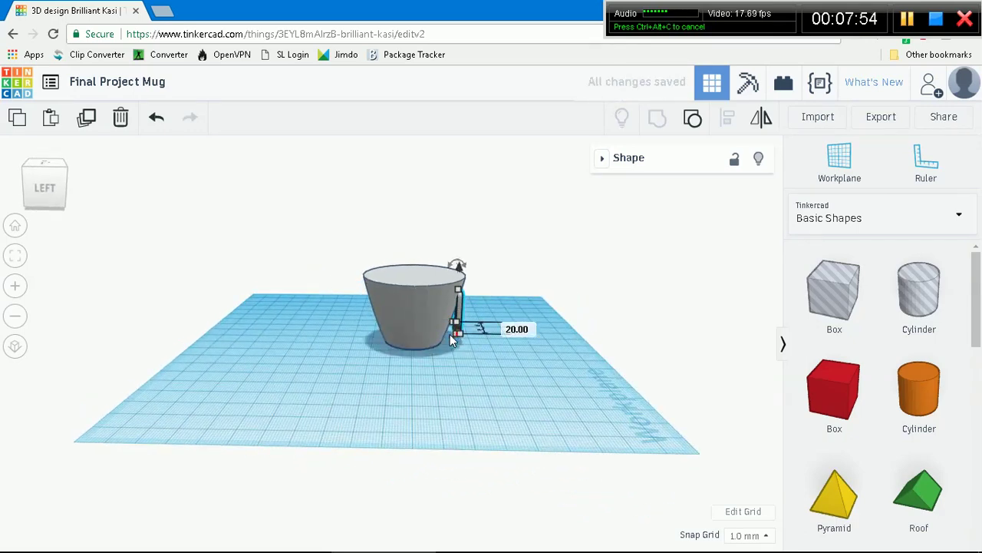
left_click_drag(453, 335, 399, 331)
left_click_drag(459, 332, 520, 341)
right_click_drag(731, 306, 546, 433)
- Undo the last three changes to the logo's size
key("ctrl+z")
right_click_drag(522, 358, 559, 332)
key("ctrl+z")
key("ctrl+z")
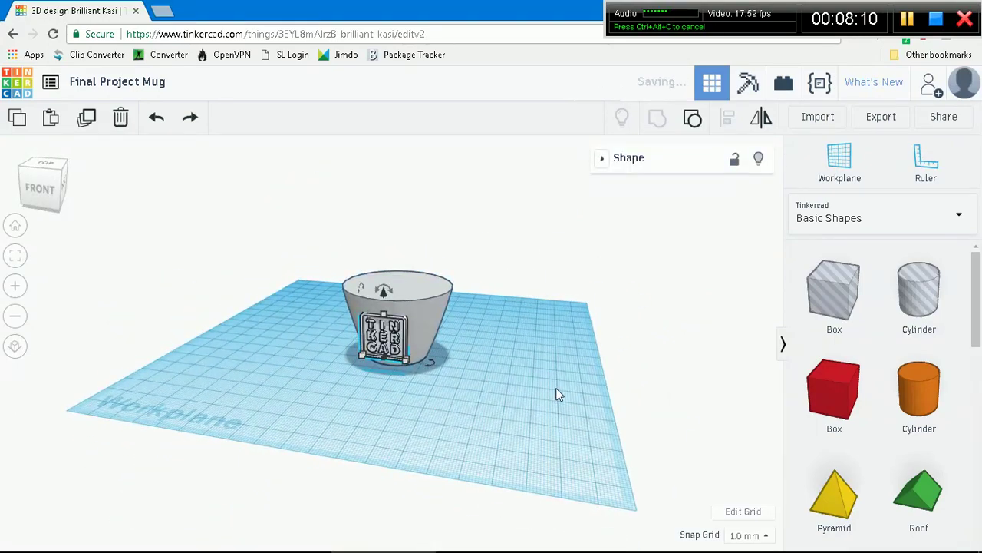
- Stretch the logo's depth backward into the cup and forward until it extends well beyond the cup's front wall
right_click_drag(563, 351, 305, 339)
right_click_drag(410, 397, 338, 350)
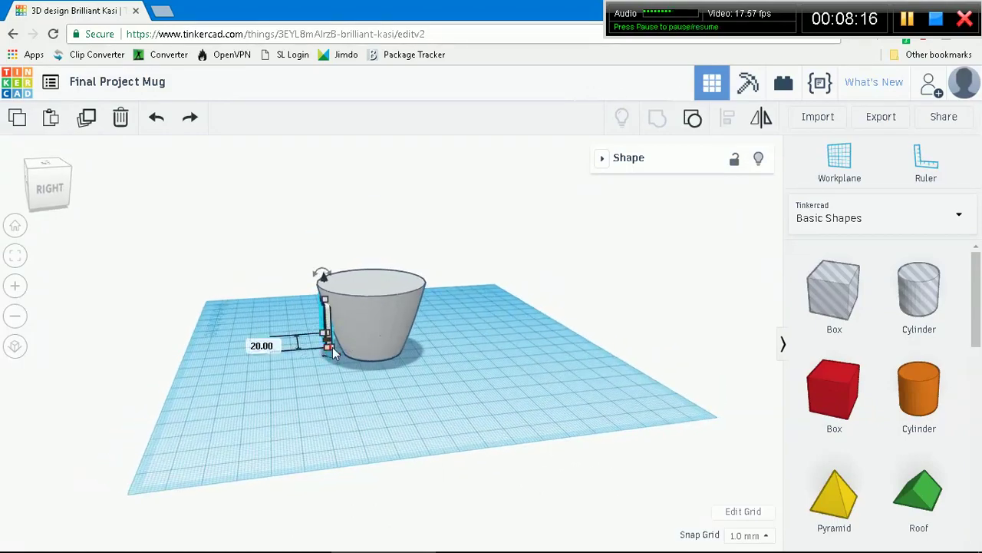
left_click_drag(333, 347, 421, 413)
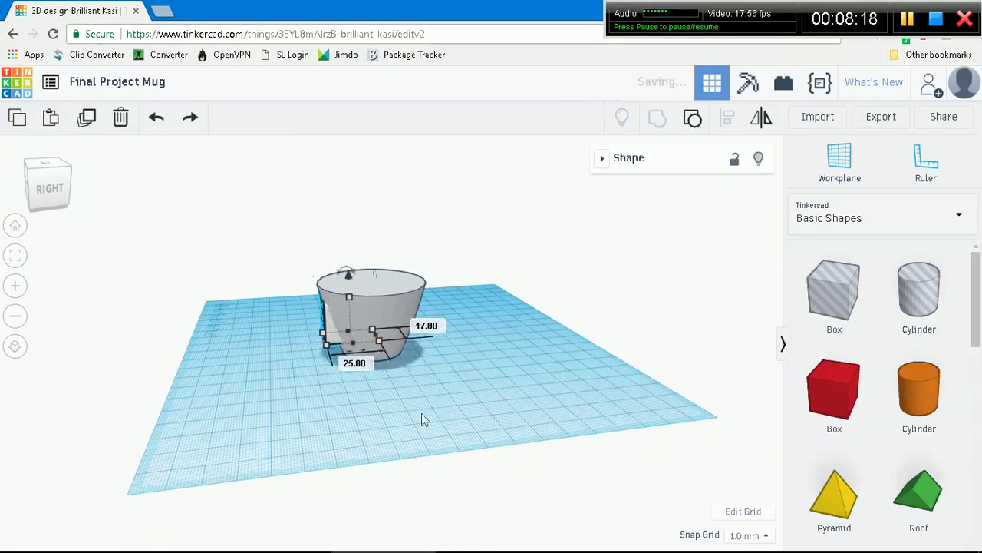
right_click_drag(422, 413, 628, 415)
right_click_drag(400, 366, 364, 353)
left_click_drag(360, 348, 310, 371)
- Align the stretched logo and the cup on their shared left-to-right centre, and deselect them
right_click_drag(399, 367, 310, 261)
left_click_drag(311, 261, 560, 338)
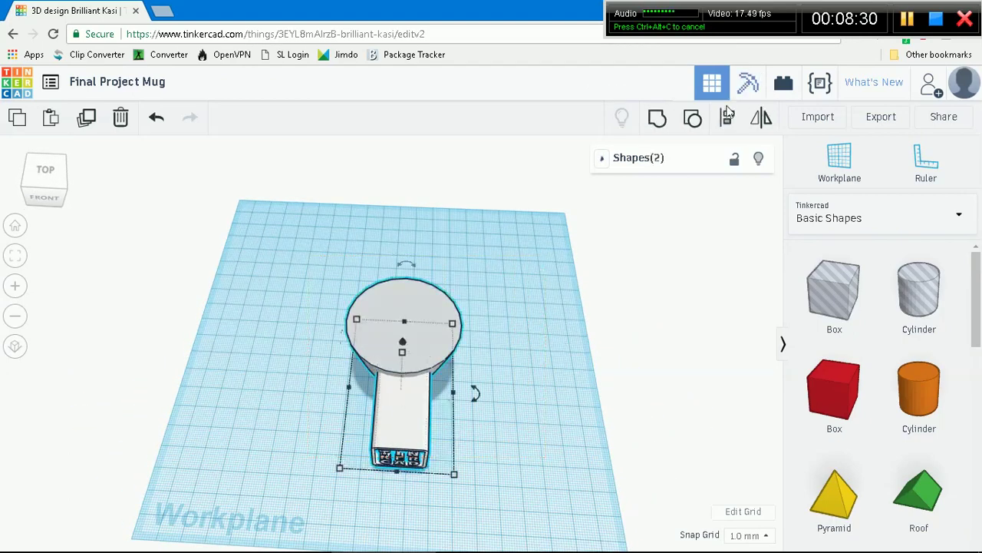
left_click(726, 117)
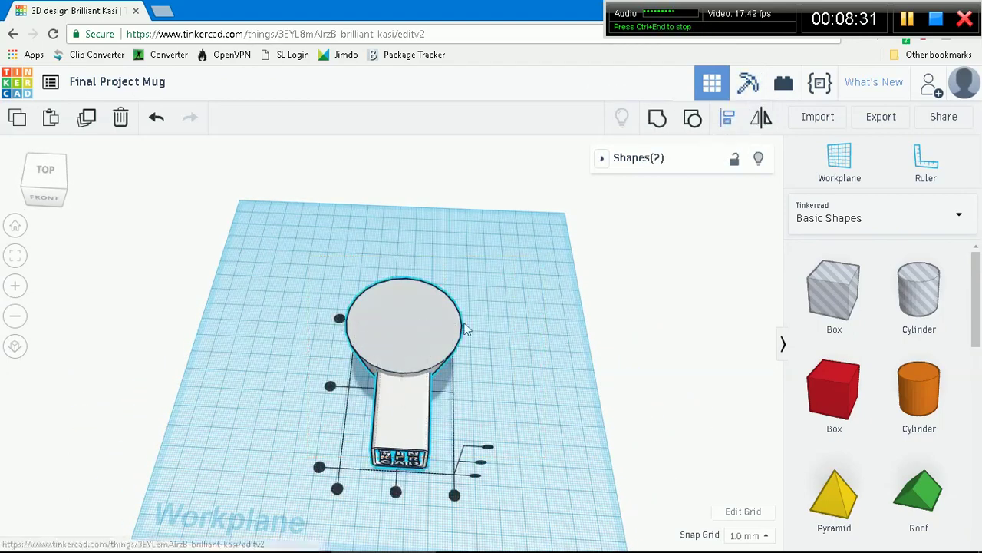
left_click(395, 491)
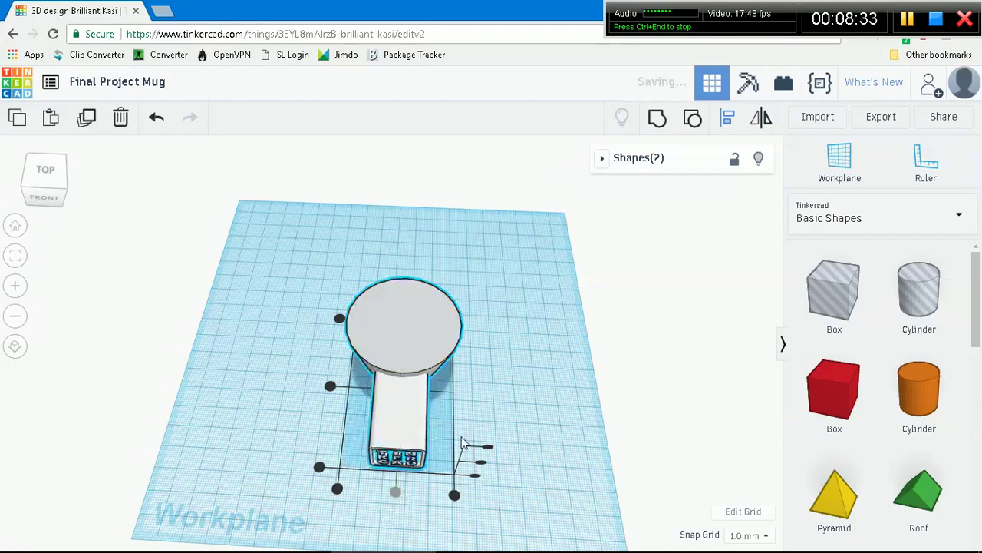
left_click(583, 278)
- Duplicate the cup in place and scale the copy up proportionally to about 40 mm high
right_click_drag(556, 312, 339, 268)
right_click_drag(480, 350, 383, 362)
left_click(418, 342)
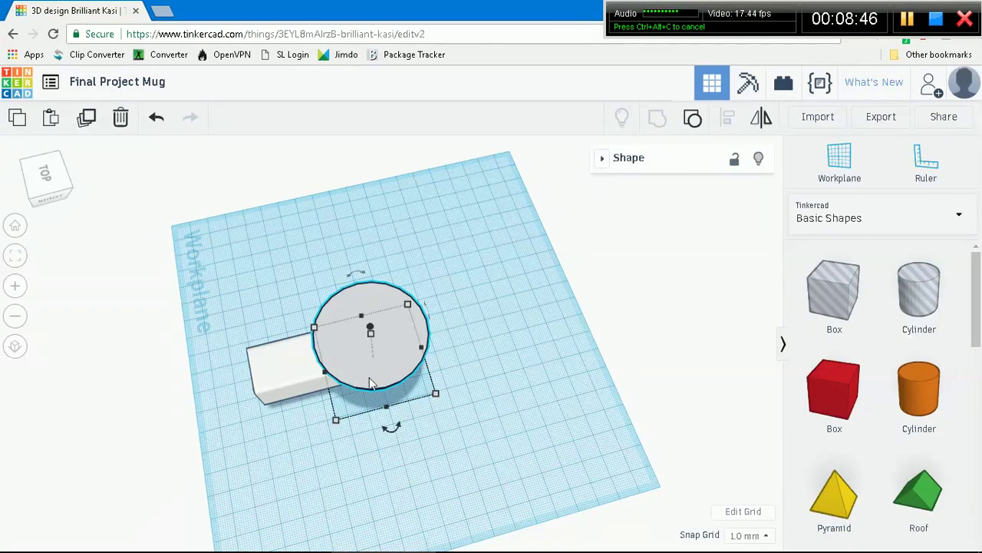
left_click(274, 372)
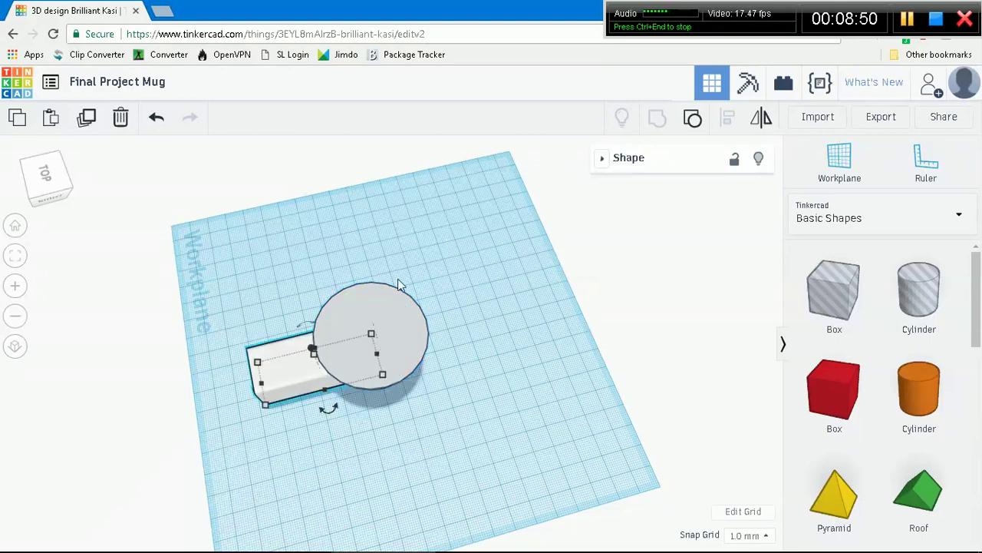
left_click(432, 354)
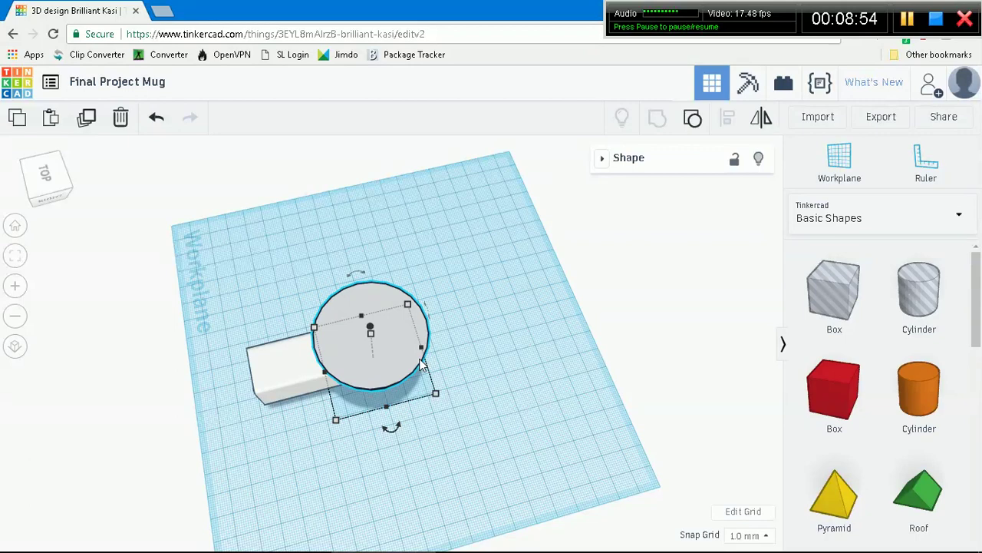
left_click(406, 368)
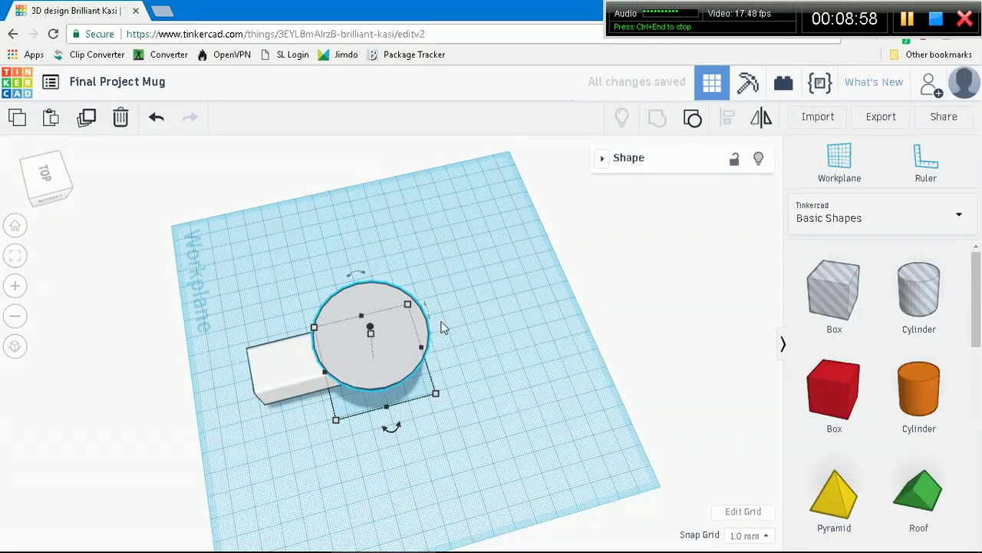
mouse_move(526, 392)
right_mouse_down()
mouse_move(509, 366)
mouse_move(522, 377)
right_mouse_up()
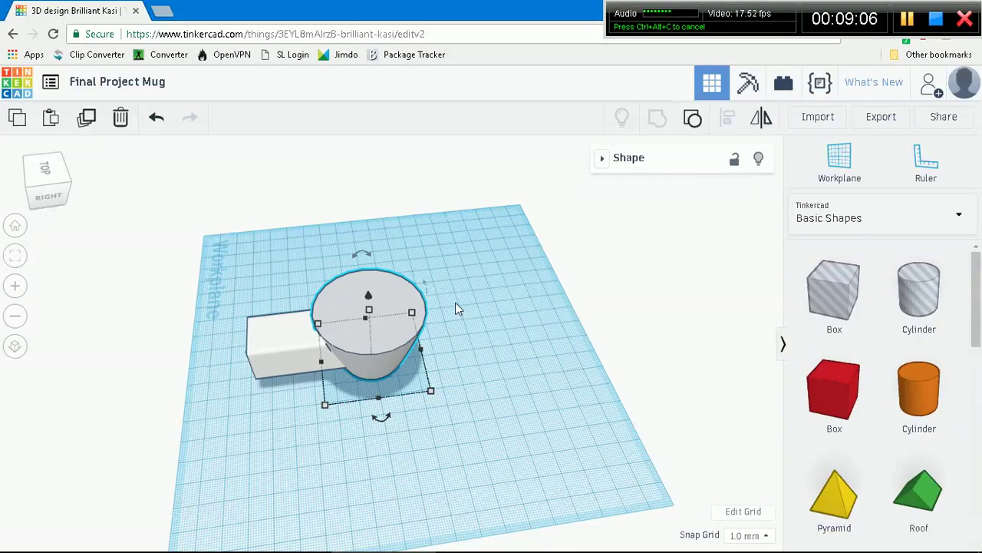
middle_click_drag(484, 295, 469, 313)
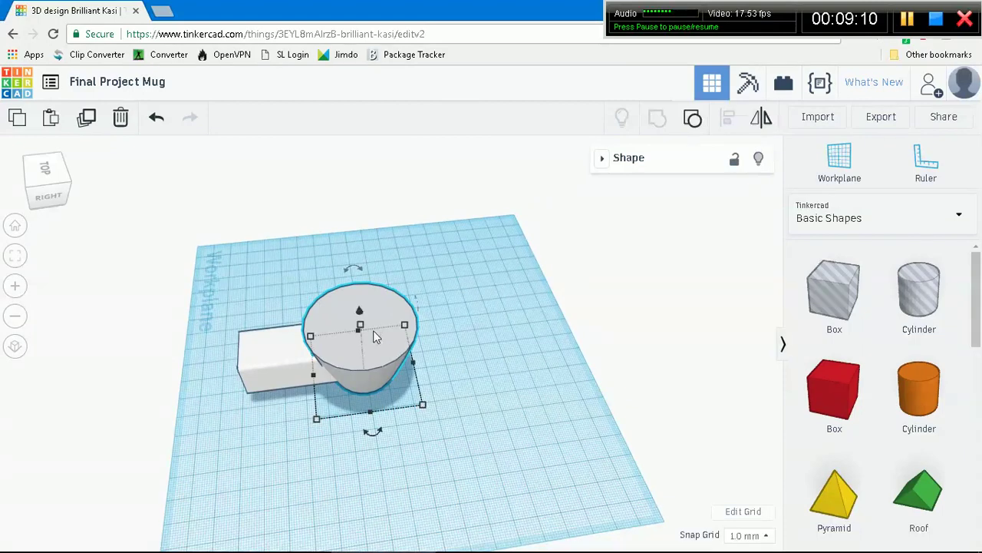
mouse_move(361, 326)
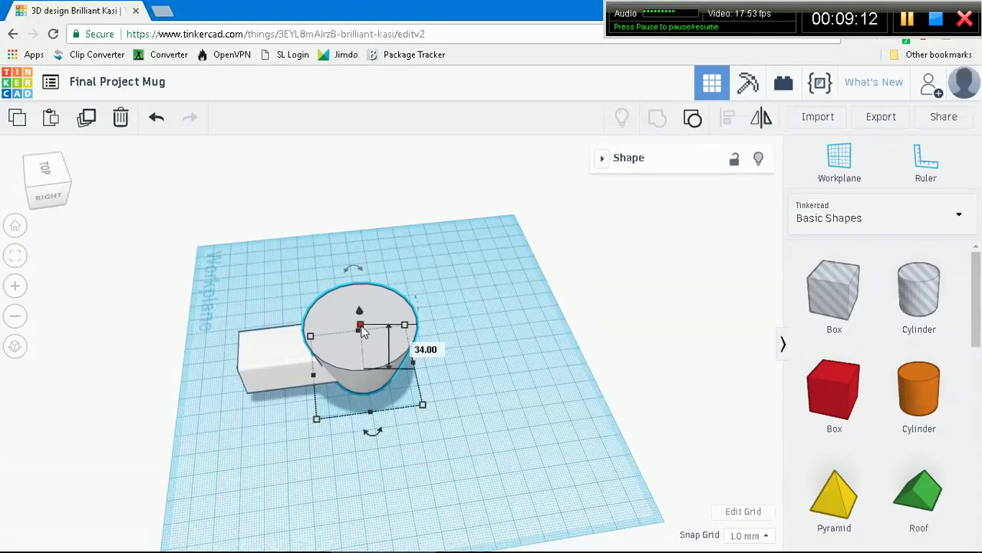
mouse_move(364, 329)
left_mouse_down()
mouse_move(361, 314)
mouse_move(366, 351)
mouse_move(367, 325)
left_mouse_up()
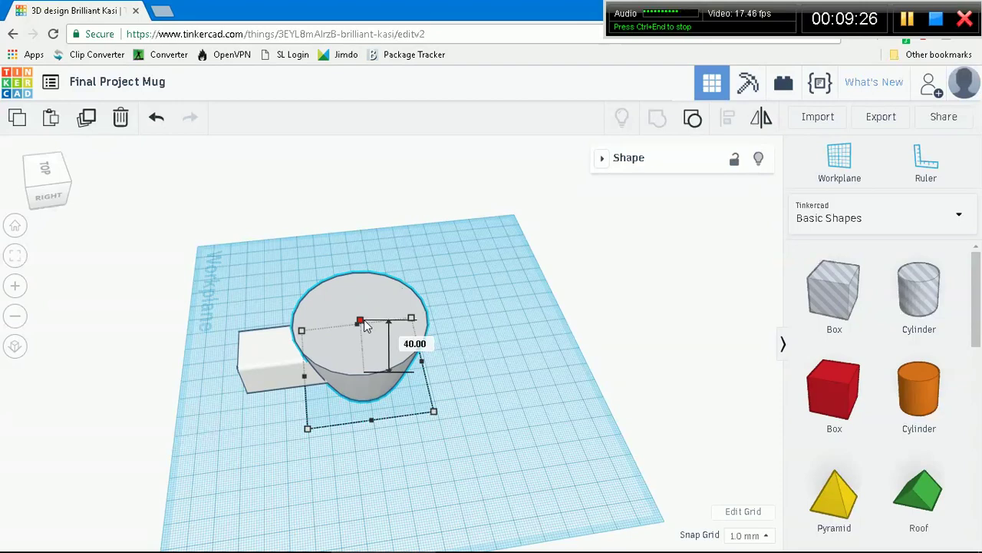
mouse_move(365, 325)
left_mouse_down()
mouse_move(366, 343)
mouse_move(368, 307)
left_mouse_up()
- Raise the enlarged cup copy slightly above the workplane
right_click_drag(541, 351, 636, 269)
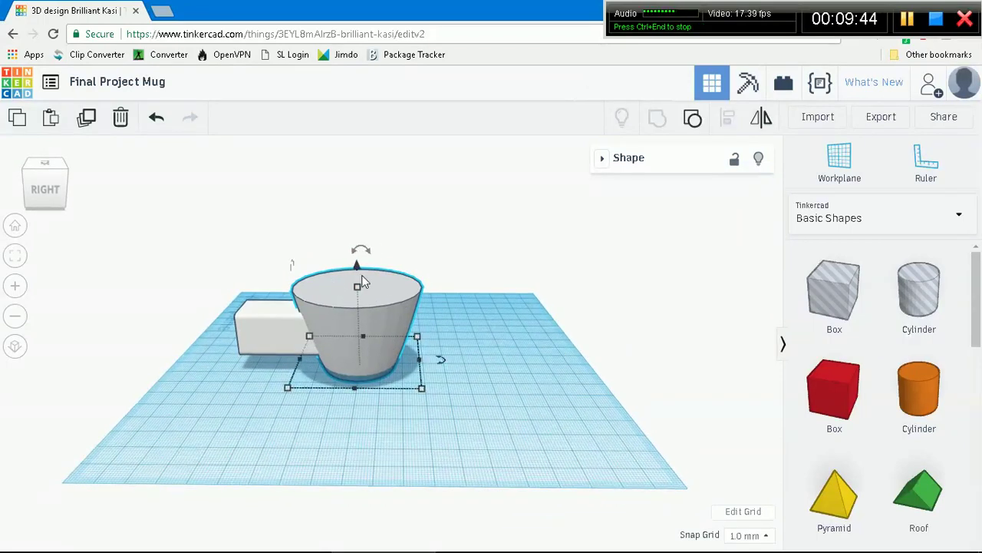
left_click_drag(357, 267, 360, 257)
right_click_drag(505, 407, 555, 401)
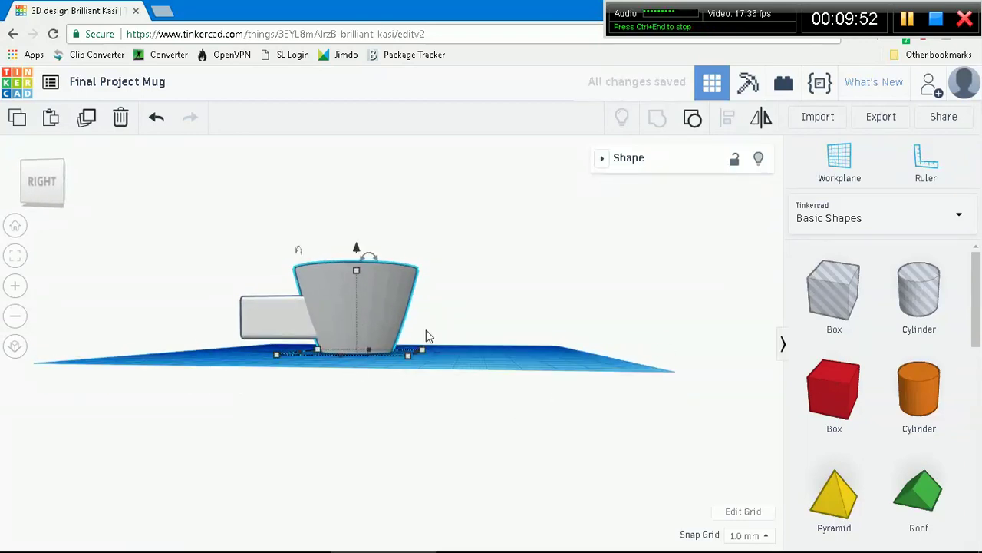
right_click_drag(548, 339, 555, 417)
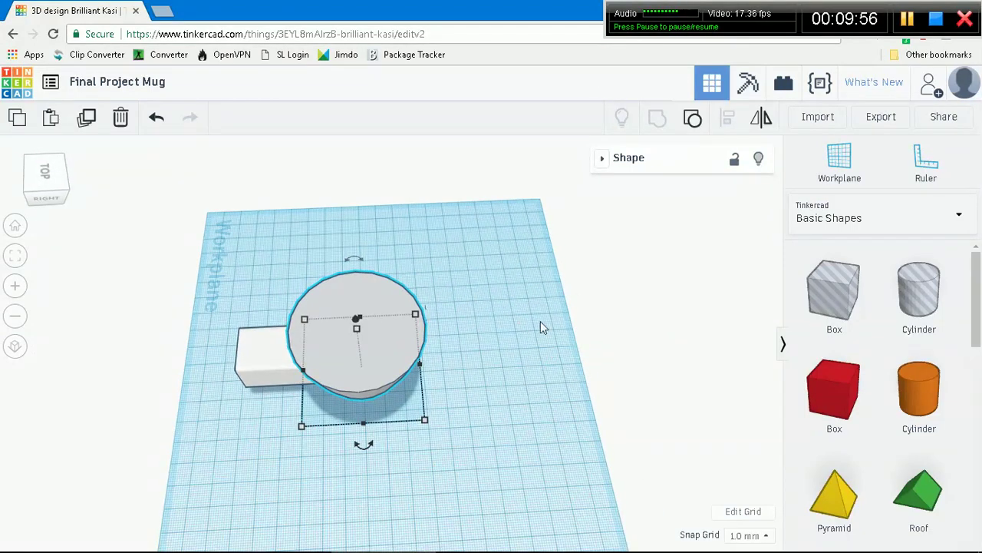
- Turn the enlarged cup copy into a hole
left_click_drag(385, 300, 385, 300)
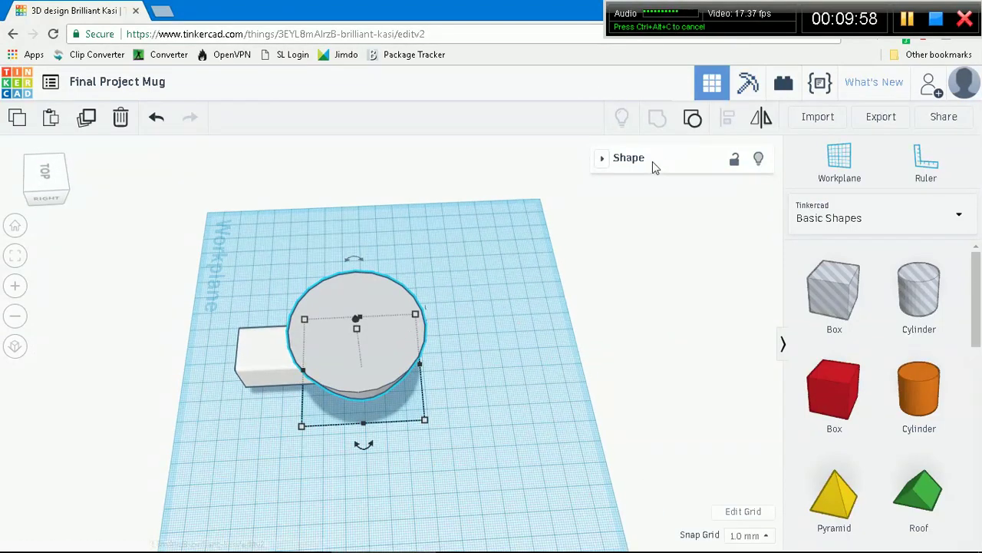
left_click(604, 158)
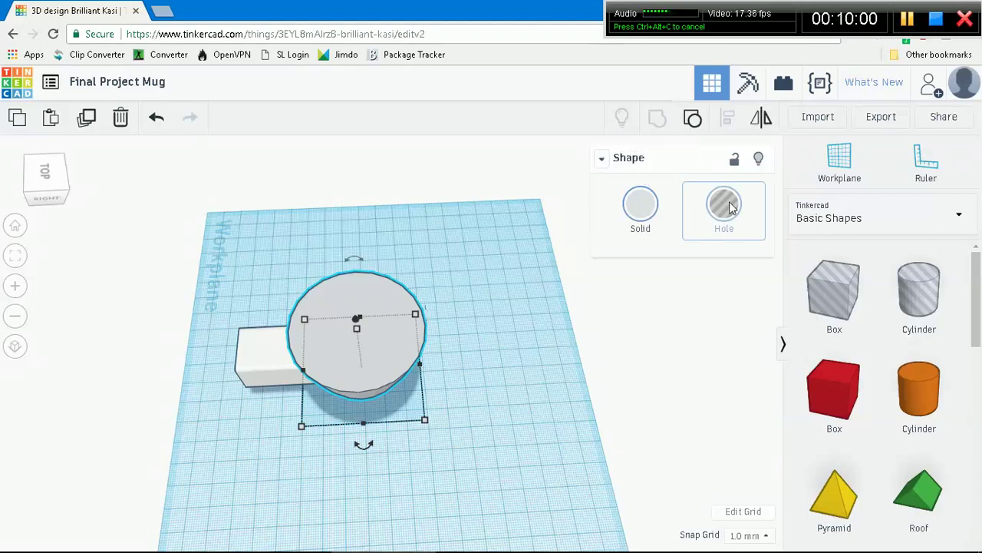
left_click(724, 205)
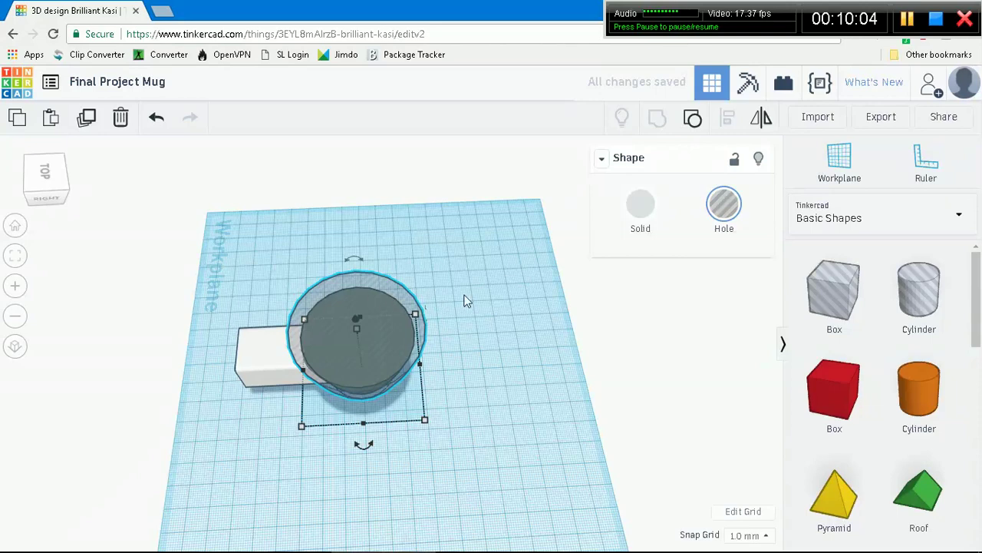
- Add a solid red box and stretch it over most of the workplane so that it surrounds the cup and the logo
left_click_drag(835, 368, 480, 221)
left_click(480, 265)
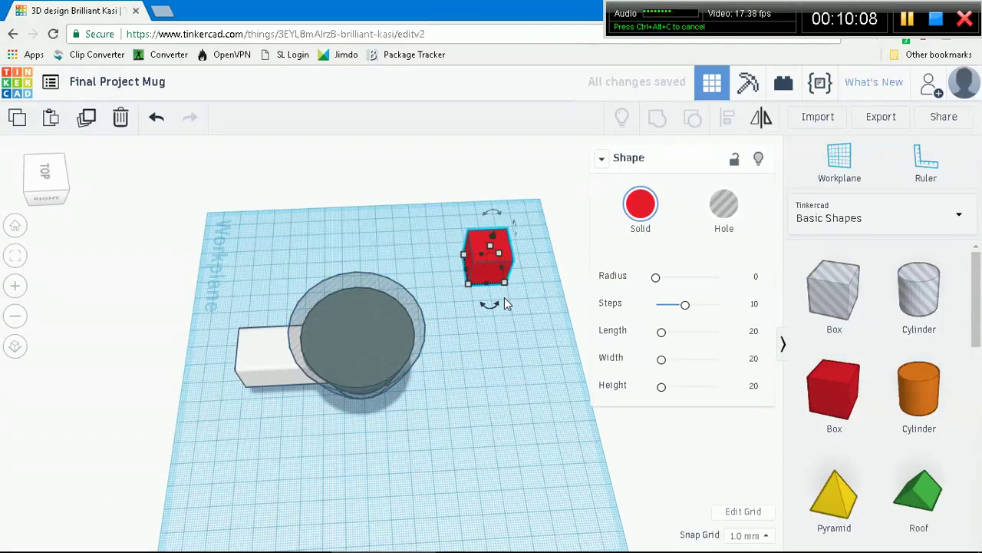
mouse_move(472, 289)
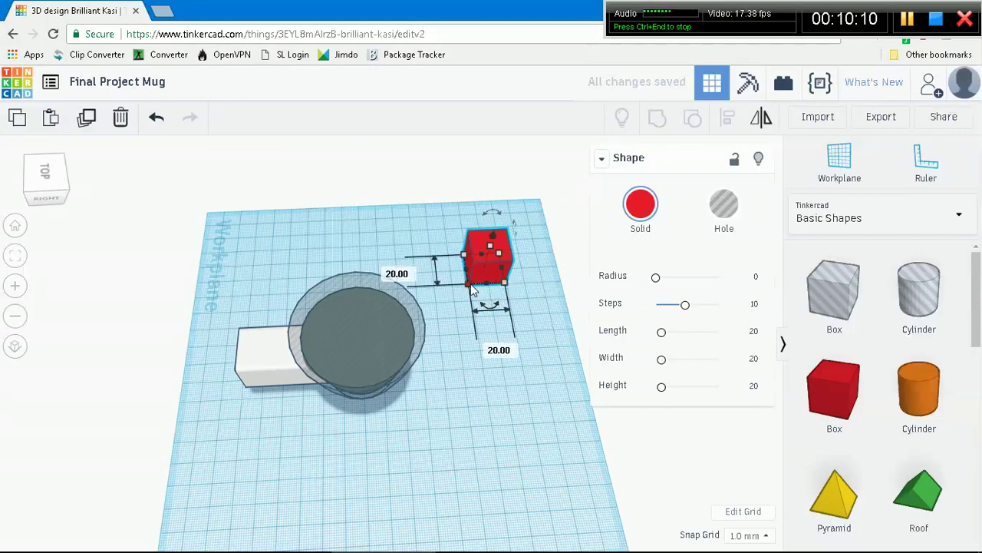
left_click_drag(360, 326, 202, 499)
mouse_move(589, 421)
right_mouse_down()
mouse_move(589, 407)
mouse_move(596, 421)
right_mouse_up()
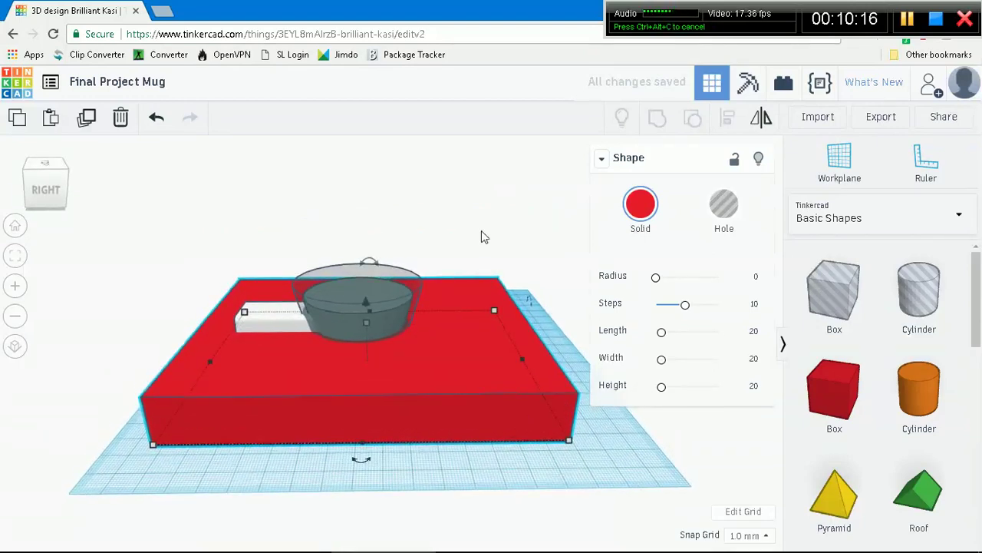
- Increase the red box's height until its upper face almost reaches the rim of the cup-shaped hole
right_click_drag(580, 457, 568, 419)
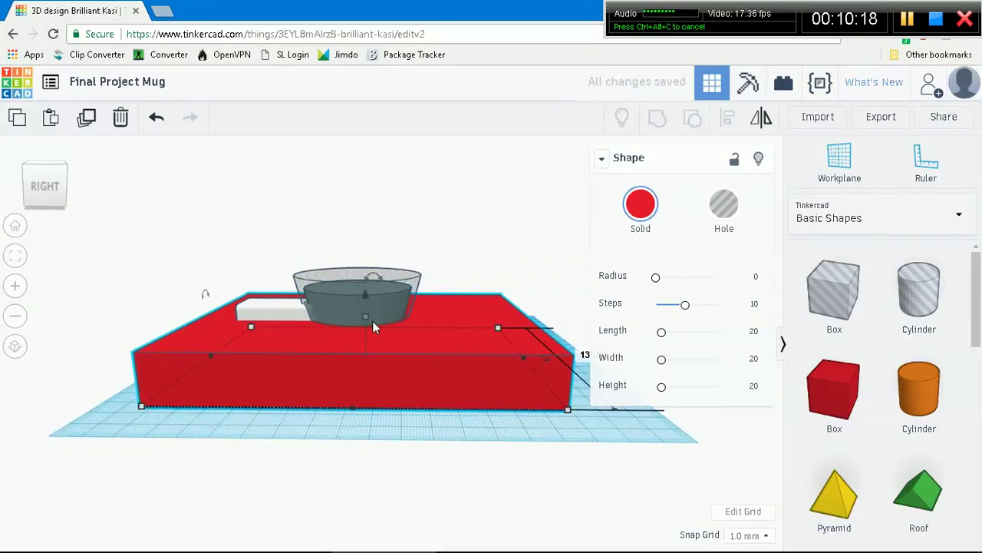
left_click_drag(367, 317, 257, 331)
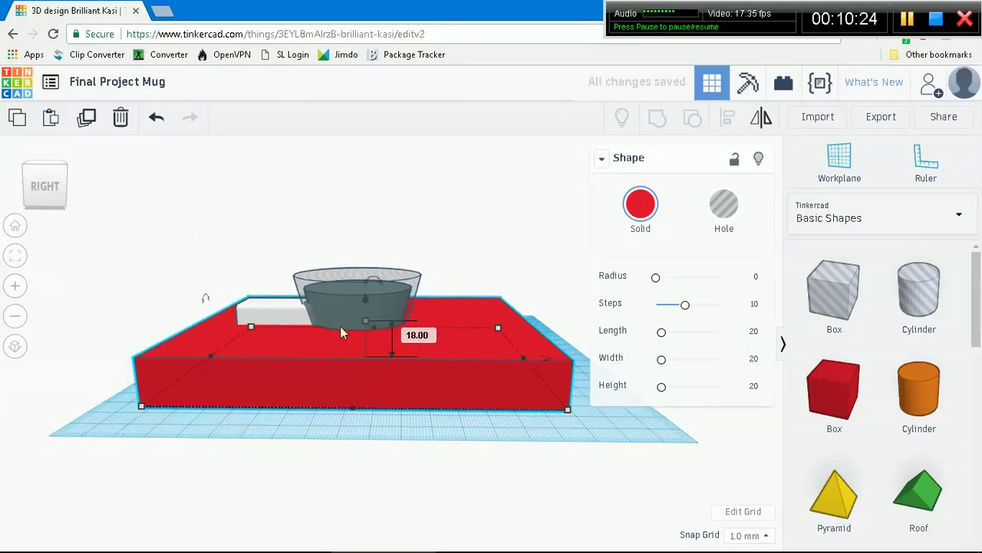
left_click_drag(369, 316, 367, 284)
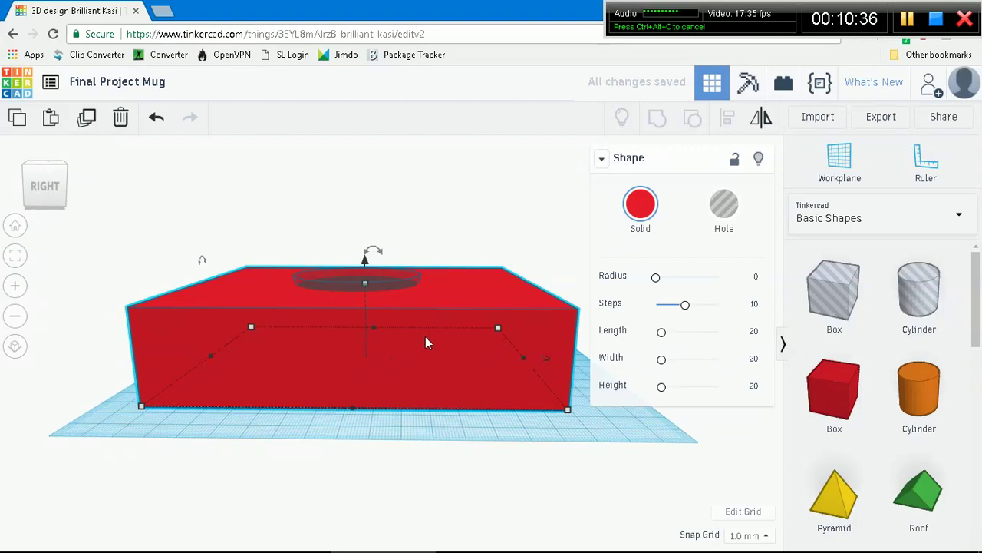
- Group the red box with the cup-shaped hole to cut a tapered opening around the original cup
left_click(393, 286, "shift")
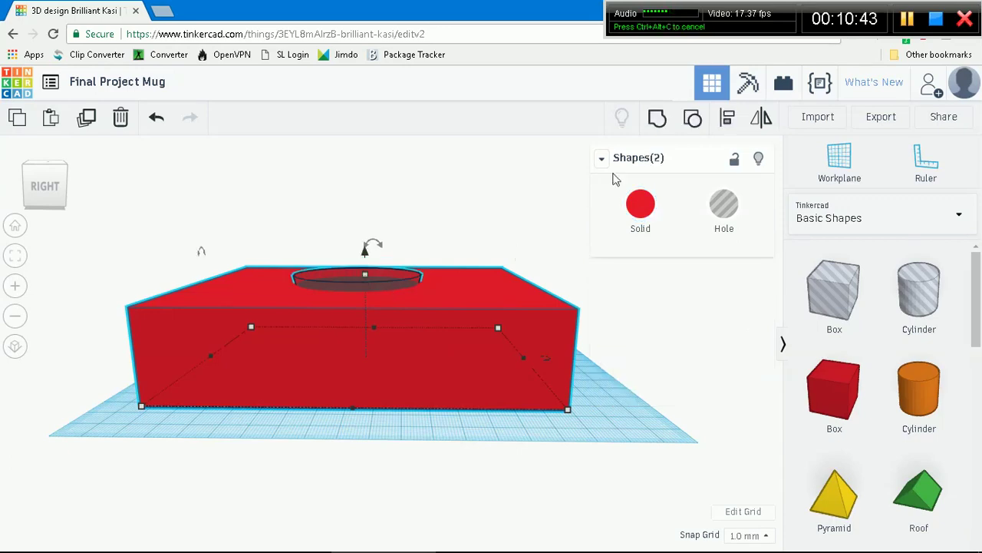
left_click(657, 118)
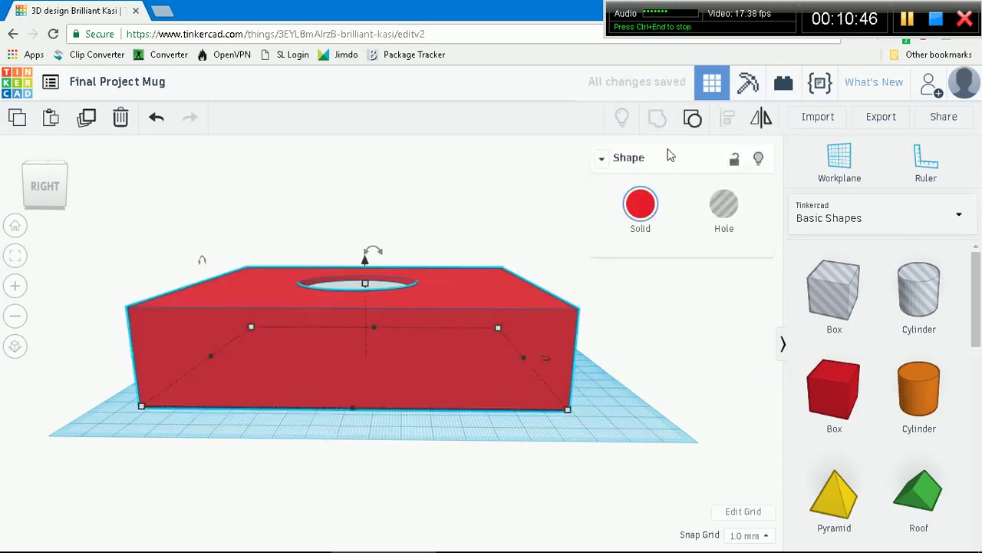
right_click_drag(614, 325, 552, 454)
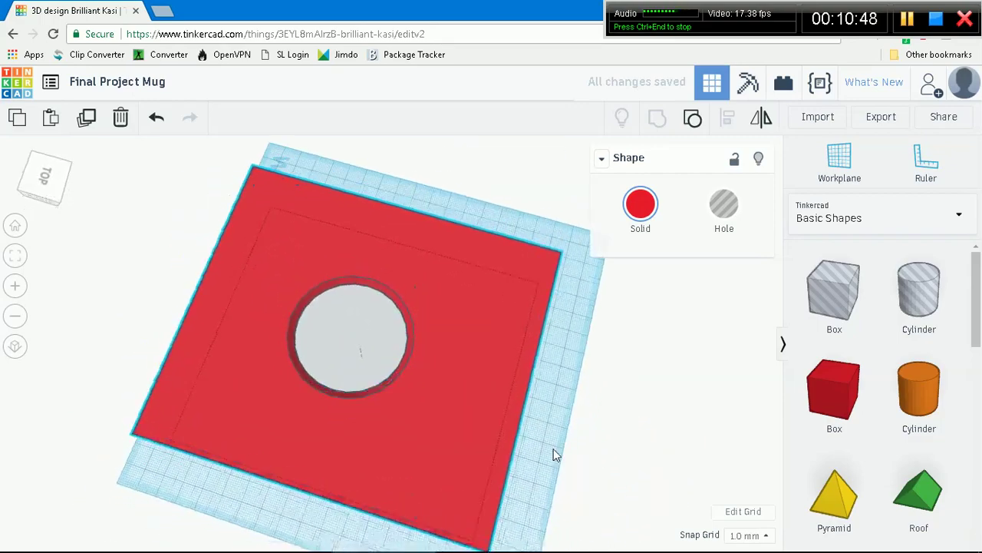
- Try grouping the solid red box with the cup and the logo, and undo the grouping
left_click(332, 301)
right_click_drag(636, 417, 654, 404)
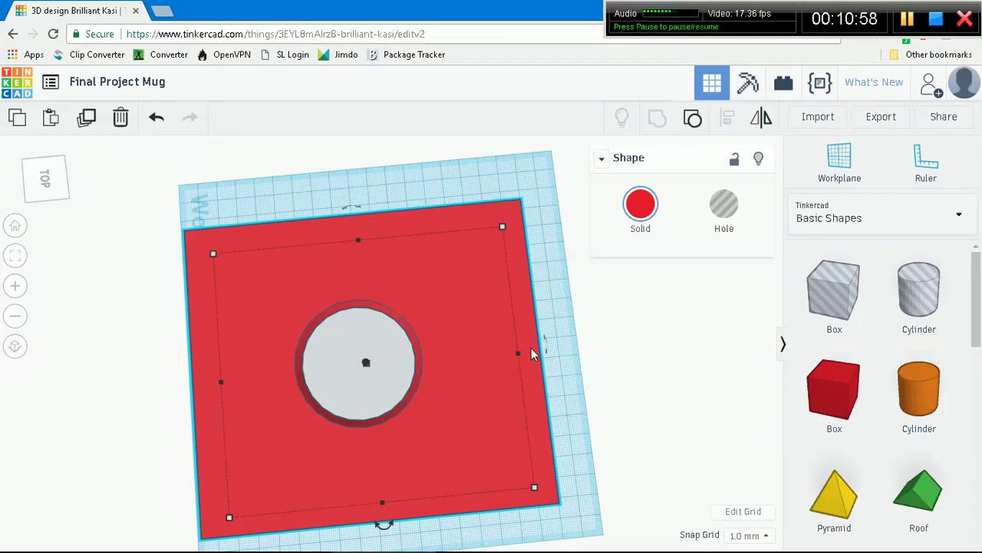
left_click_drag(202, 189, 576, 406)
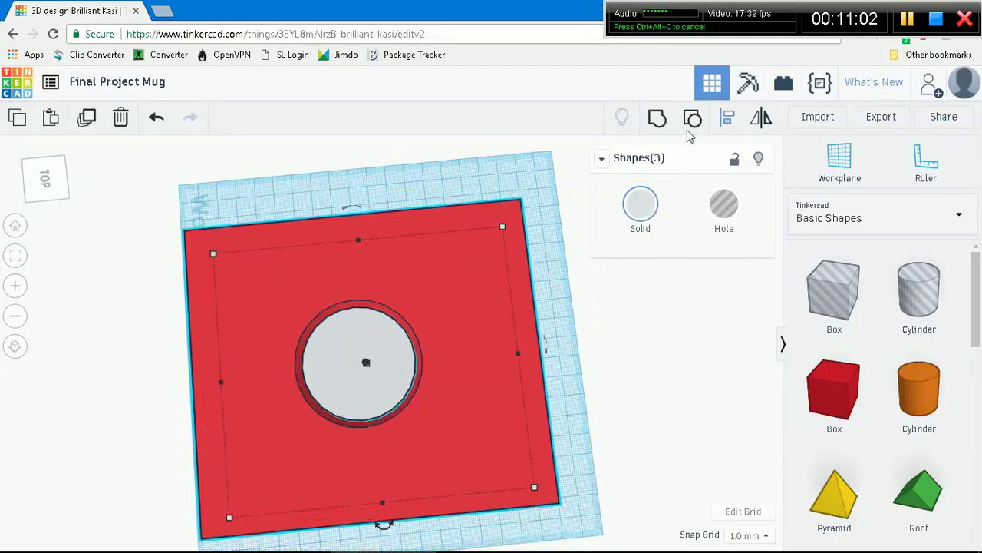
left_click(657, 119)
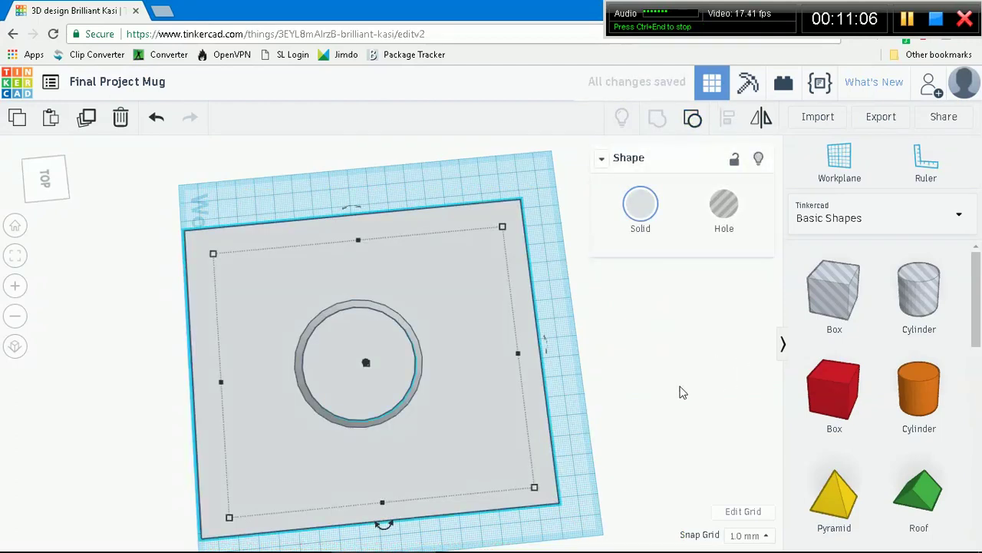
key("ctrl+z")
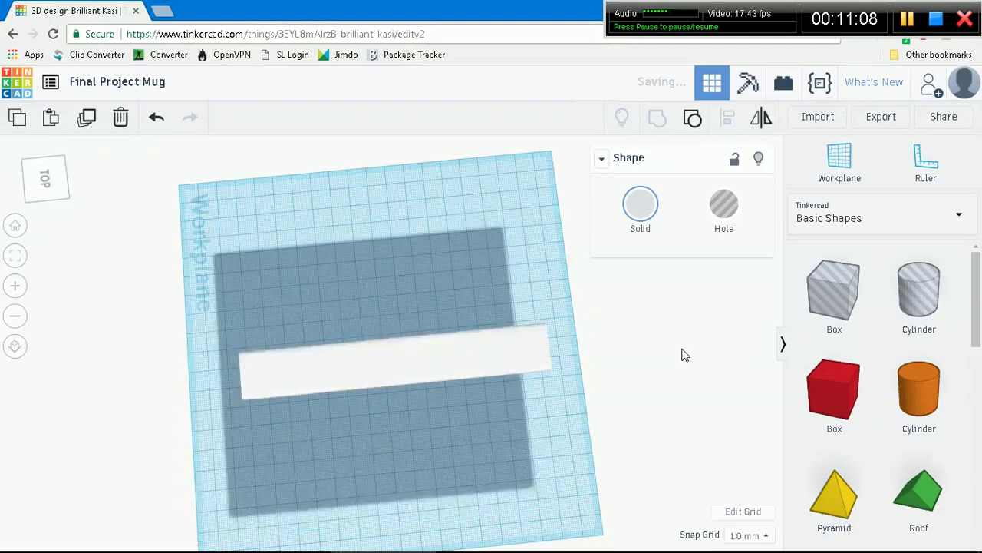
- Turn the red box surrounding the cup into a hole
left_click(353, 266)
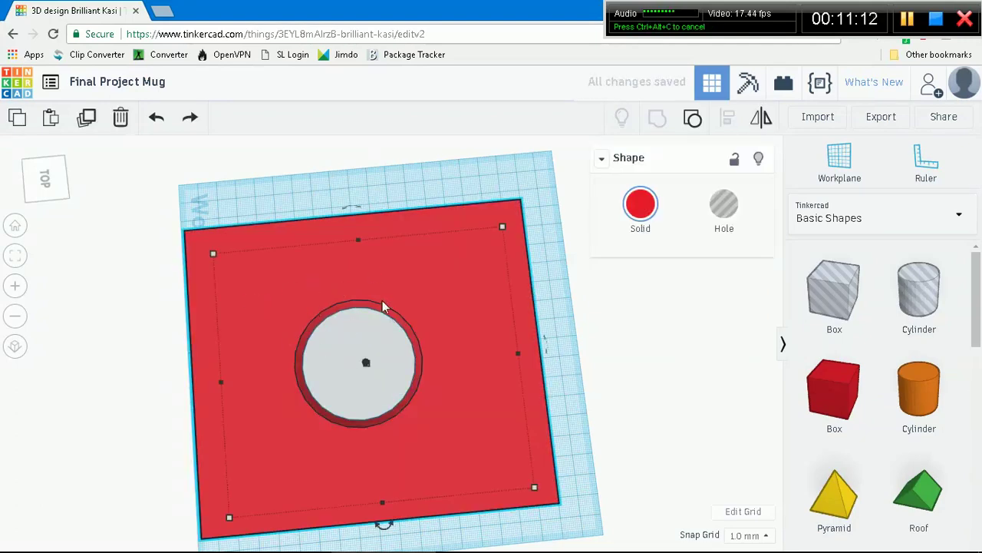
left_click(724, 205)
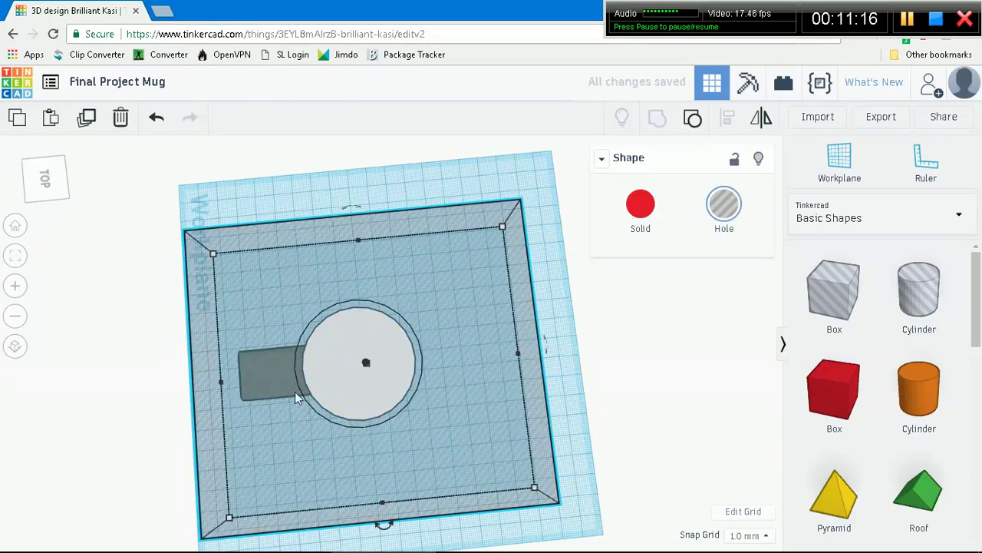
- Group the box-shaped hole with the cup and the logo to trim the logo, and undo the grouping
left_click_drag(198, 188, 669, 518)
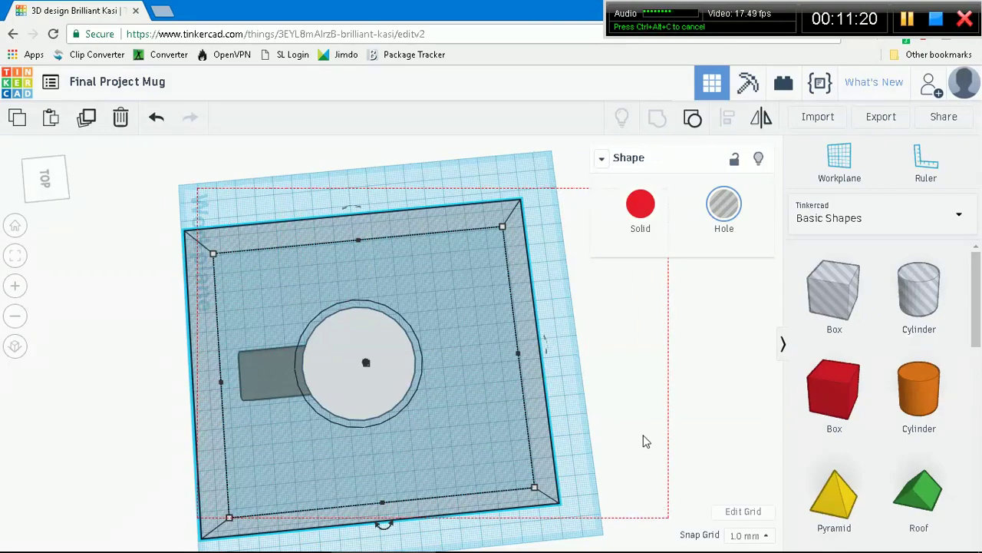
left_click_drag(644, 441, 646, 438)
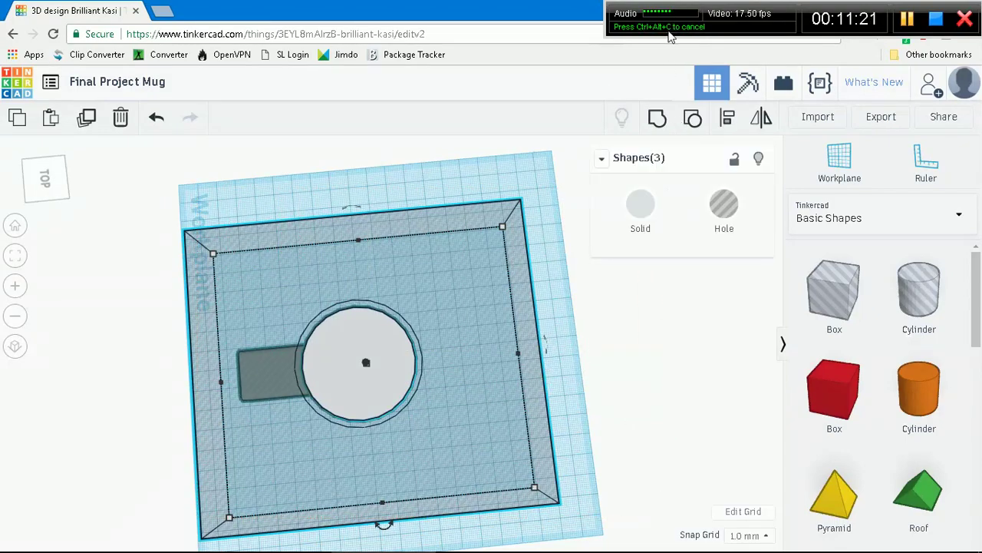
left_click(658, 131)
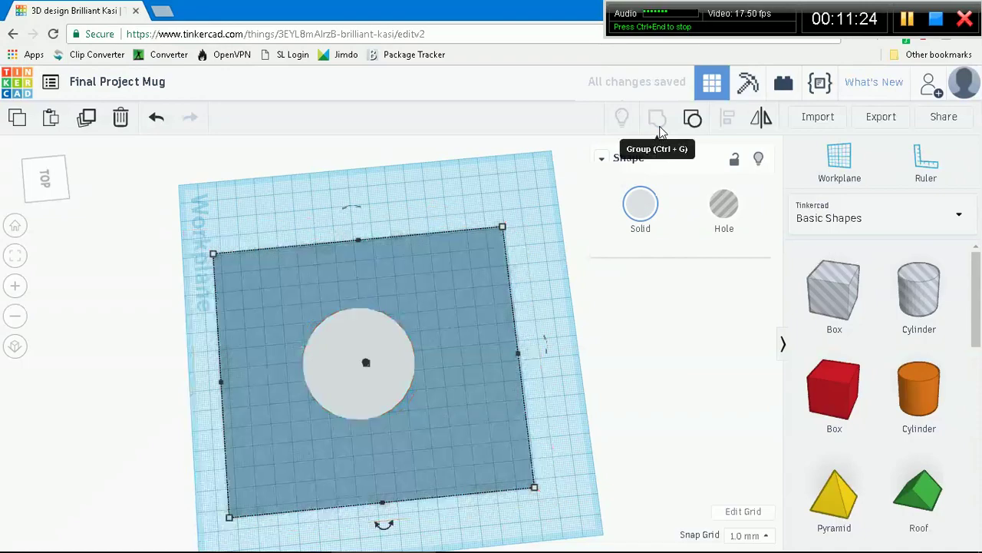
right_click_drag(530, 342, 520, 278)
key("ctrl+z")
- Compare the cup, logo and surrounding box-shaped hole before and after grouping by undoing and redoing the operations, leaving the shapes ungrouped
right_click_drag(377, 311, 610, 281)
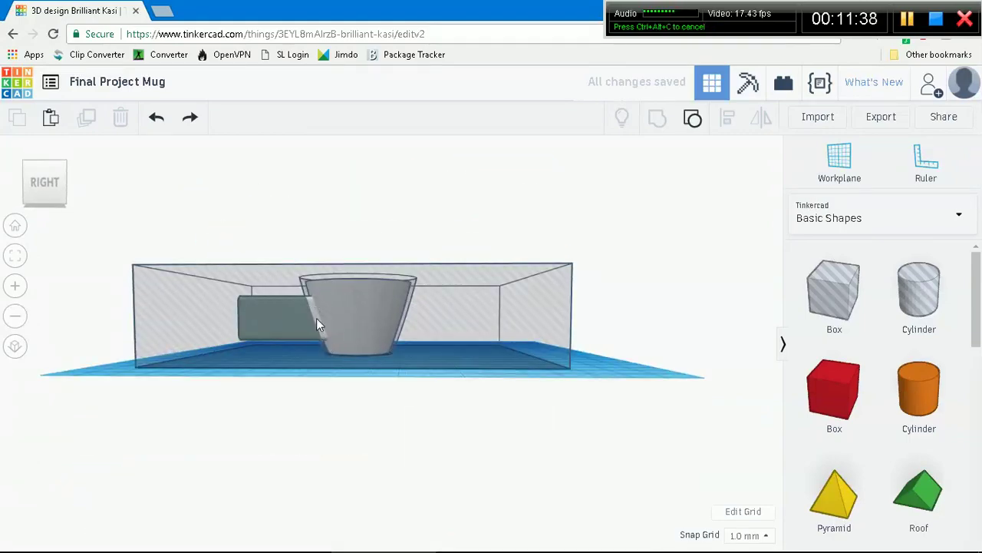
right_click_drag(453, 410, 394, 383)
right_click_drag(501, 393, 279, 325)
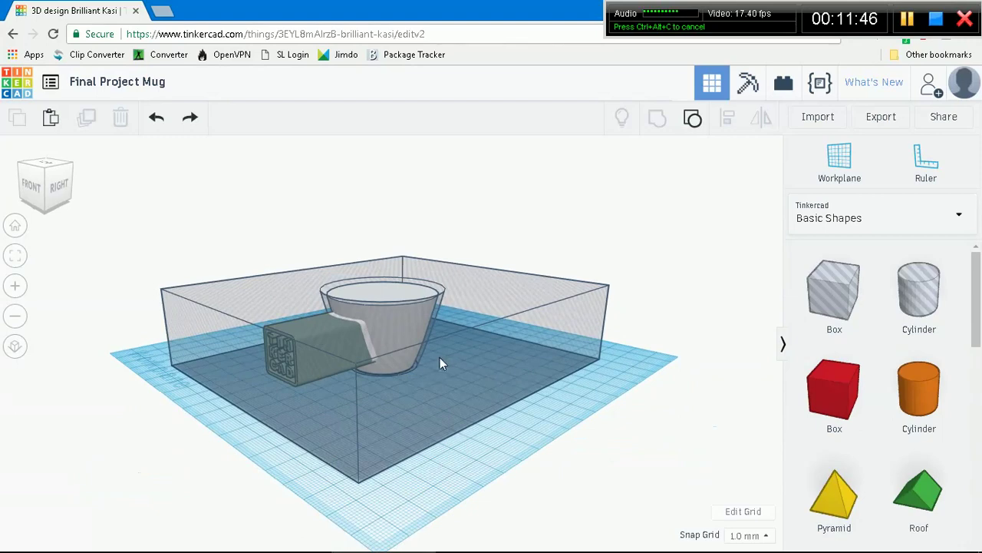
right_click_drag(338, 438, 320, 315)
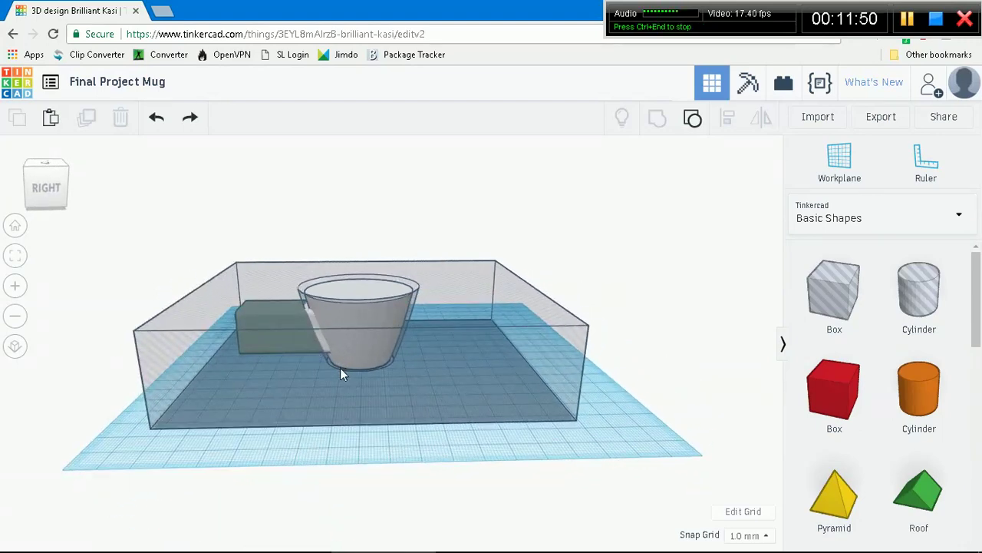
right_click_drag(525, 400, 320, 335)
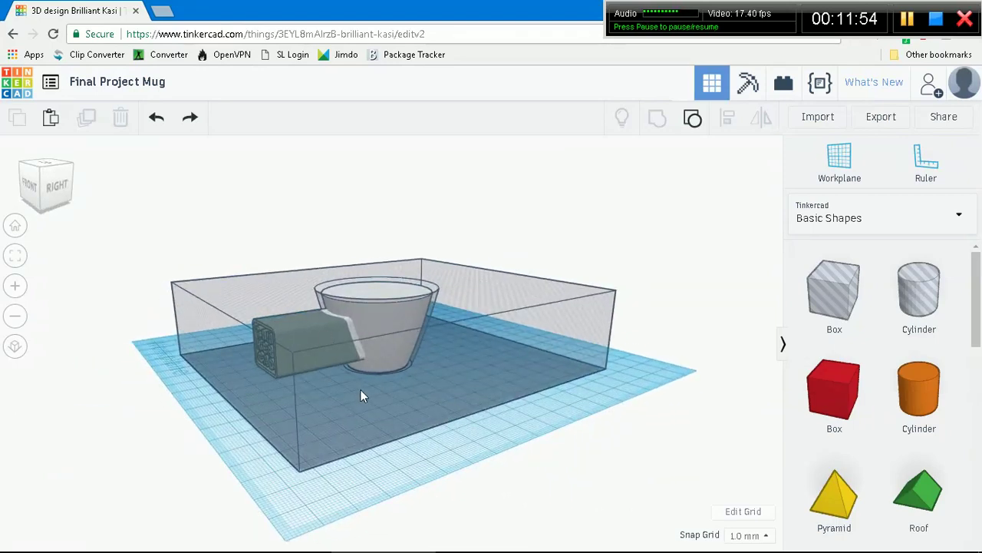
right_click_drag(622, 386, 374, 421)
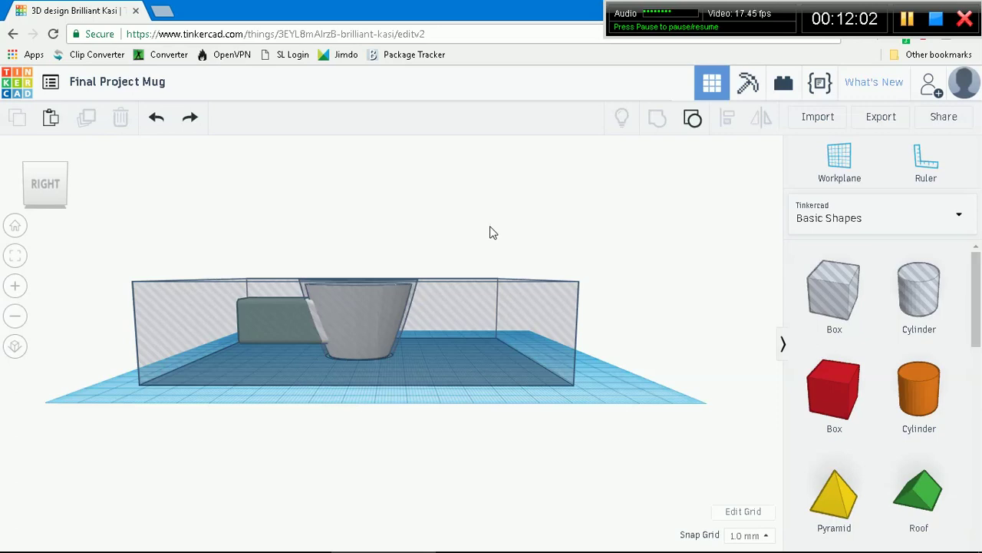
key("ctrl+z")
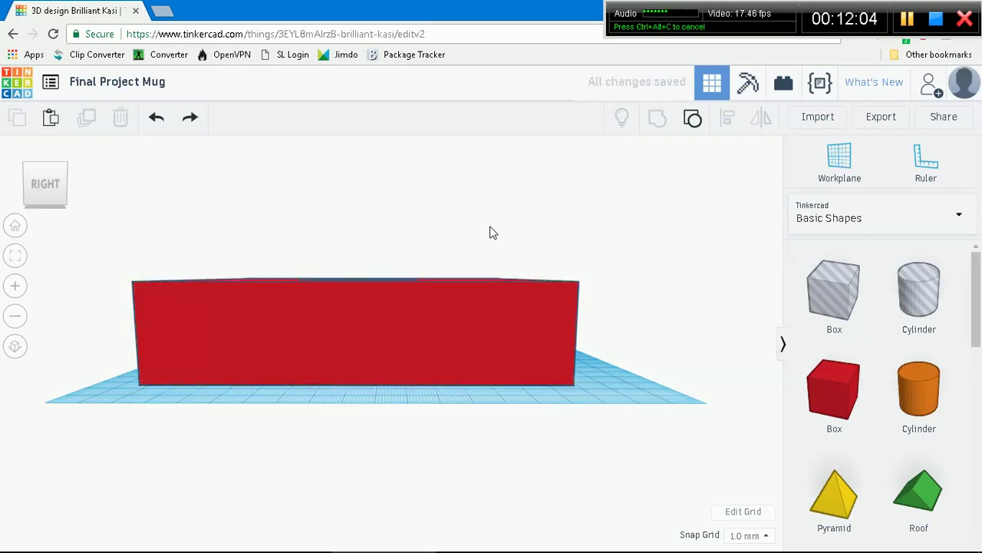
key("ctrl+y")
key("ctrl+y")
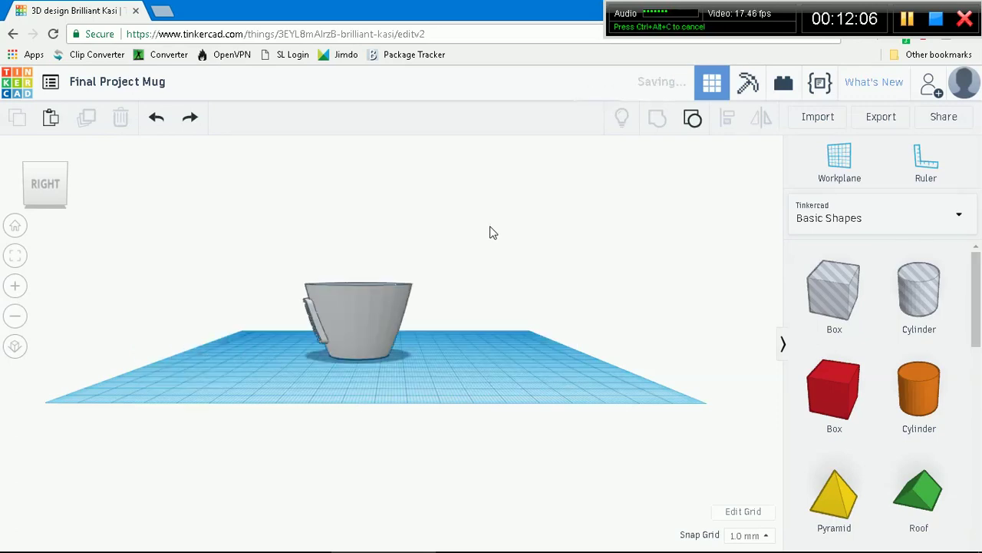
right_click_drag(596, 355, 582, 389)
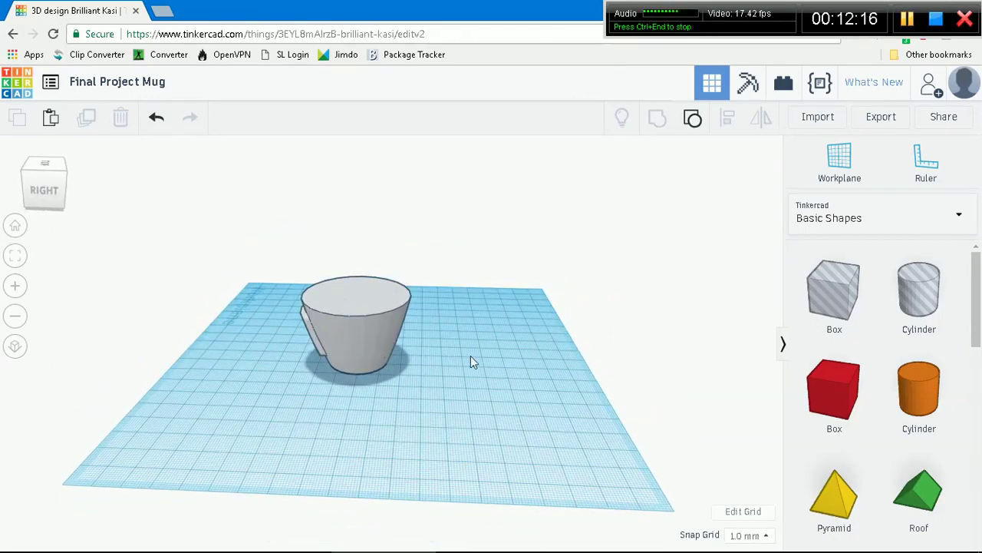
key("ctrl+z")
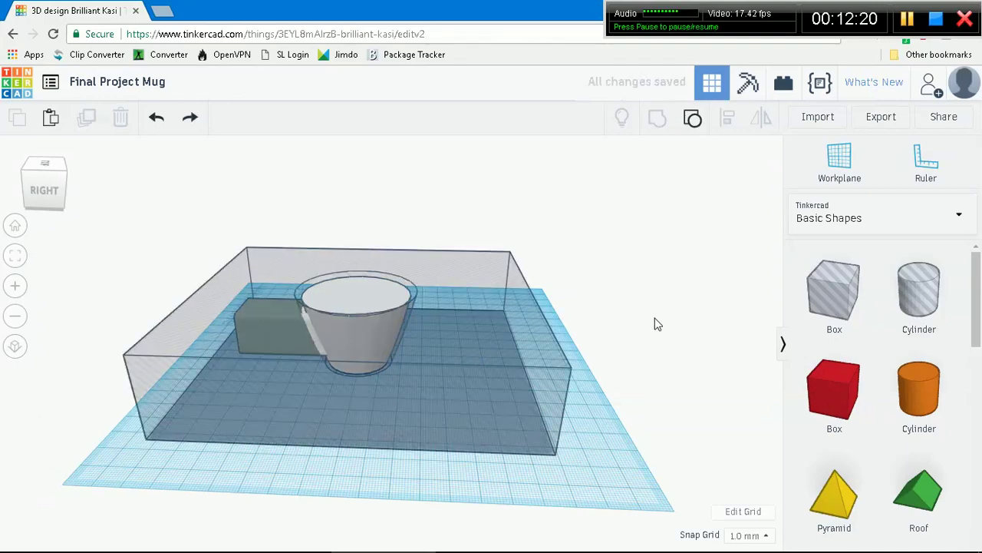
- Duplicate the solid cup in place and scale the copy down uniformly about its centre to a height of 28 mm
right_click_drag(628, 333, 656, 359)
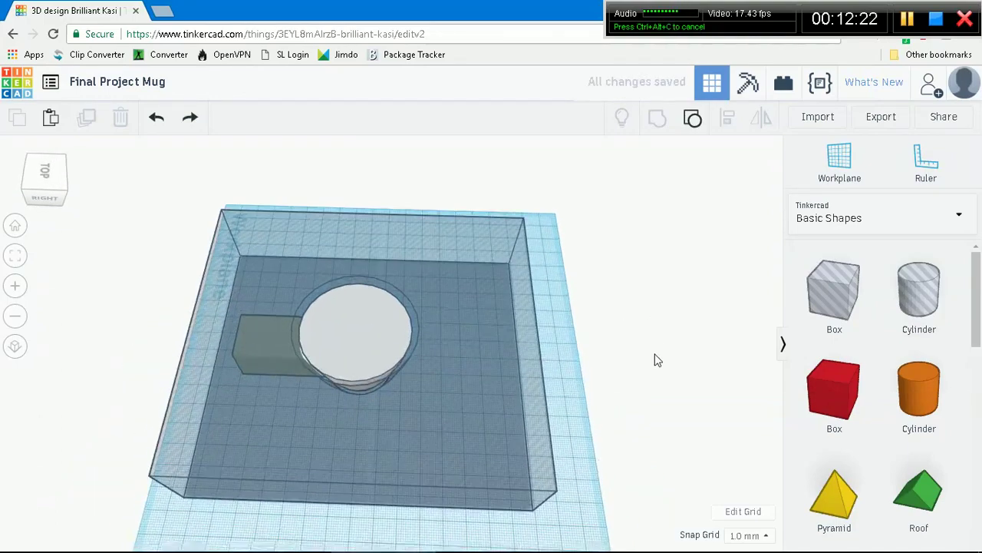
left_click(403, 273)
left_click(367, 342)
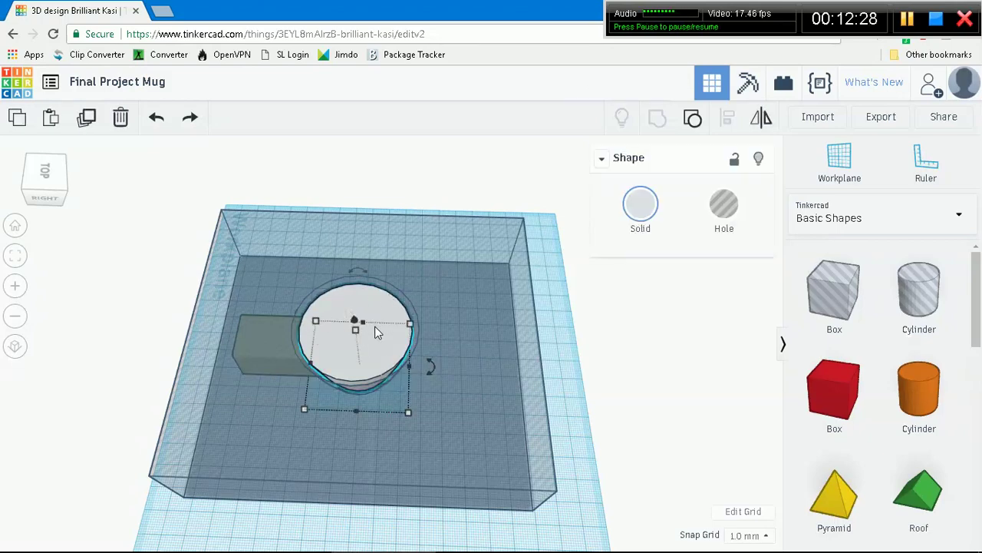
key("ctrl+y")
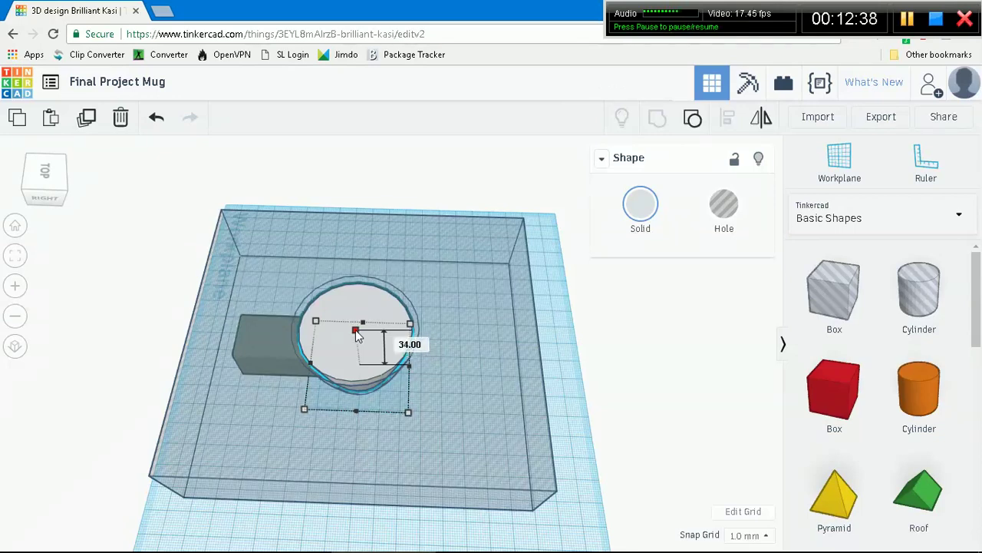
left_click_drag(356, 335, 357, 342)
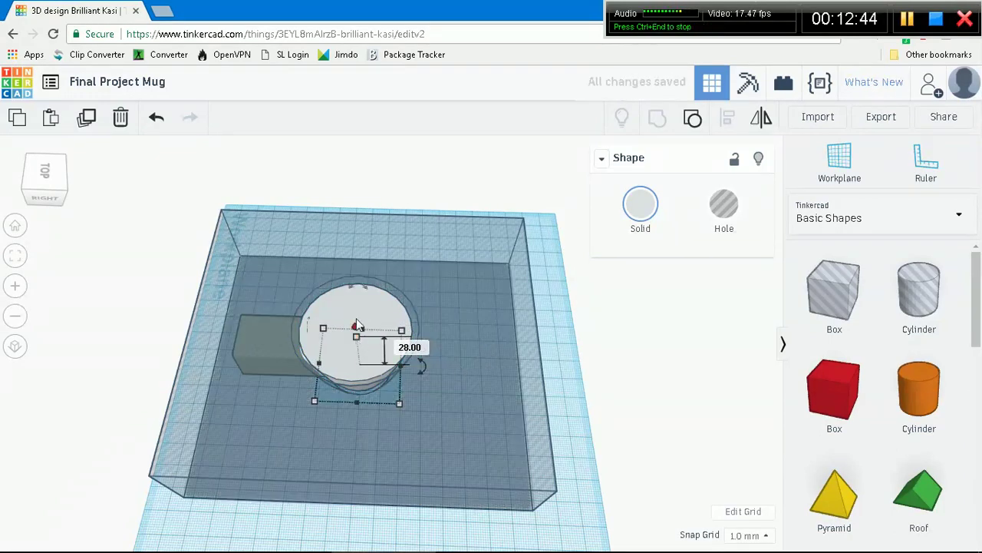
- Increase the smaller cup copy's height to 38 mm and lift it slightly above the workplane
right_click_drag(638, 357, 622, 301)
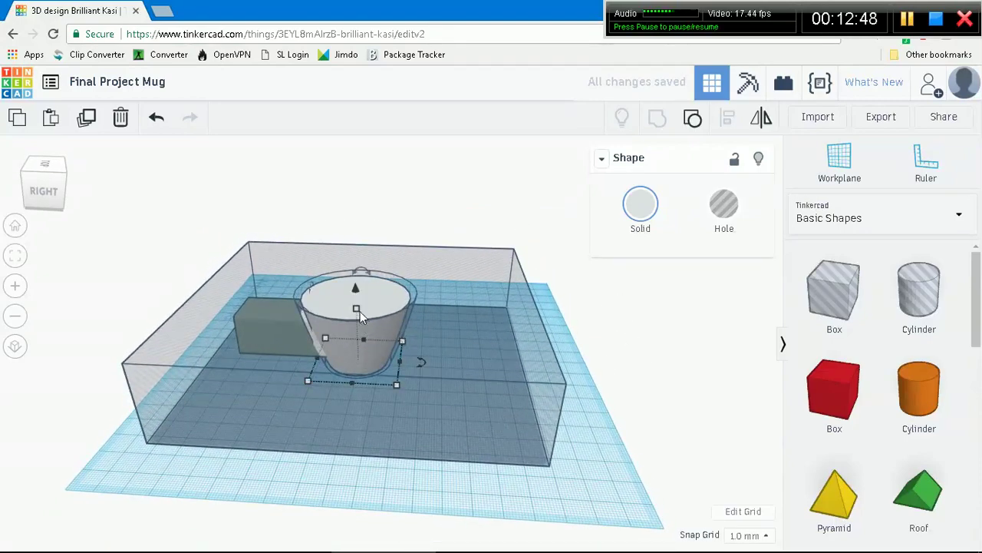
left_click_drag(357, 309, 356, 290)
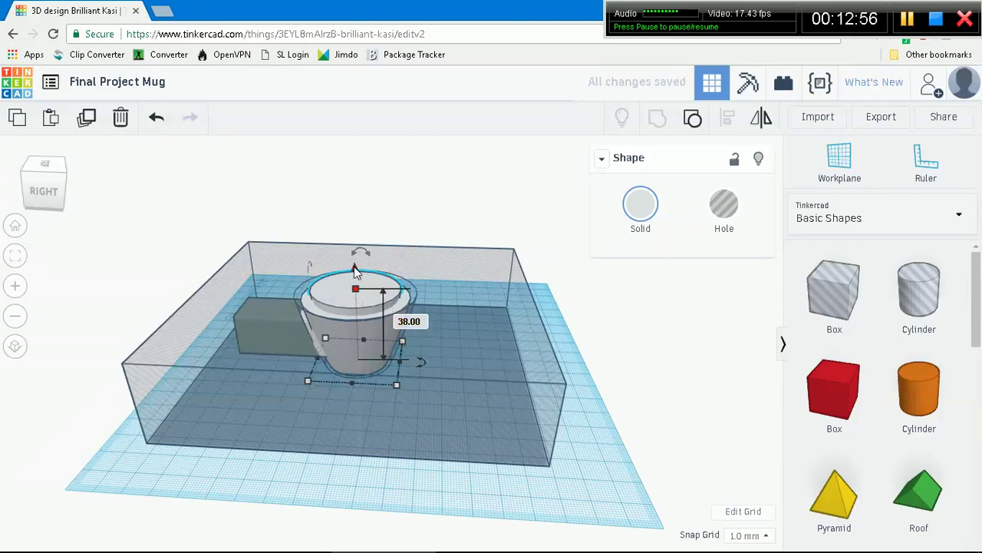
left_click_drag(354, 267, 357, 256)
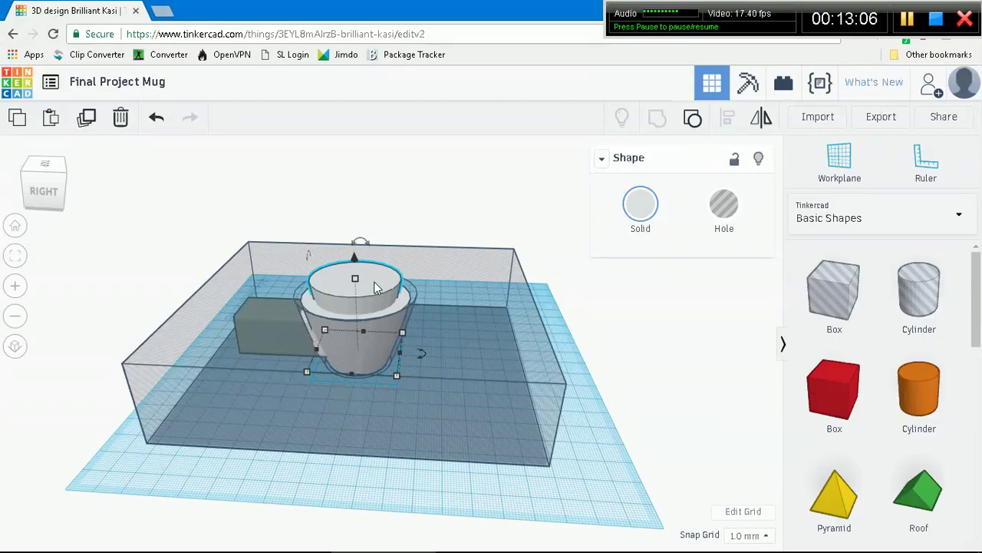
- Turn the inner cup copy into a hole and group all the shapes to hollow out the mug and trim the logo
left_click(724, 204)
right_click_drag(708, 373, 642, 389)
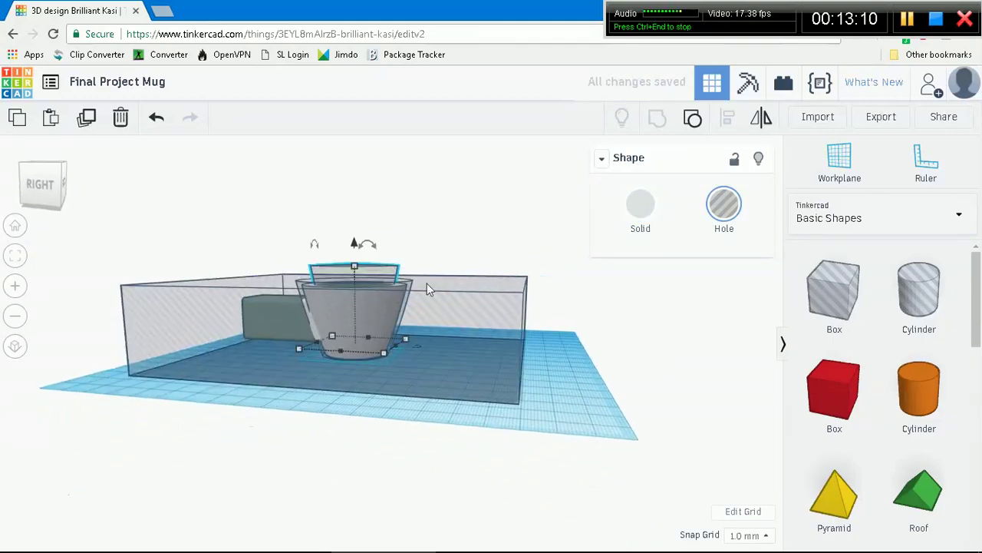
right_click_drag(390, 322, 762, 335)
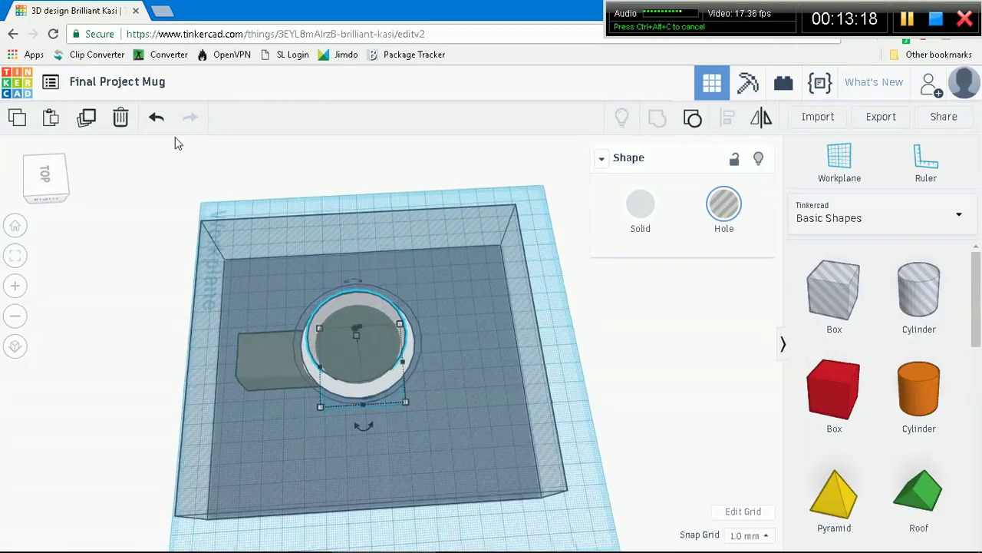
left_click_drag(220, 188, 634, 461)
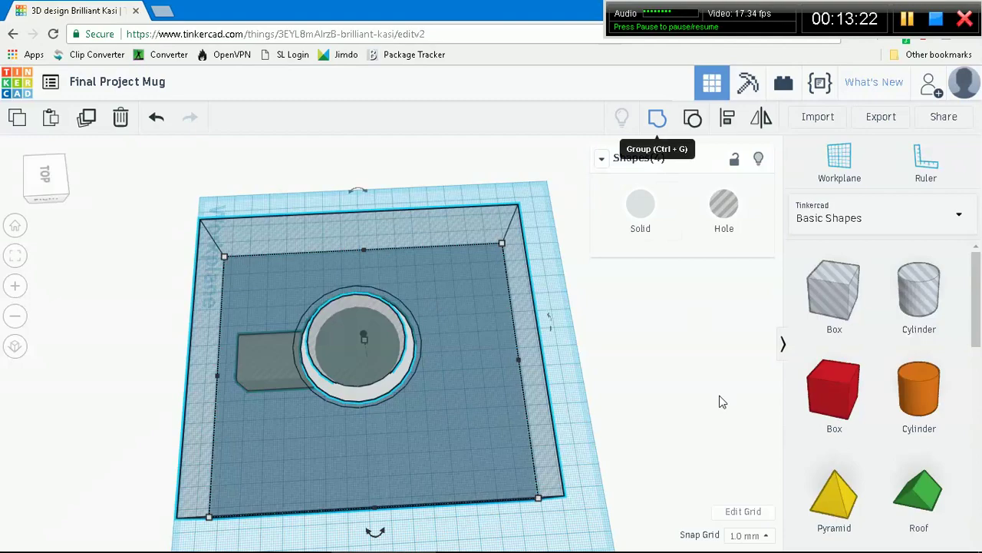
key("ctrl+g")
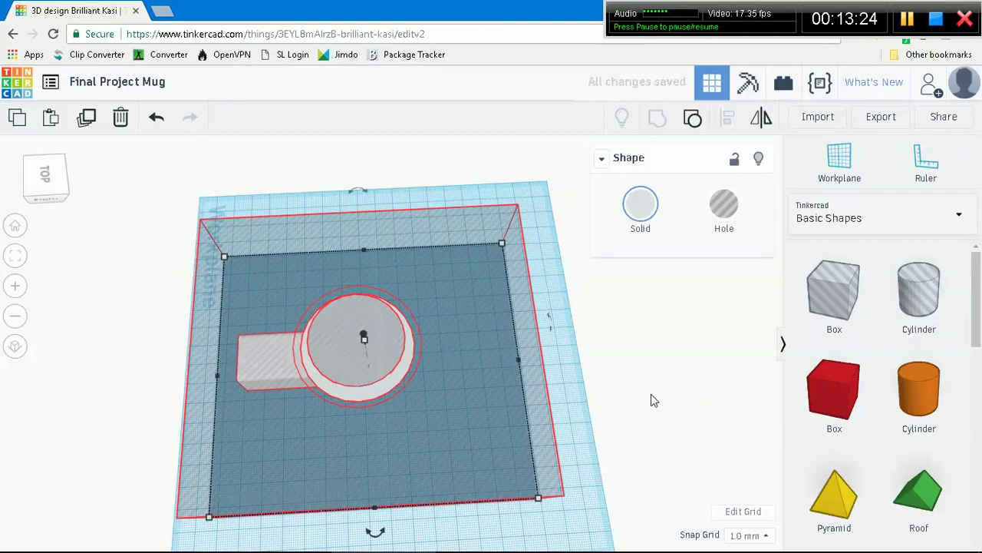
right_click_drag(665, 395, 732, 356)
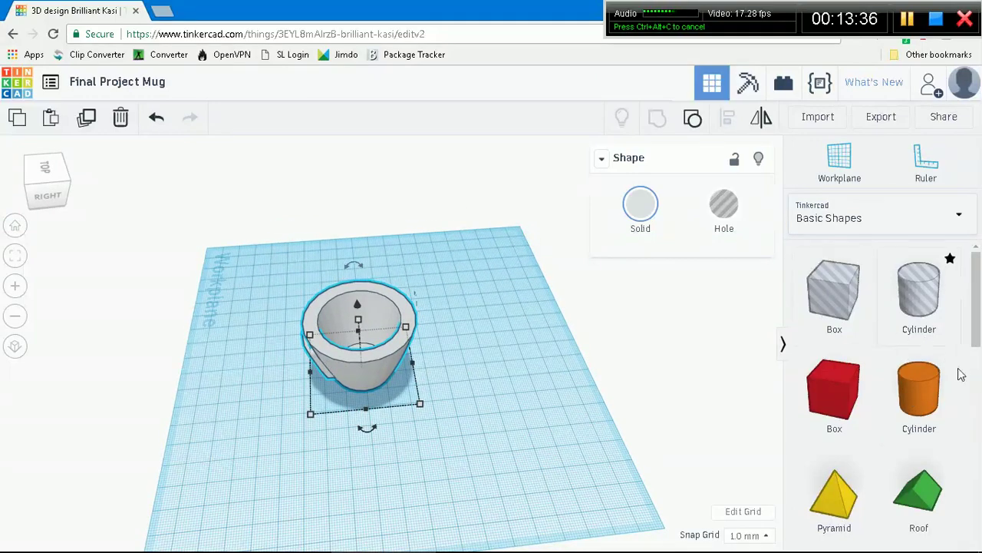
- Add a torus from the basic shapes to the workplane beside the mug
scroll(895, 375, "down", 5)
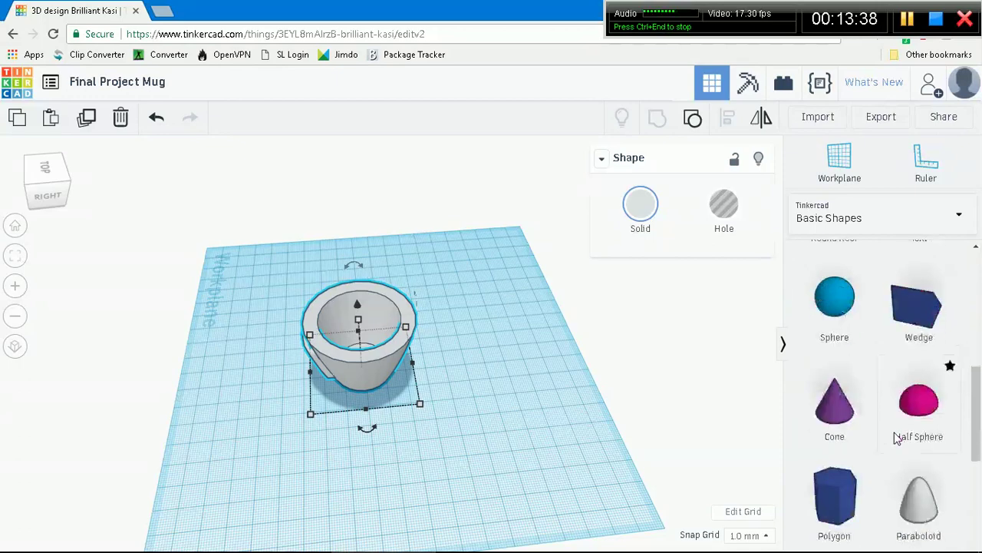
scroll(898, 440, "down", 2)
scroll(839, 457, "down", 2)
left_click_drag(838, 305, 476, 383)
left_click_drag(470, 290, 474, 375)
right_click_drag(628, 465, 529, 375)
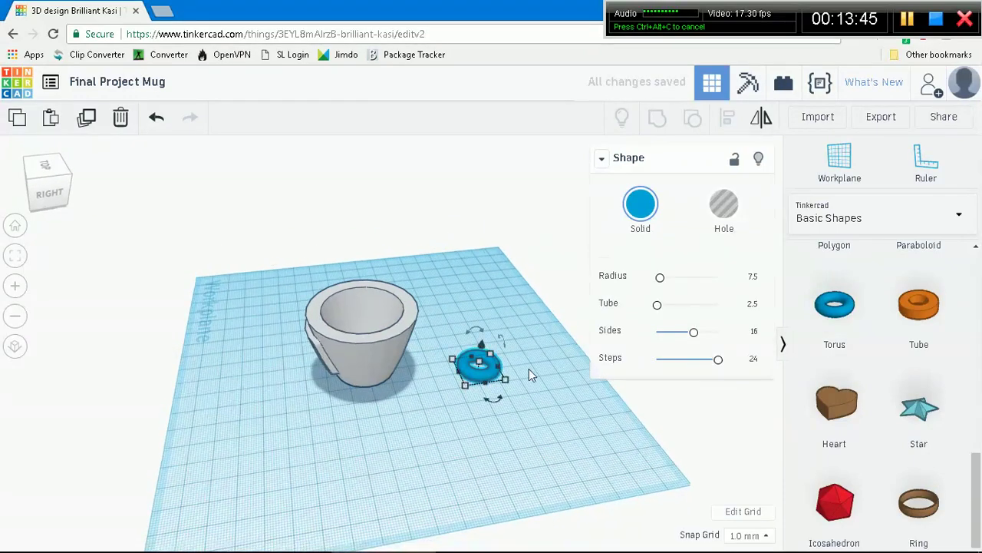
- Rotate the torus 90° so that it stands upright on its edge
left_click(478, 332)
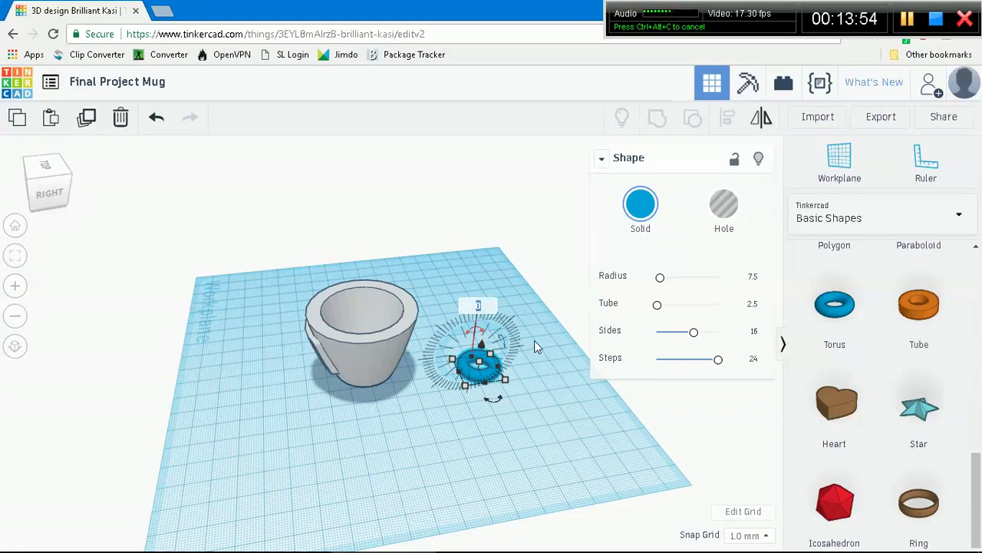
type("90")
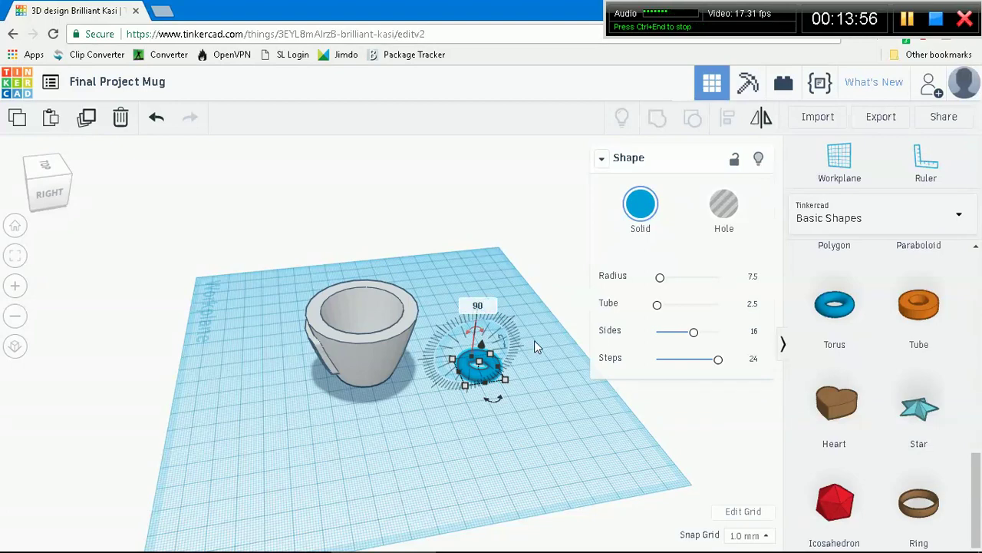
key("Return")
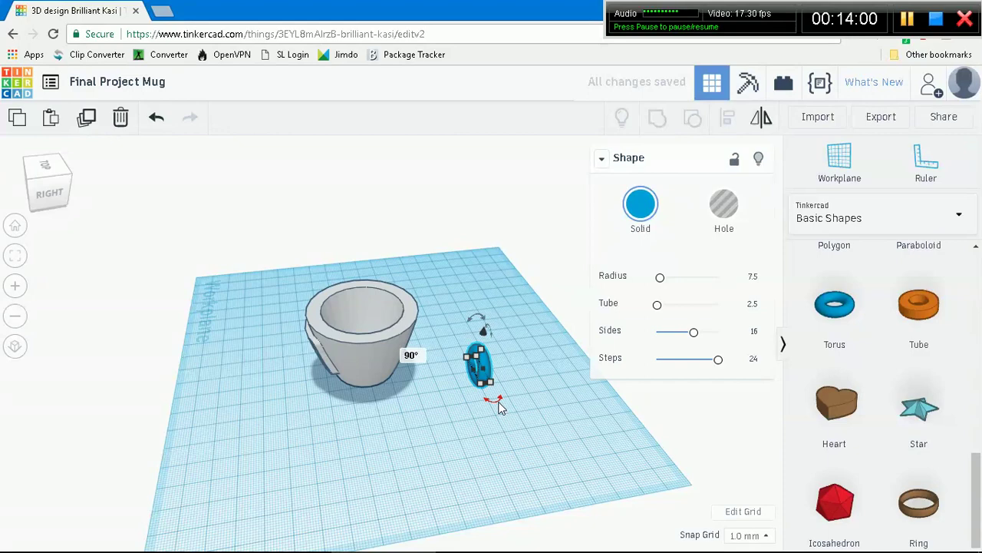
- Raise the upright torus to 8 mm above the workplane
mouse_move(497, 405)
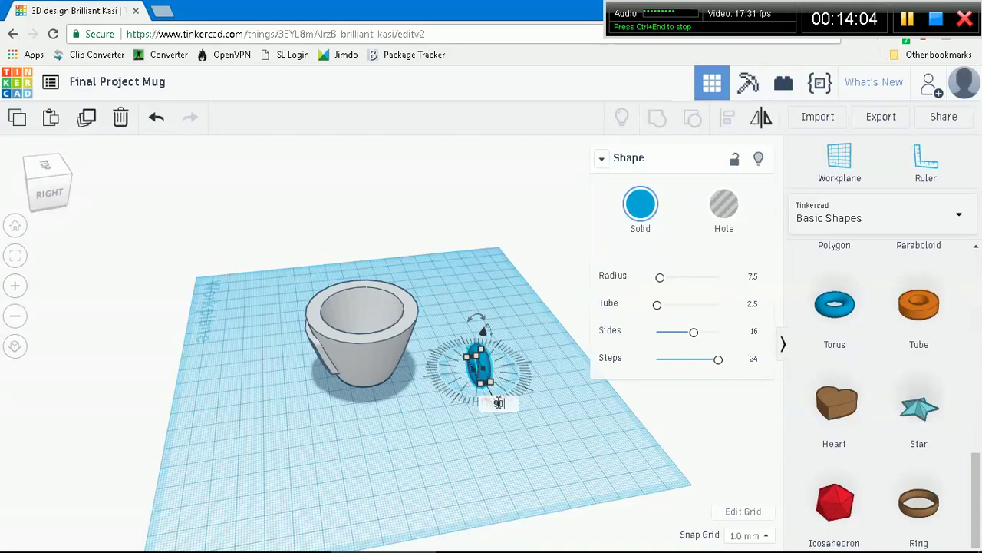
left_click_drag(497, 403, 499, 401)
right_click_drag(573, 401, 549, 411)
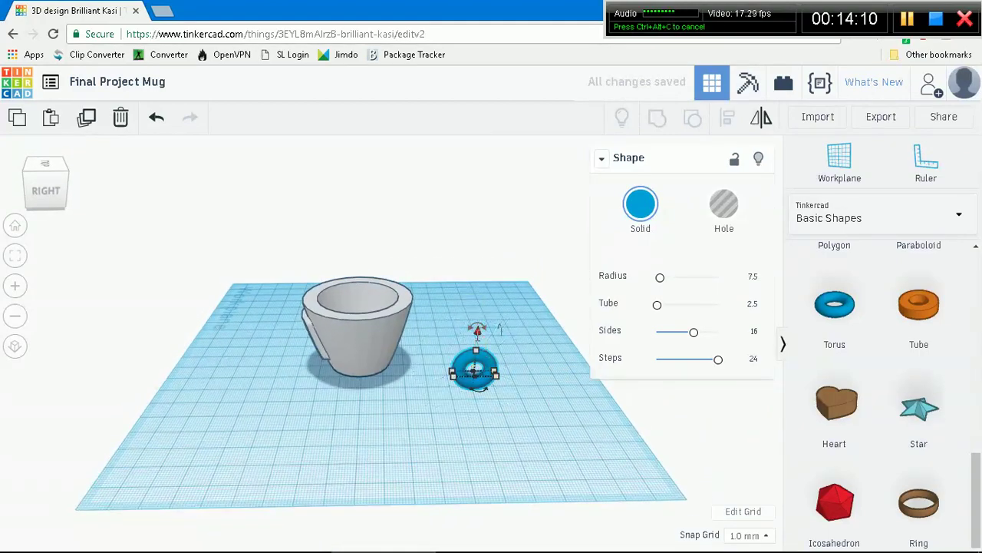
left_click_drag(477, 331, 483, 293)
right_click_drag(555, 491, 550, 462)
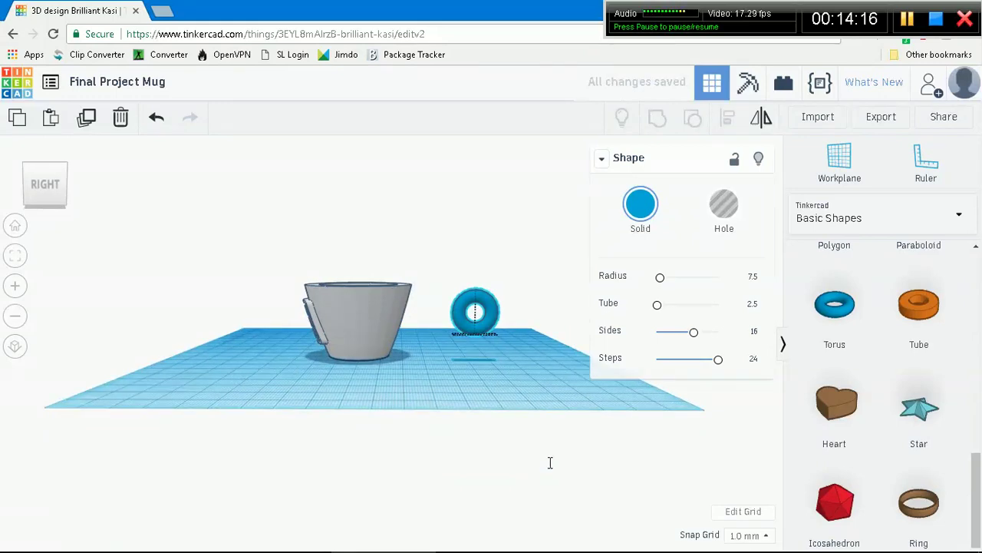
left_click_drag(482, 261, 477, 268)
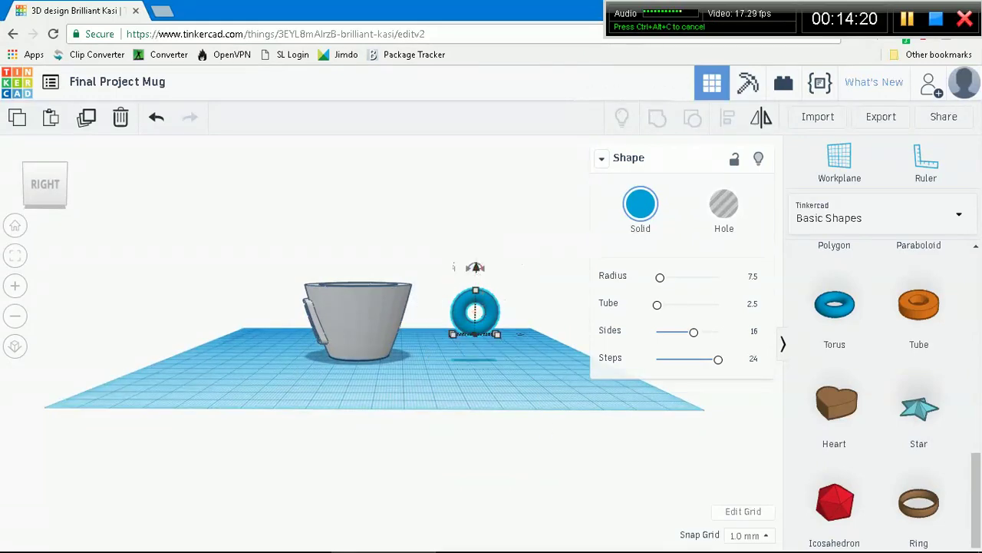
mouse_move(475, 267)
left_mouse_down()
mouse_move(477, 254)
mouse_move(476, 277)
left_mouse_up()
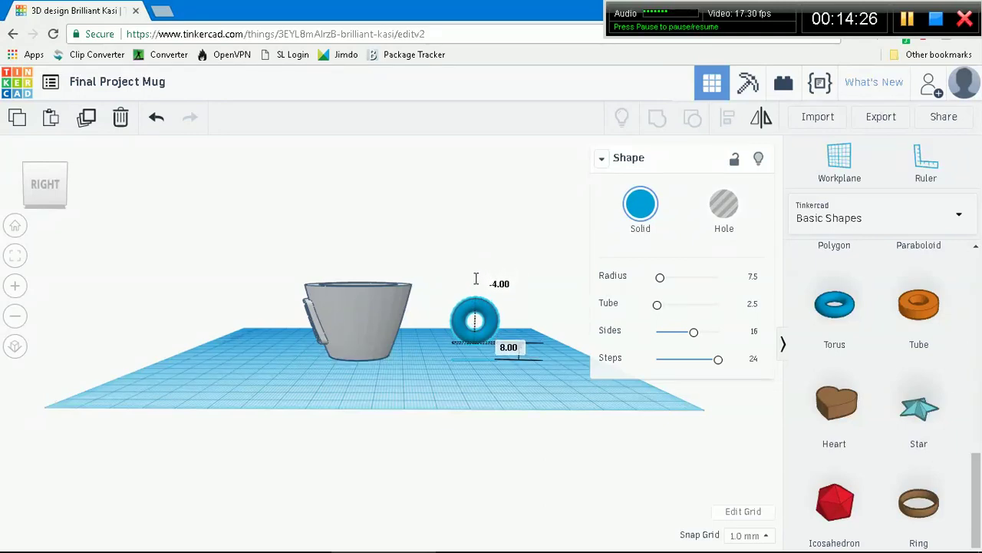
- Nudge the torus across the workplane to line it up with the centre of the mug
right_click_drag(528, 397, 421, 309)
key("Right")
key("Right")
key("Right")
key("Right")
key("Right")
key("Right")
key("Right")
key("Right")
key("Right")
key("Right")
left_click_drag(415, 374, 631, 412)
right_click_drag(458, 378, 680, 392)
- Move the torus into the mug's wall opposite the logo so that only its outer part protrudes as a handle
left_click(490, 328)
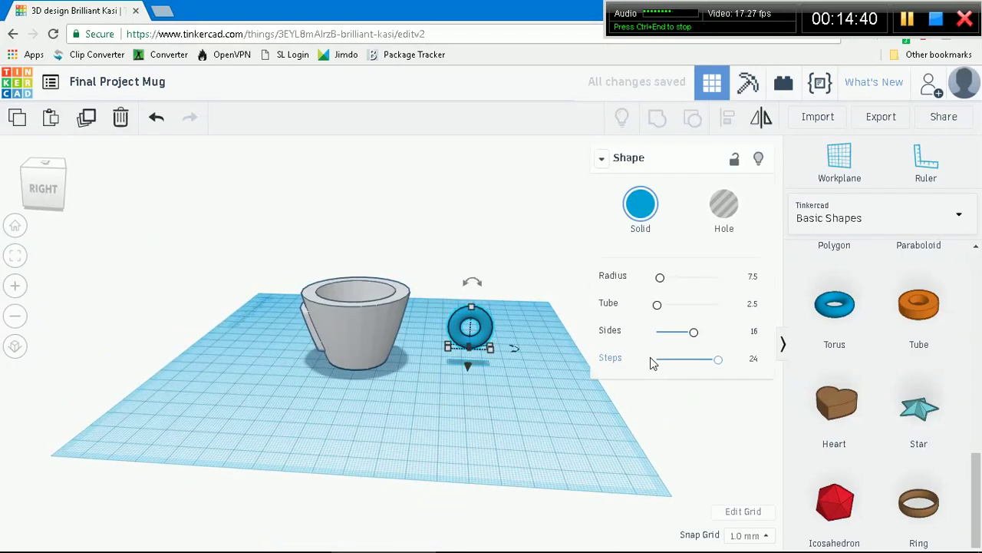
key("Left")
key("Left")
key("Left")
key("Left")
key("Left")
key("Left")
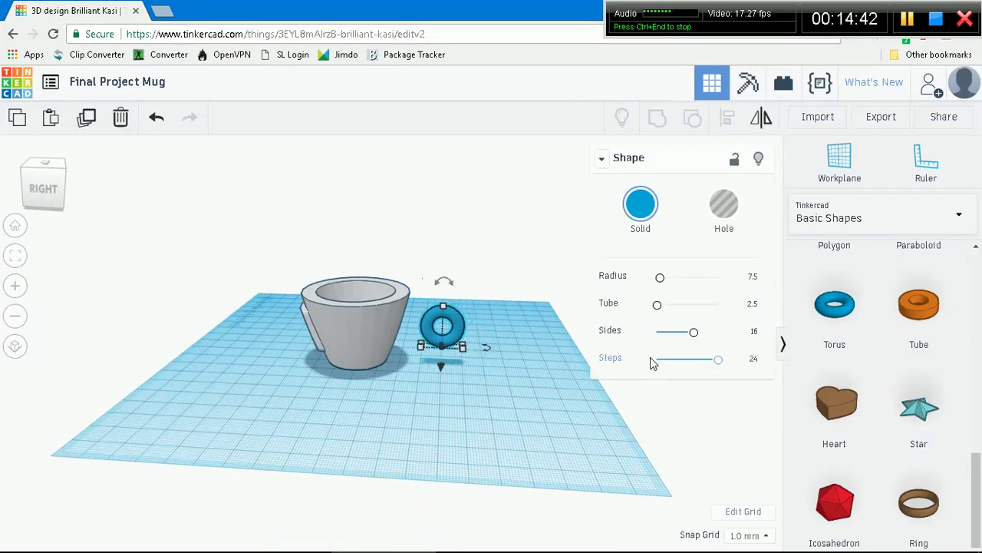
key("Left")
key("Left")
key("Left")
key("Left")
key("Left")
key("Left")
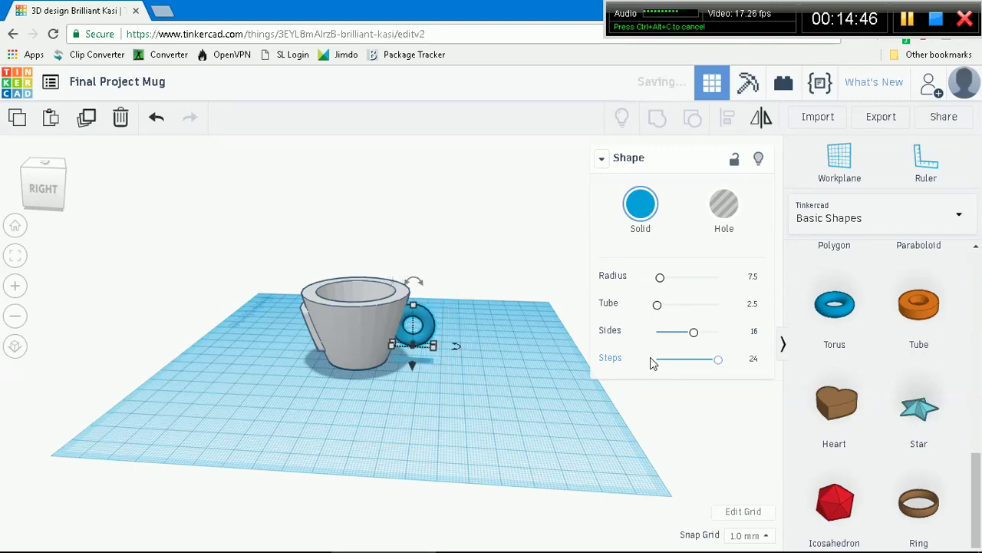
key("Left")
key("Left")
key("Left")
key("Left")
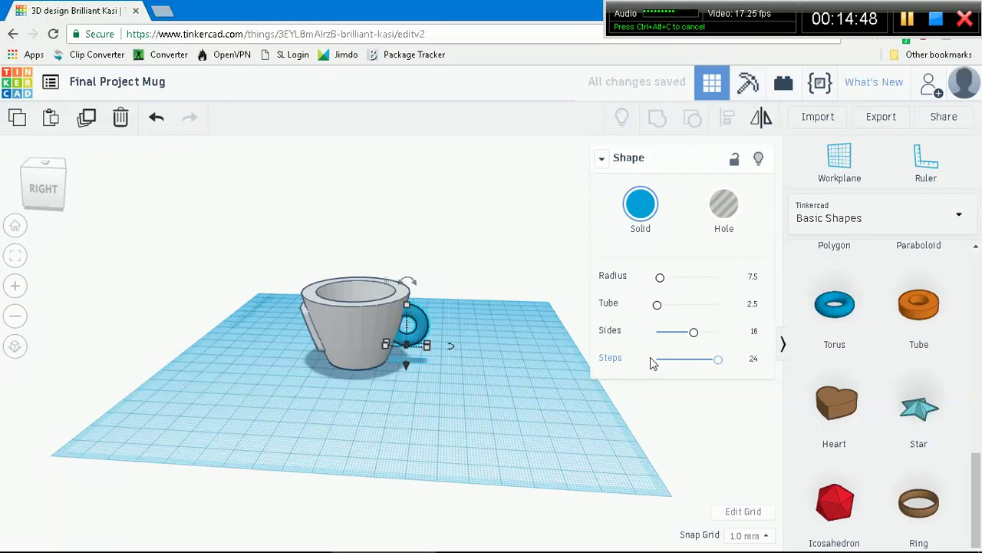
key("Left")
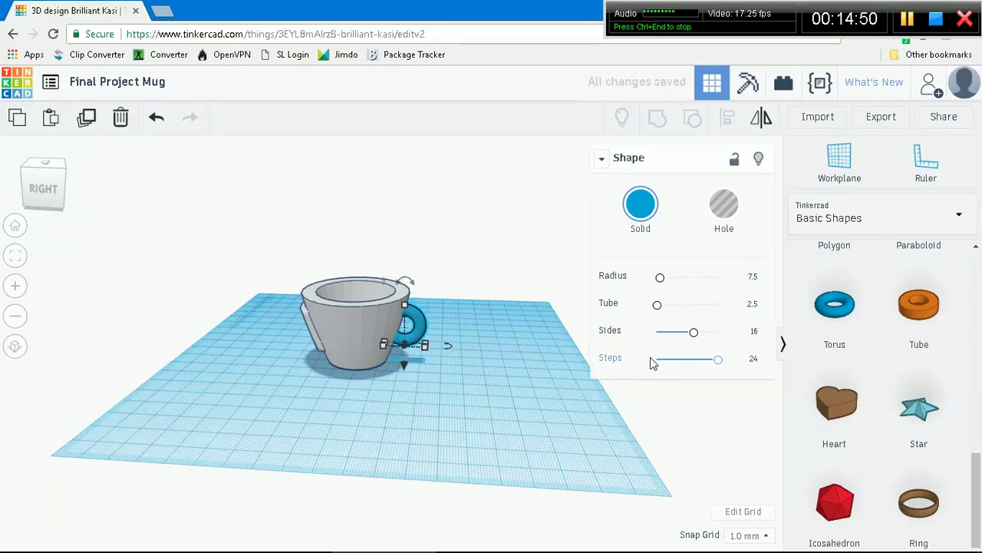
- Check with the Align tool whether the torus is centred on the mug
right_click_drag(509, 236, 471, 277)
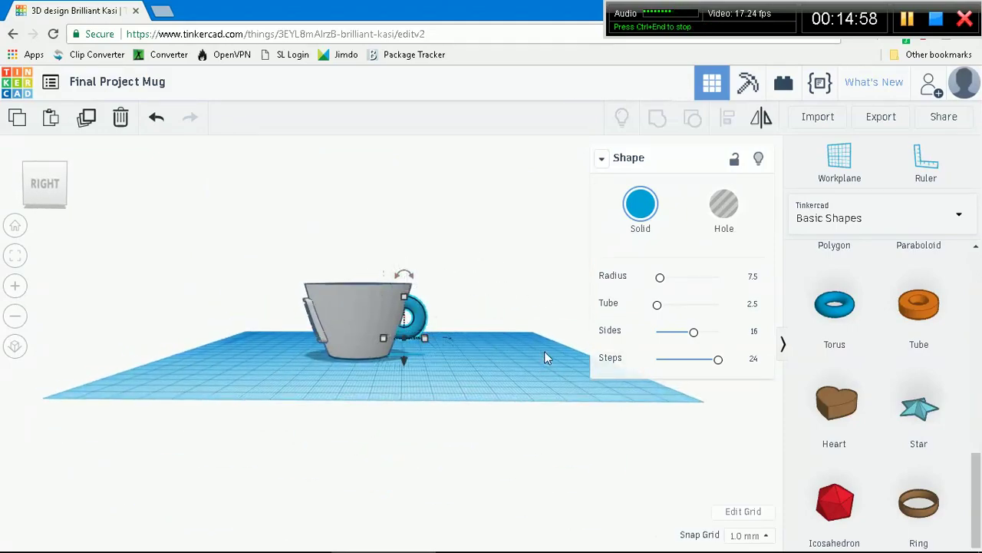
right_click_drag(542, 348, 406, 467)
left_click_drag(304, 238, 422, 421)
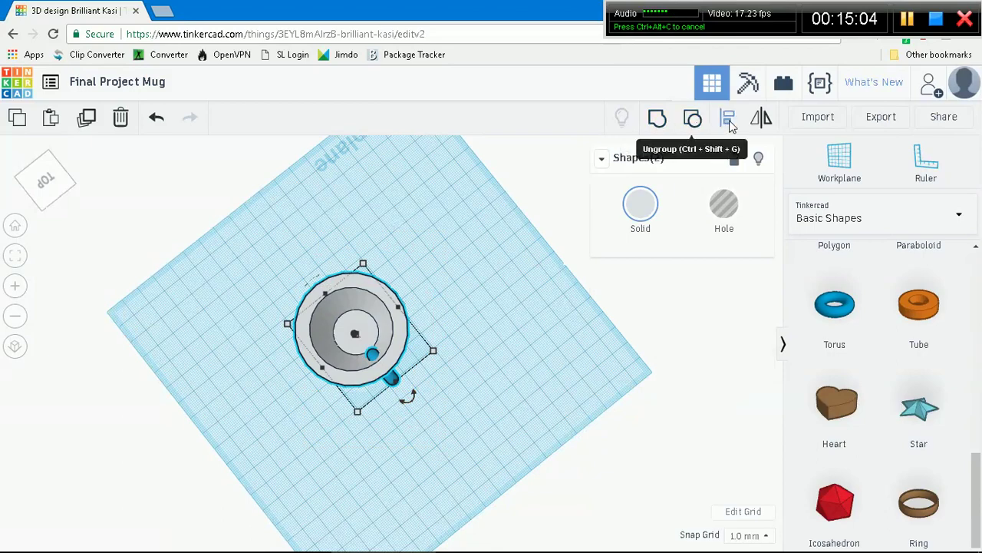
left_click(729, 119)
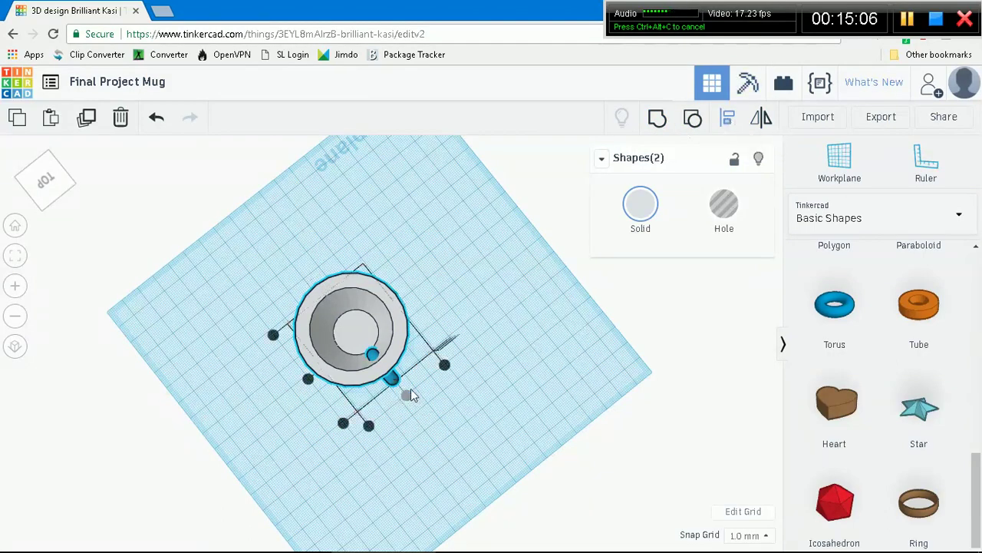
left_click(554, 339)
left_click_drag(241, 208, 644, 418)
left_click(728, 123)
right_click_drag(521, 422, 546, 430)
left_click(582, 369)
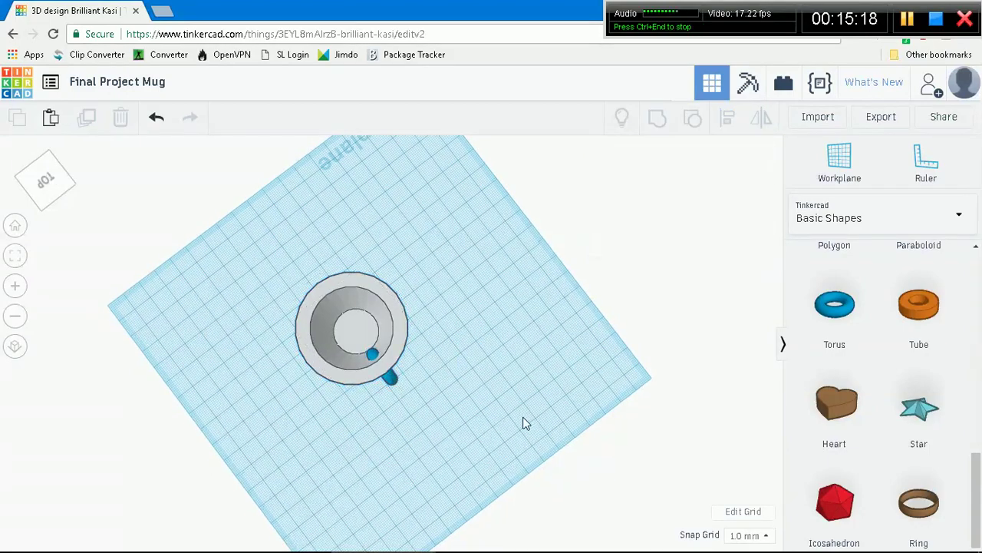
- Ungroup the mug into its separate solid and hole shapes
right_click_drag(463, 412, 607, 385)
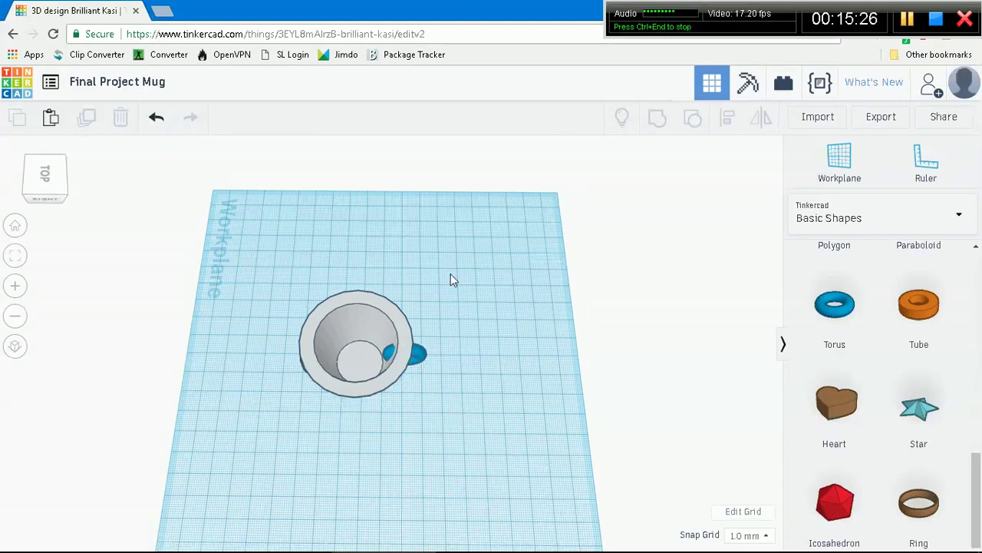
left_click(372, 345)
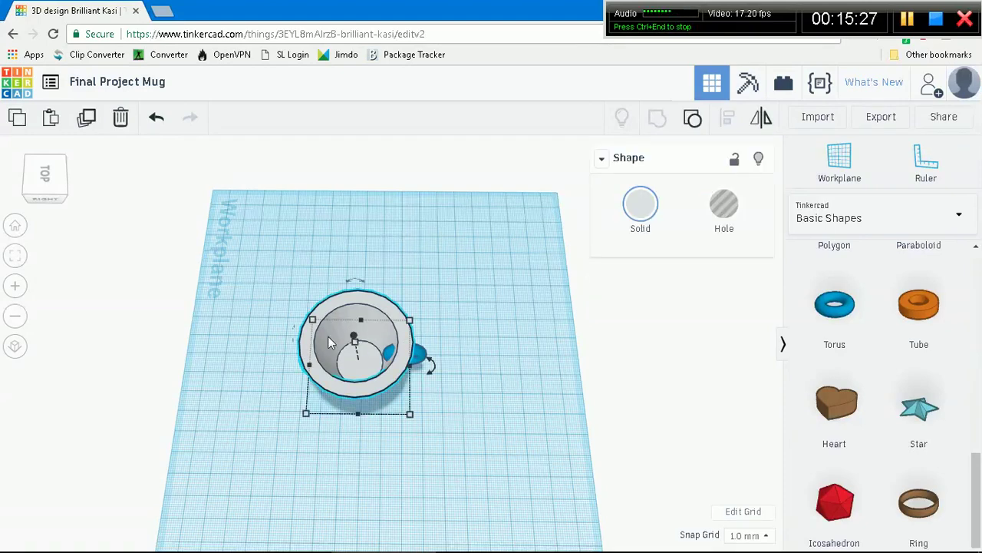
left_click(692, 119)
left_click(636, 333)
mouse_move(634, 379)
right_mouse_down()
mouse_move(645, 347)
mouse_move(655, 417)
mouse_move(667, 347)
mouse_move(626, 370)
right_mouse_up()
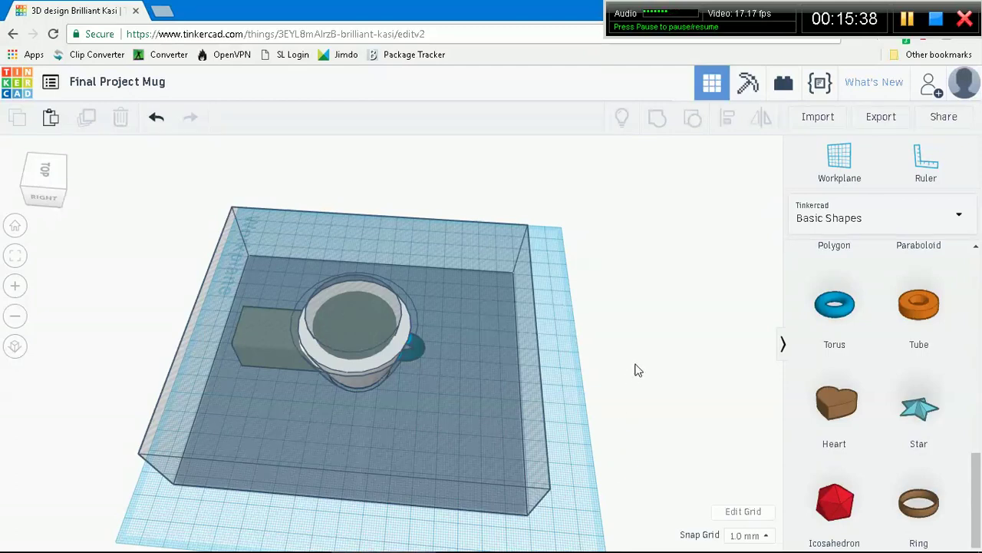
key("ctrl+z")
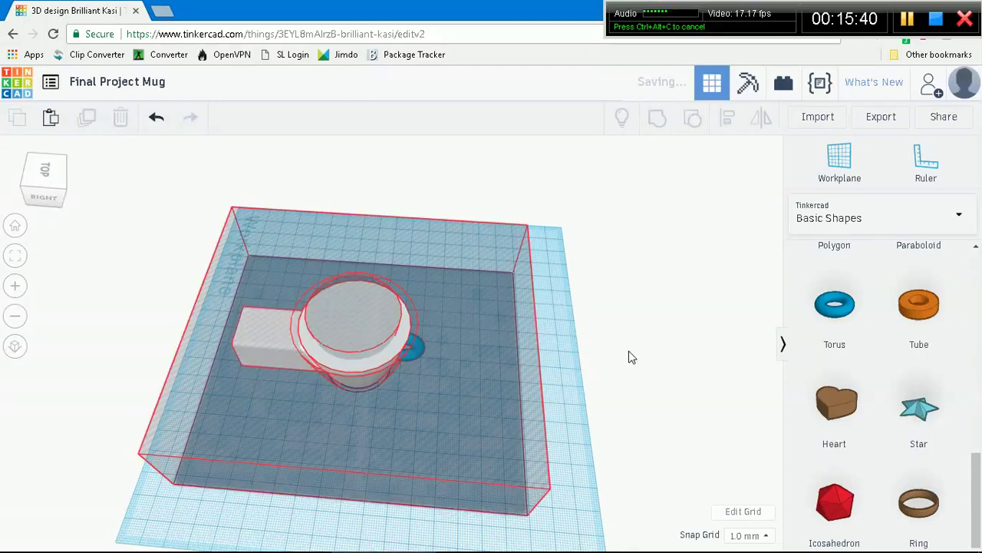
key("ctrl+y")
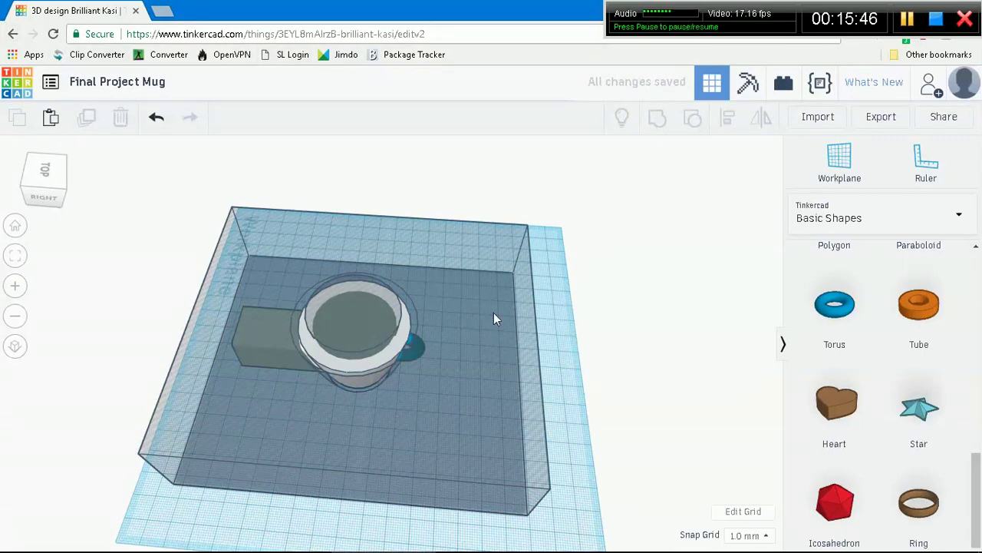
right_click_drag(487, 307, 394, 375)
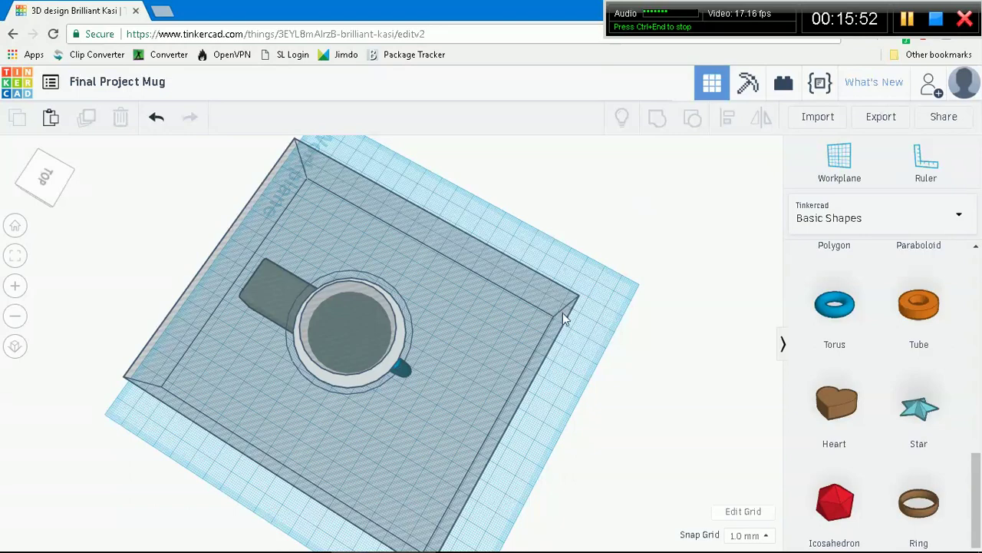
- Move the torus out of the mug and past the edge of the large box-shaped hole
left_click(402, 370)
key("Right")
key("Right")
key("Right")
key("Right")
key("Right")
key("Right")
key("Right")
key("Right")
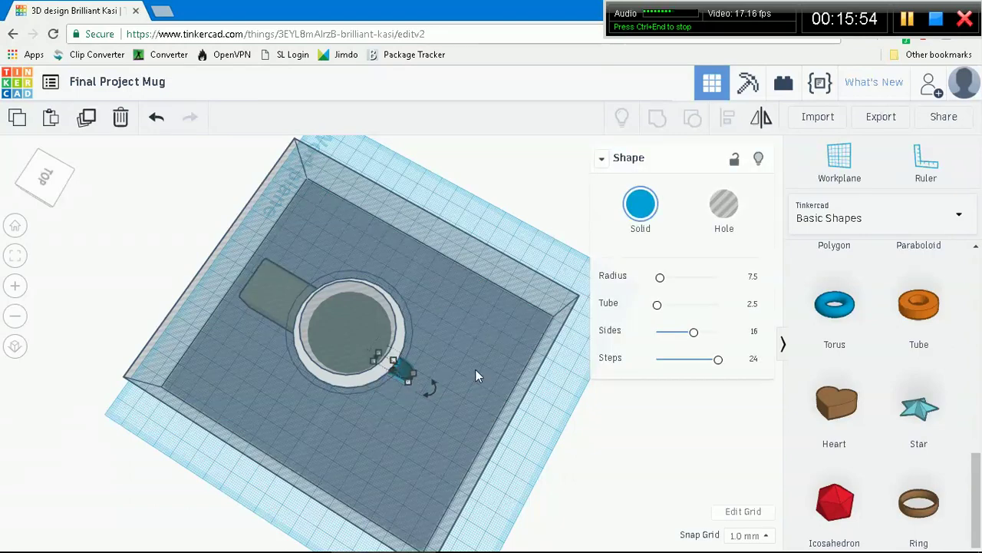
key("Right")
key("Right")
key("Right")
key("Right")
key("Right")
key("Right")
key("Right")
key("Right")
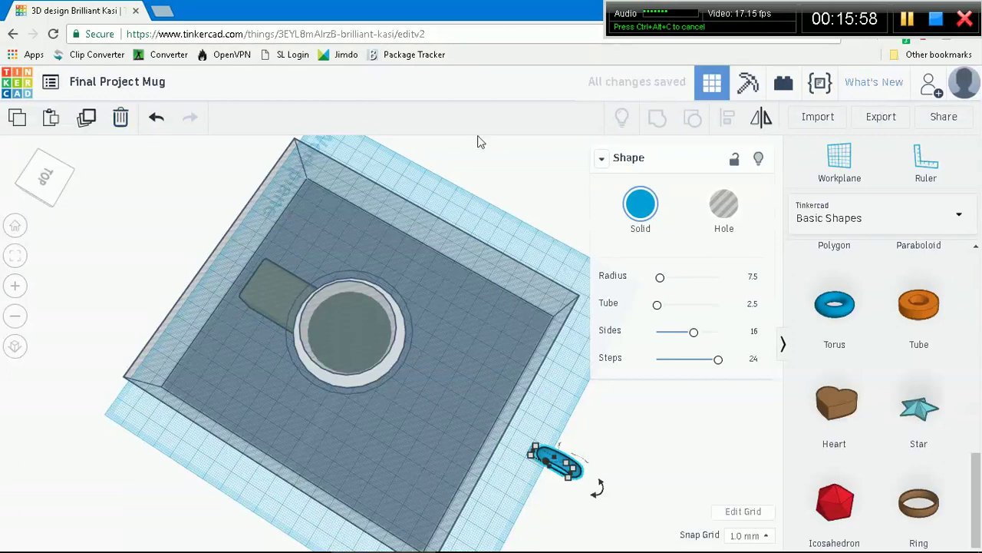
- Group the mug's solid and hole shapes again, leaving the torus out of the group
left_click_drag(214, 151, 466, 491)
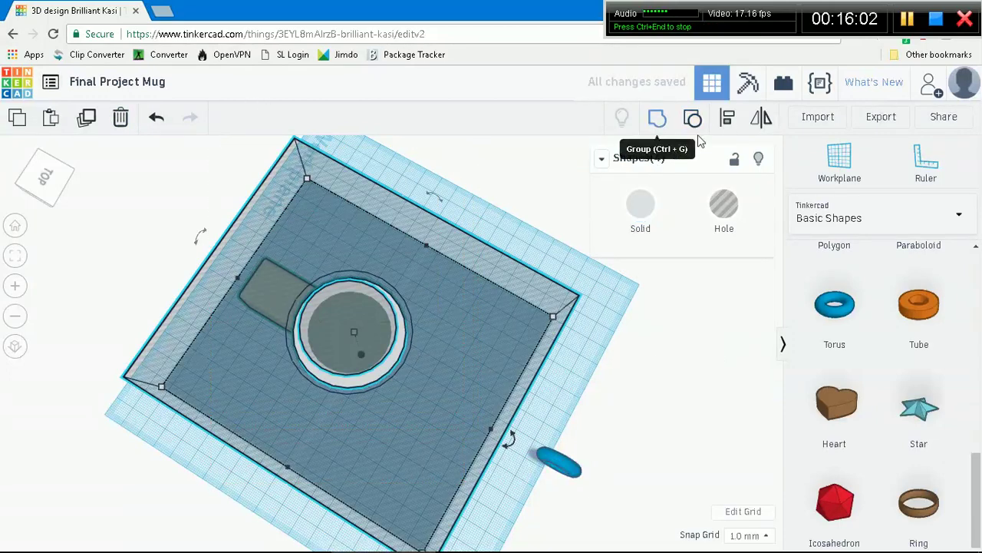
left_click(539, 363)
key("Delete")
left_click(342, 330)
right_click_drag(568, 368, 596, 338)
- Move the torus back towards the mug until its inner part passes through the wall
left_click(581, 344)
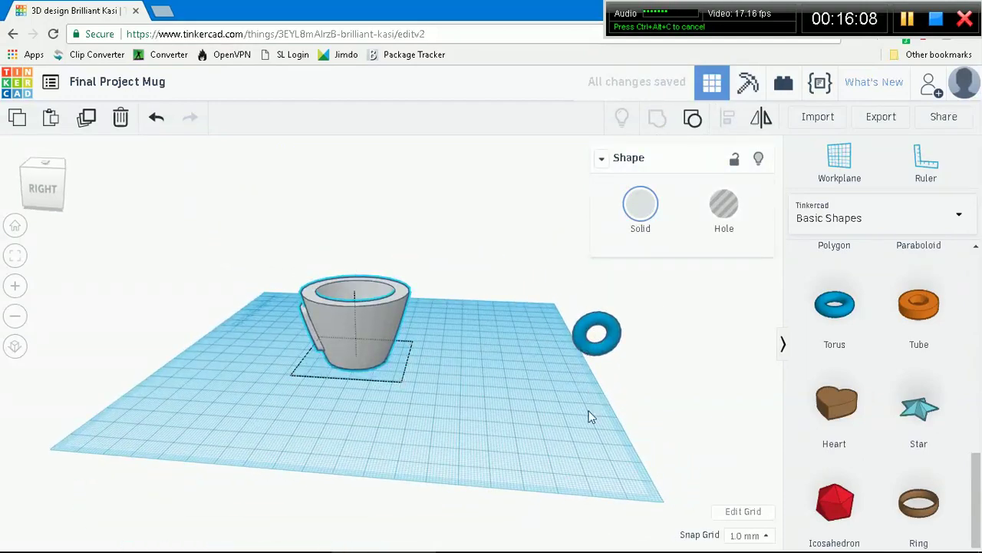
key("Left")
key("Left")
key("Left")
key("Left")
key("Left")
key("Left")
key("Left")
key("Left")
key("Left")
key("Left")
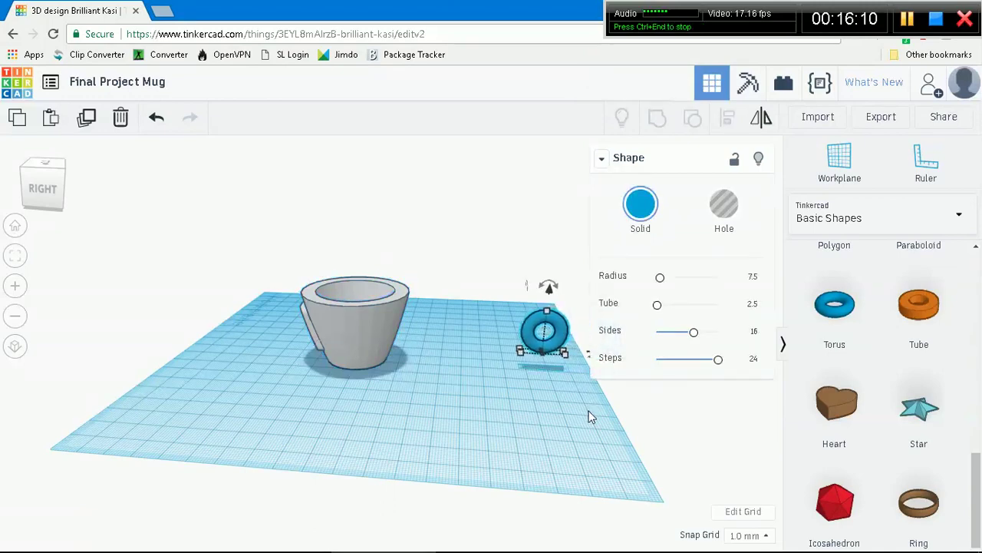
key("Left")
key("Left")
key("Left")
key("Left")
key("Left")
key("Left")
key("Left")
key("Left")
key("Left")
key("Left")
key("Left")
key("Left")
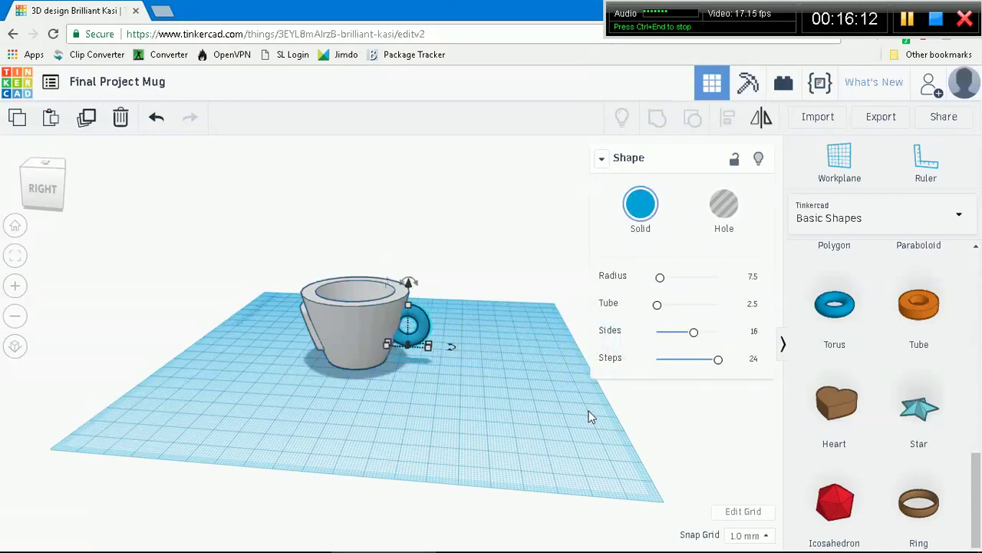
key("Right")
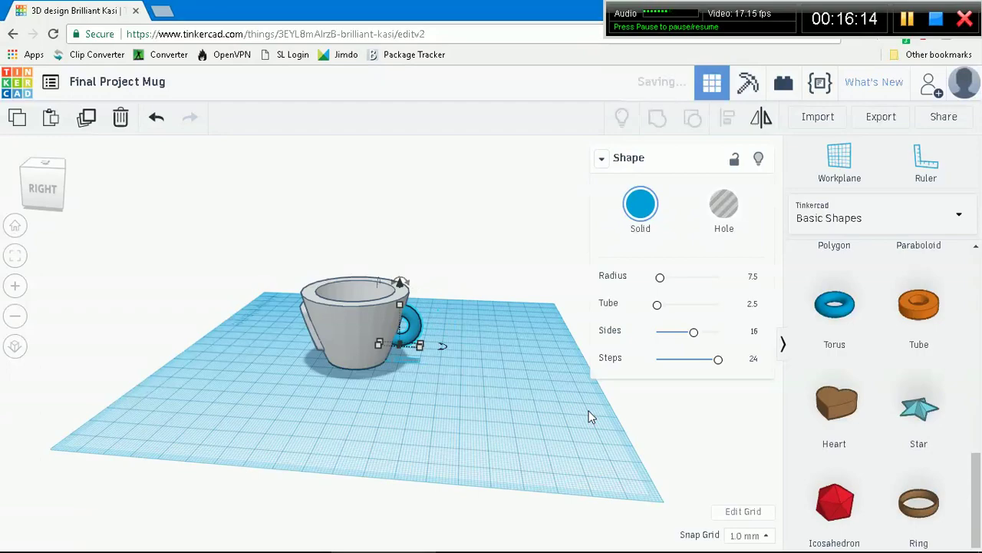
right_click_drag(499, 342, 335, 380)
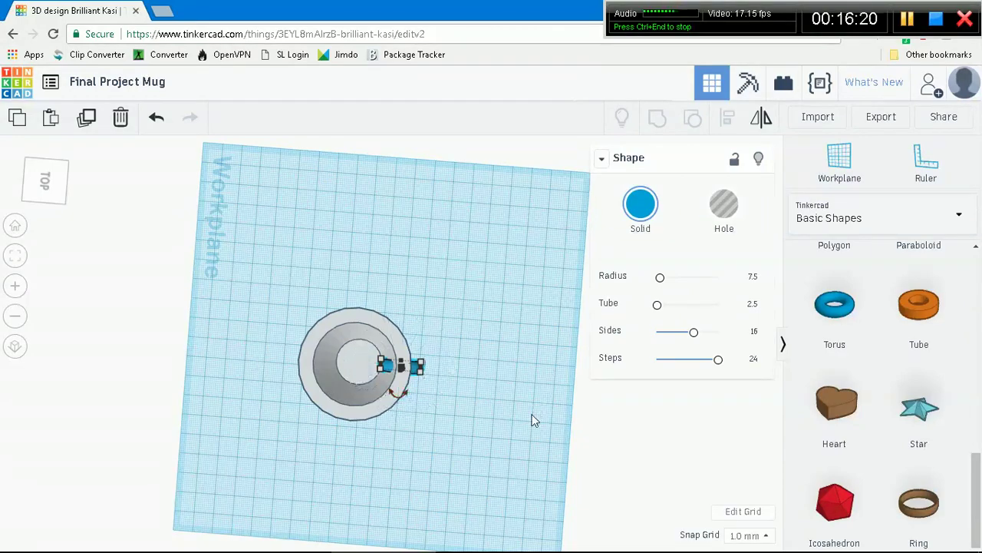
right_click_drag(535, 420, 541, 336)
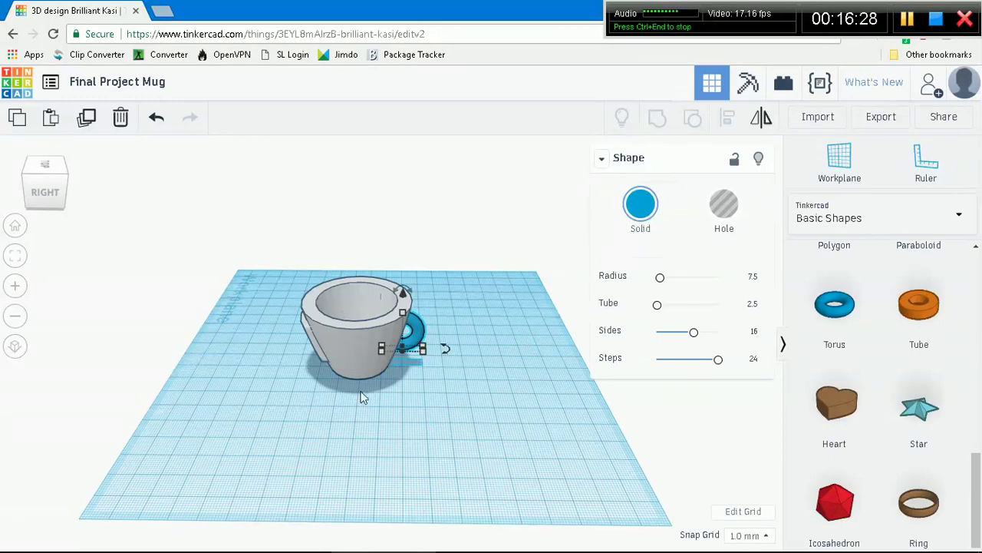
- Ungroup the mug again and examine how the torus sits relative to the inner cup hole and the large box hole
left_click(348, 279)
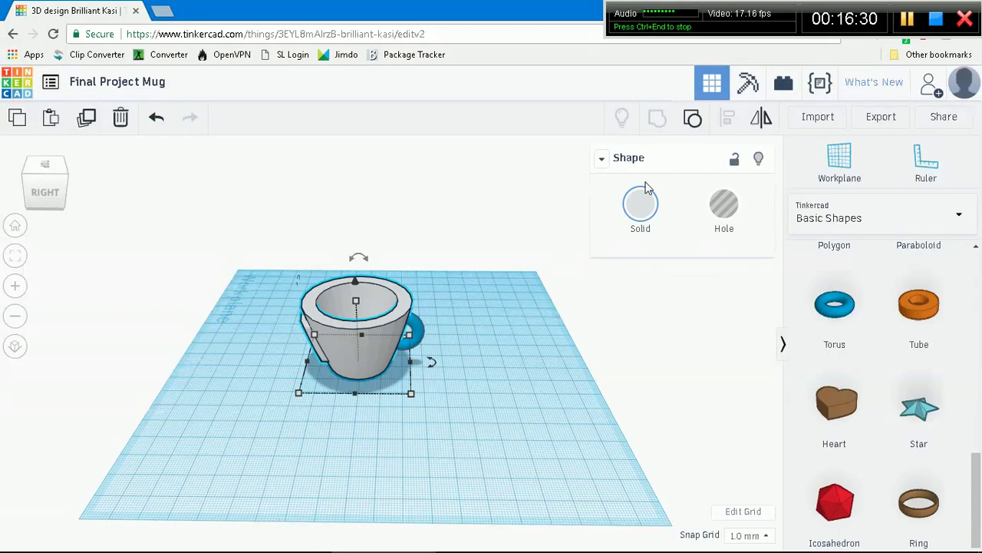
left_click(693, 118)
right_click_drag(611, 268, 552, 326)
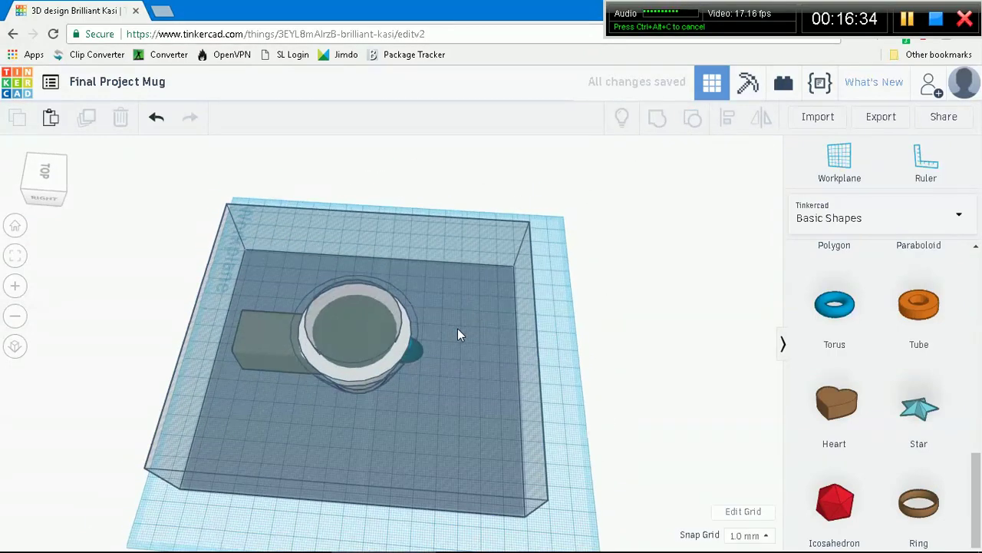
right_click_drag(683, 344, 423, 355)
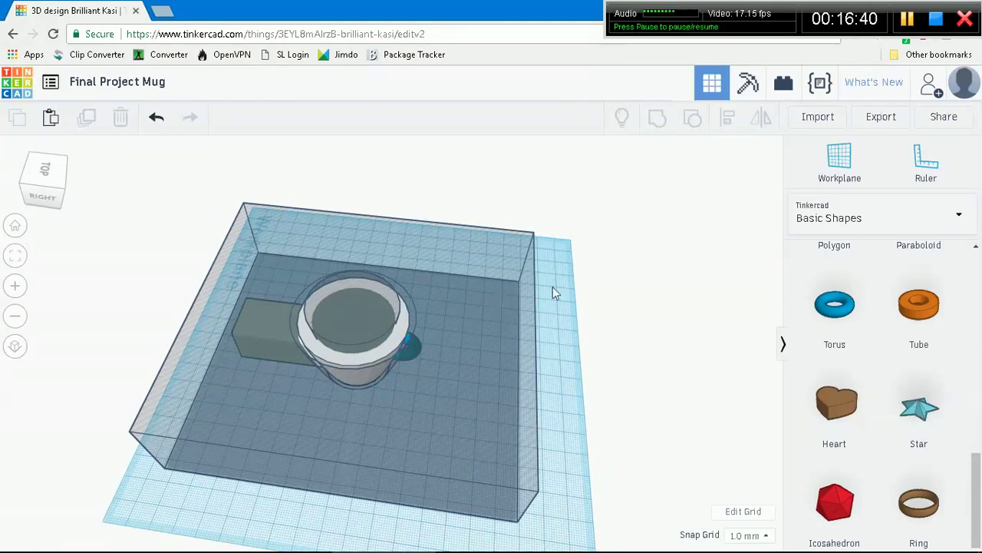
right_click_drag(632, 333, 700, 203)
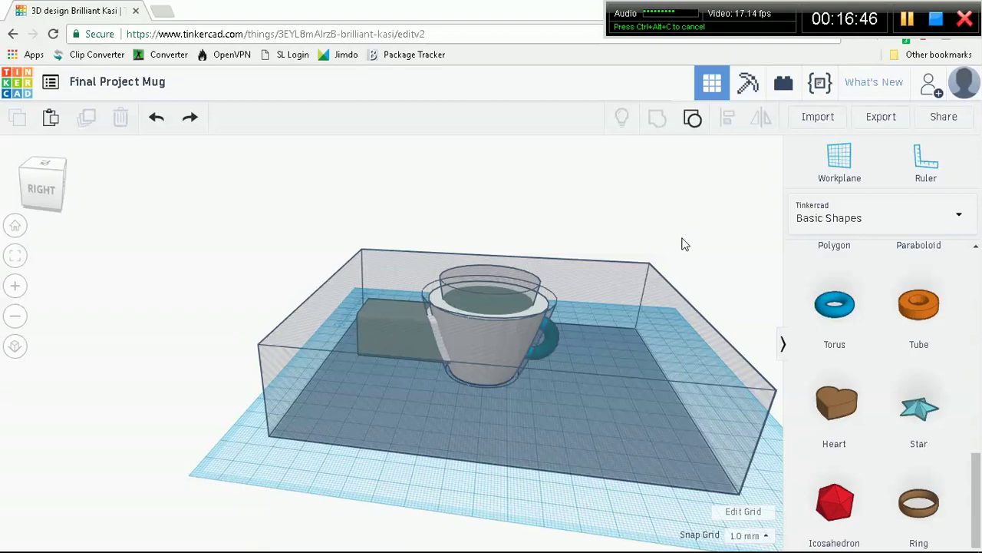
right_click_drag(684, 246, 656, 242)
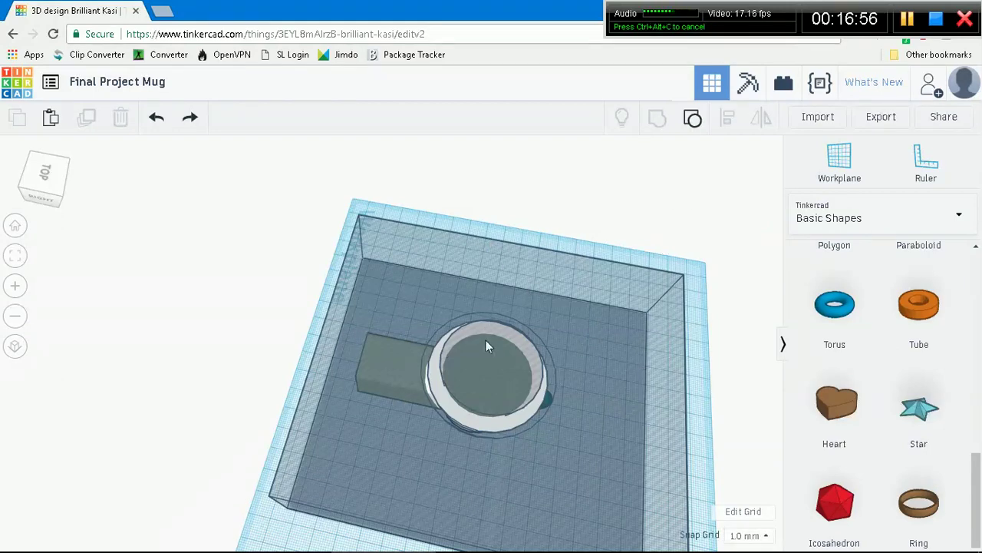
right_click_drag(584, 331, 660, 405)
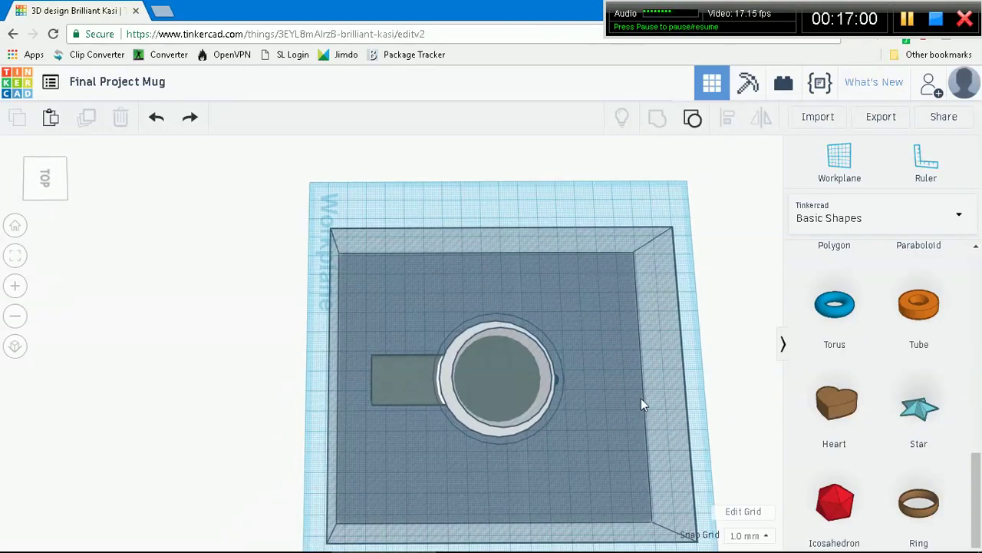
- Try to group the inner cup hole, mug body, logo and large box hole in one operation, leaving the torus out
left_click(502, 368)
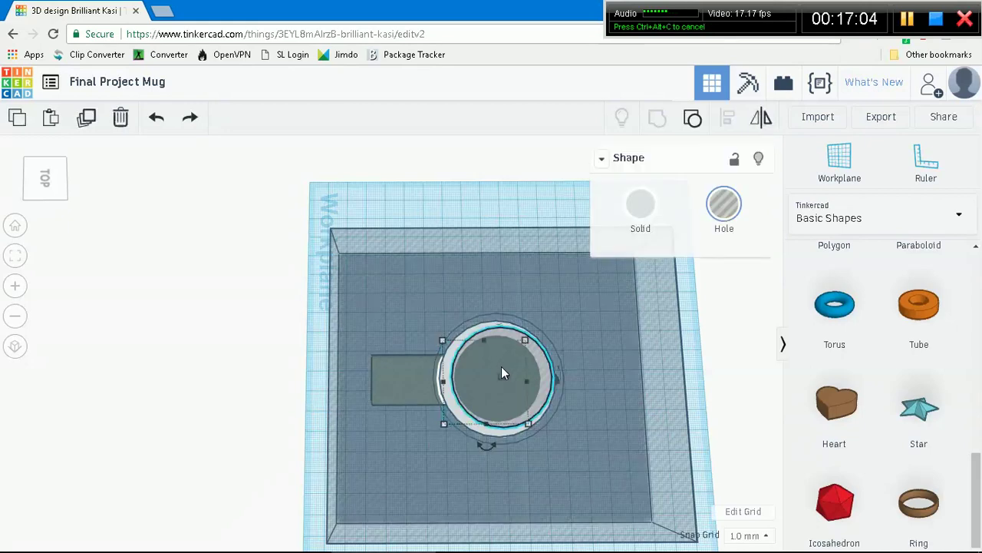
left_click_drag(499, 439, 494, 432)
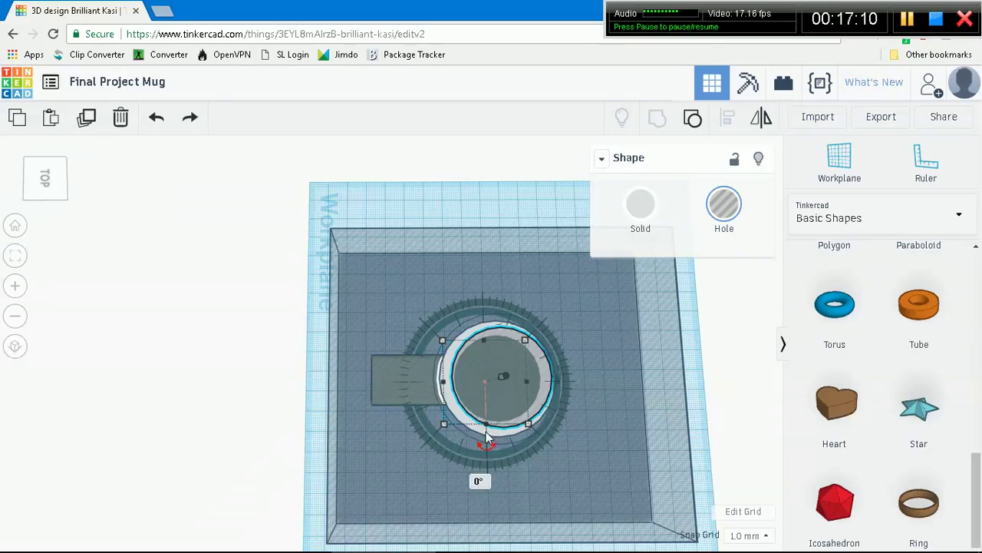
left_click(479, 440, "shift")
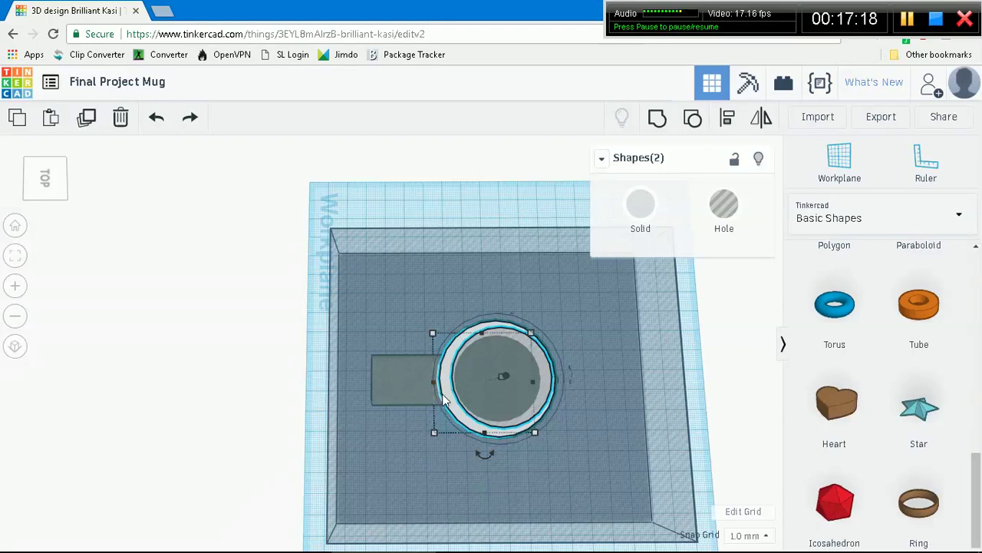
middle_click_drag(623, 368, 767, 378)
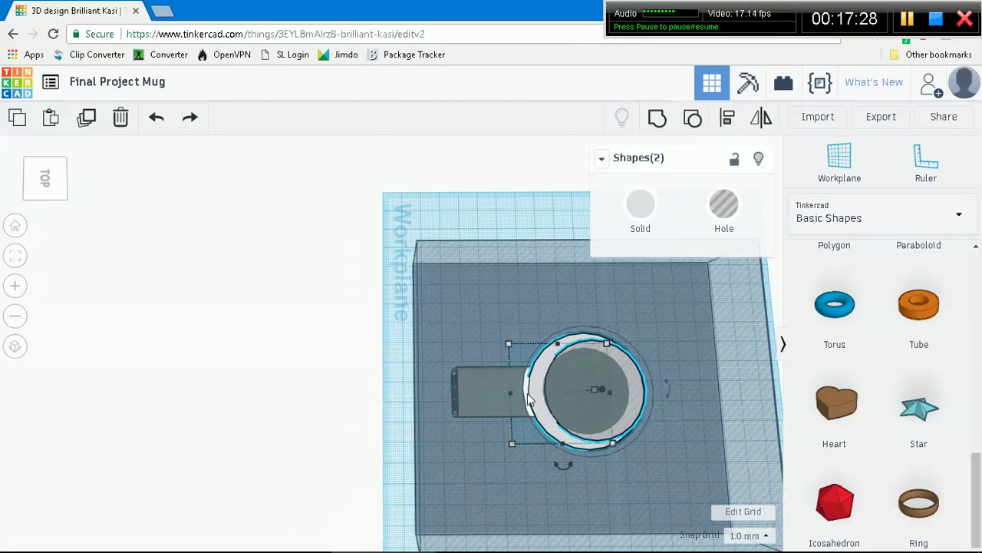
left_click(528, 396, "shift")
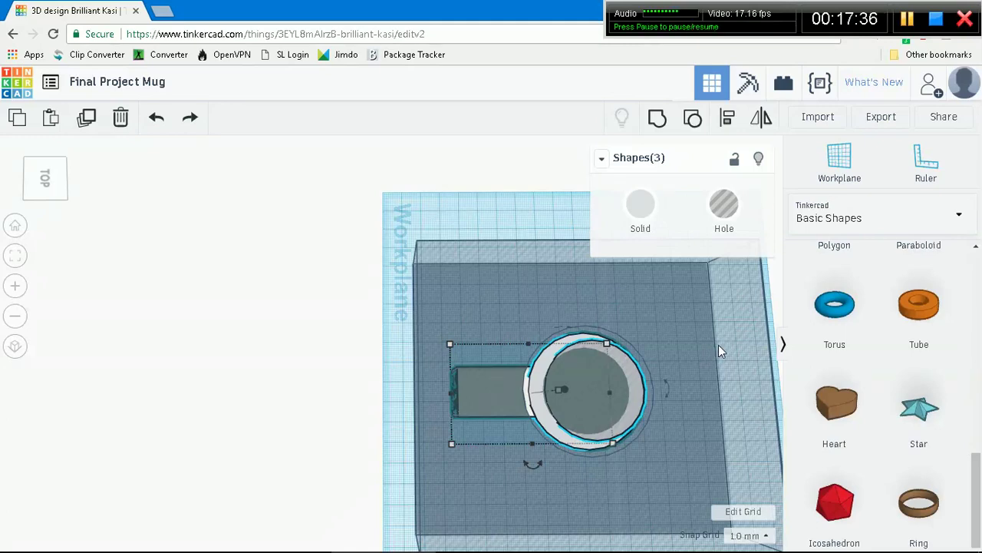
left_click(466, 262, "shift")
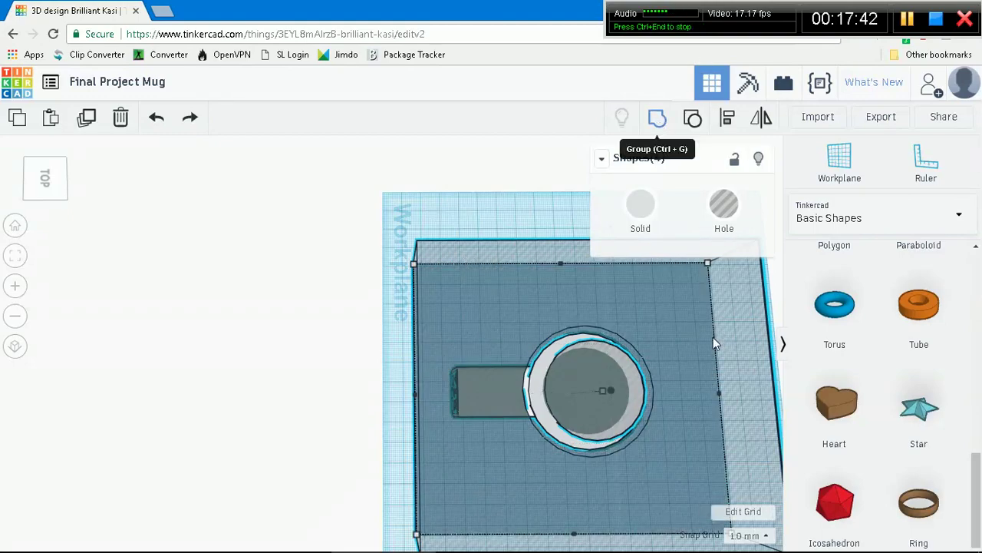
key("ctrl+g")
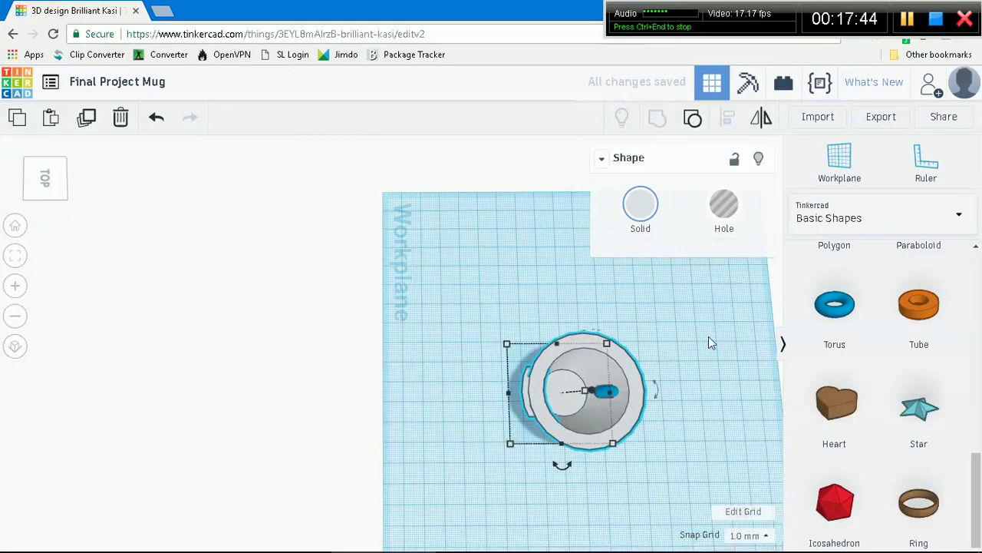
right_click_drag(712, 413, 705, 349)
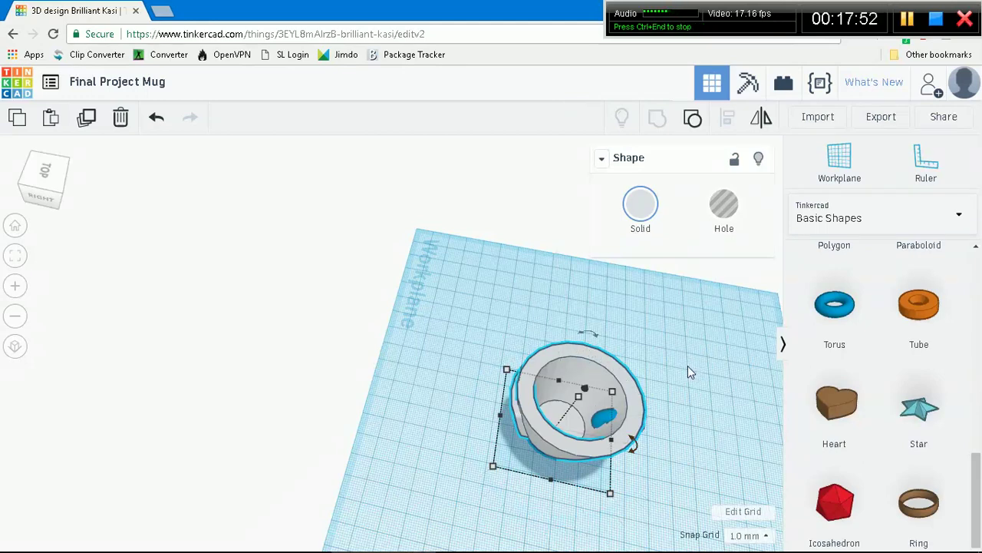
key("ctrl+z")
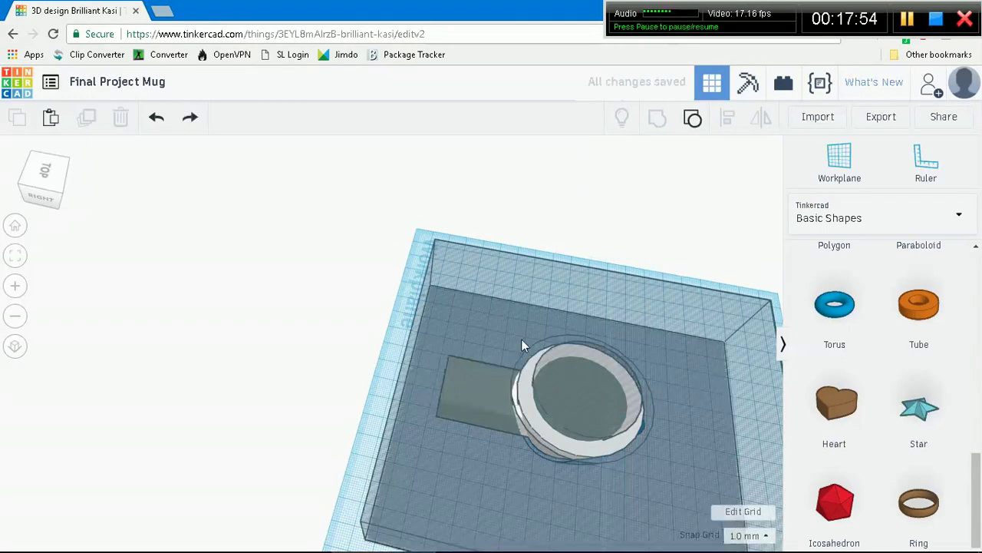
- Group only the mug body, logo and large box hole, leaving out the inner cup hole and the torus
left_click(581, 388)
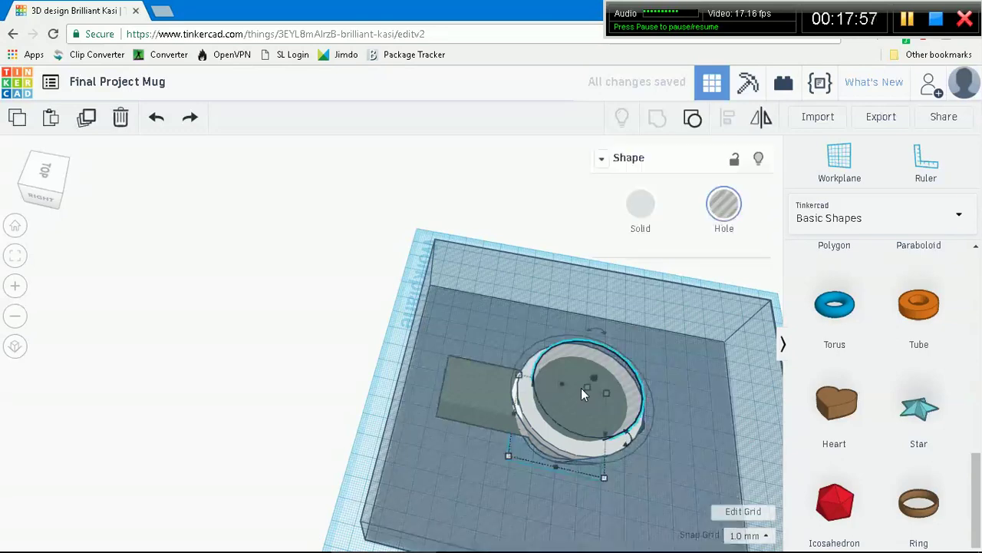
left_click(528, 394)
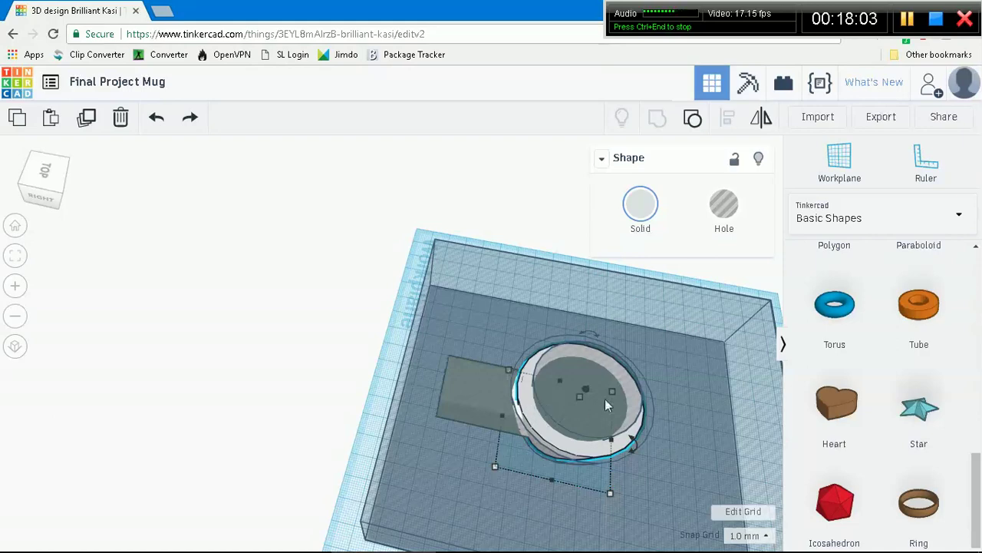
right_click_drag(627, 349, 565, 482)
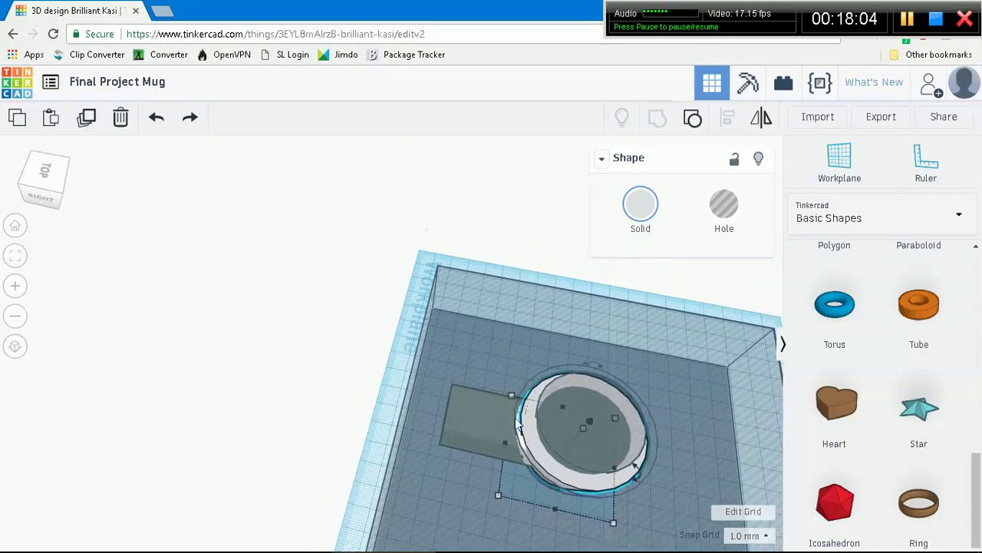
left_click(483, 418, "shift")
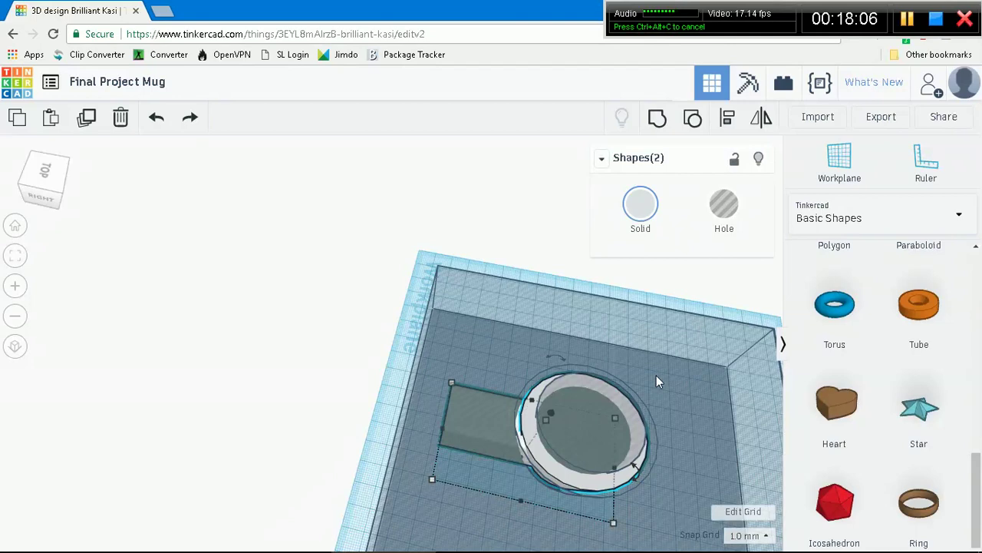
left_click(511, 304, "shift")
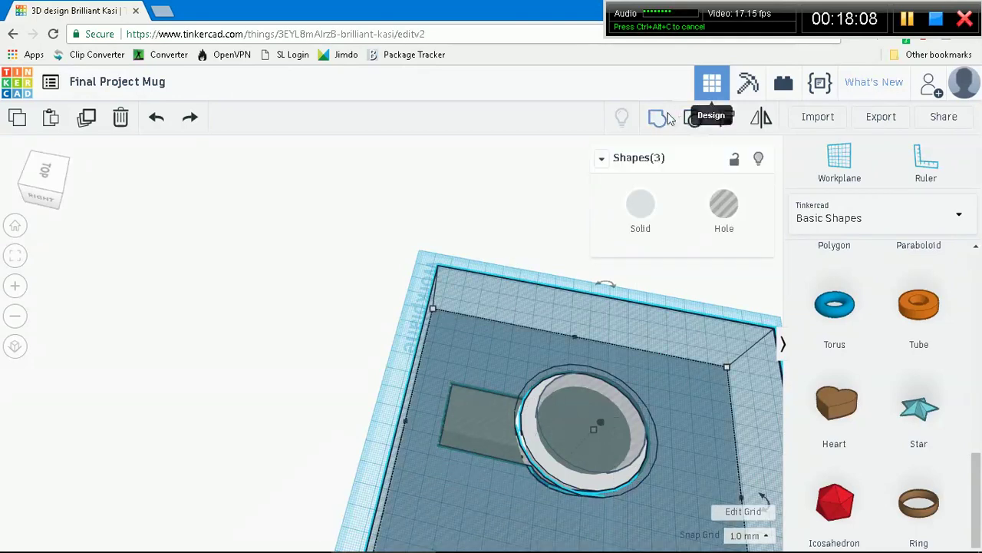
key("ctrl+g")
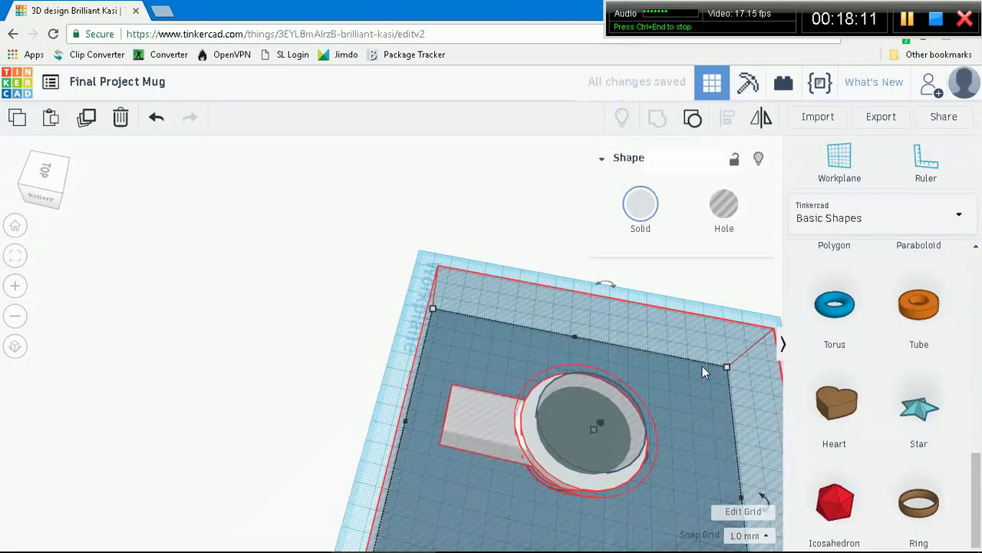
right_click_drag(726, 414, 736, 388)
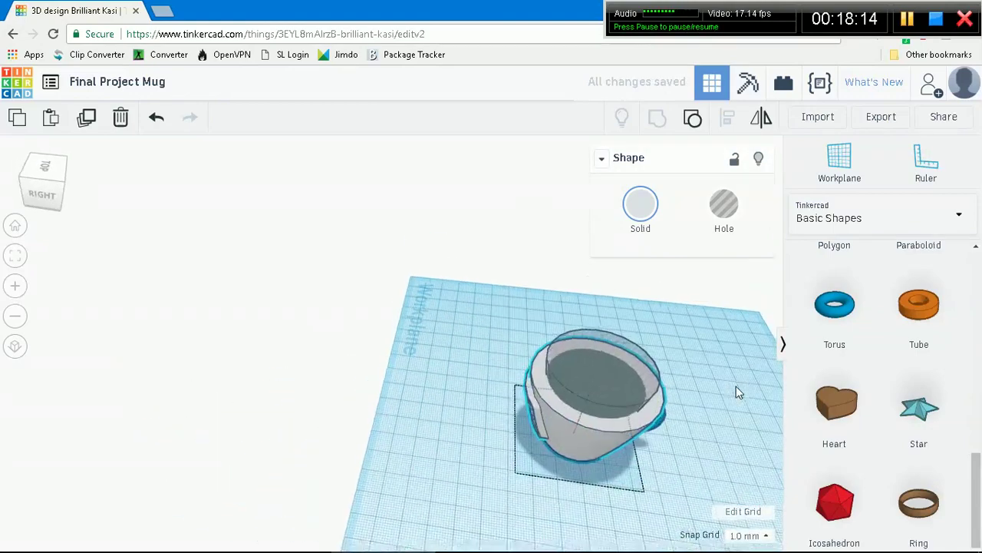
- Group the trimmed mug body, inner cup hole and torus handle together so the hole cuts through both solids
right_click_drag(708, 317, 591, 311)
left_click_drag(438, 311, 629, 551)
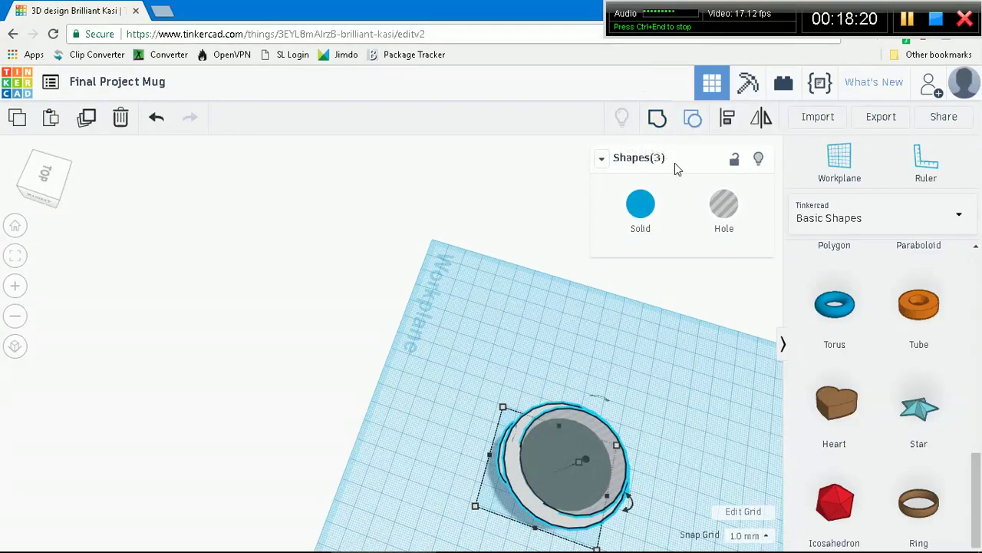
left_click(657, 117)
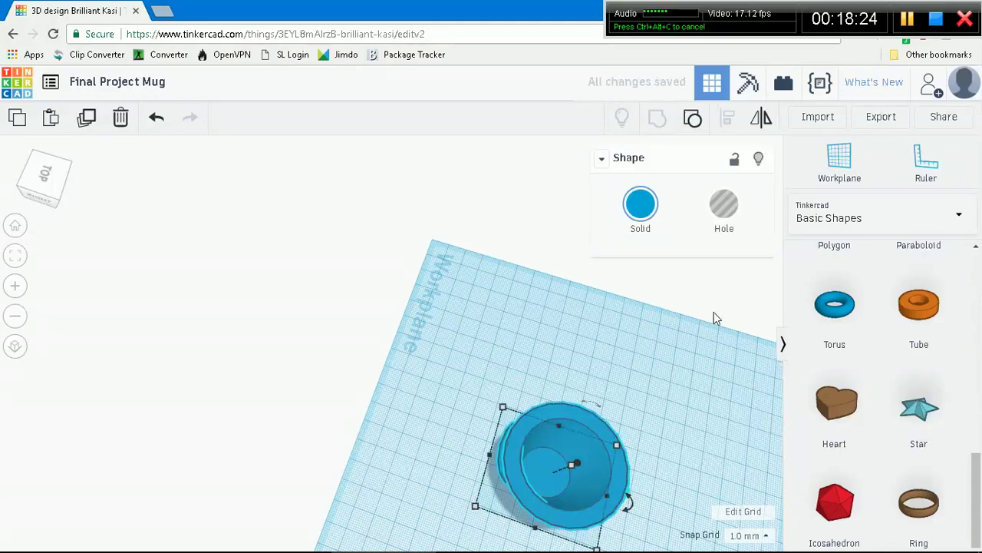
- Examine the grouped mug's interior, handle and logo from above and from the side
right_click_drag(723, 362, 387, 389)
scroll(385, 384, "down", 5)
scroll(386, 389, "up", 8)
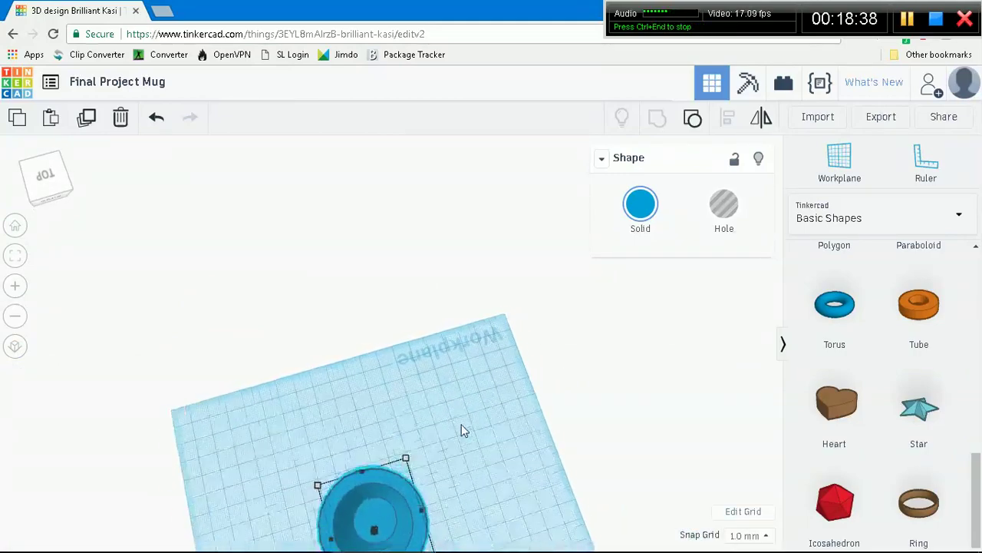
scroll(425, 387, "down", 3)
scroll(425, 383, "up", 3)
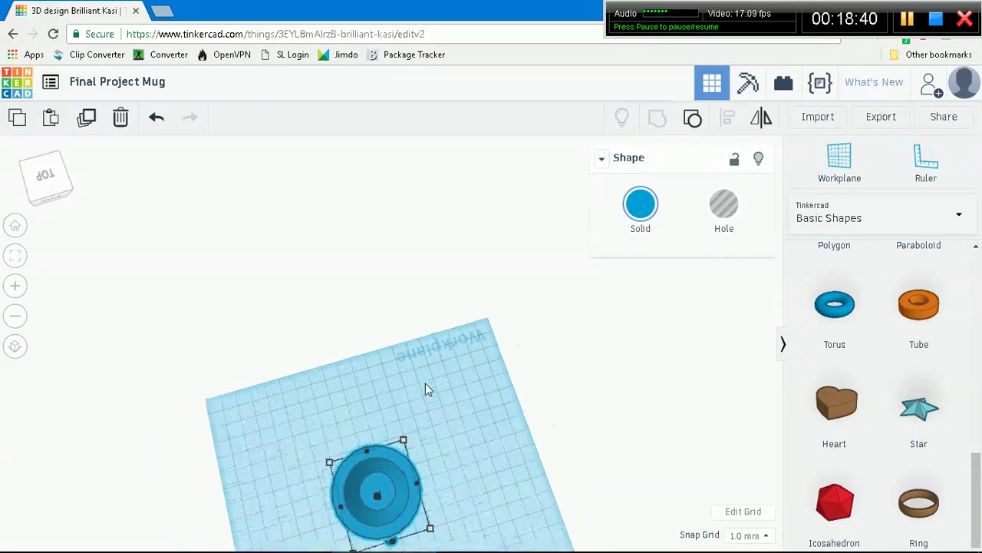
right_click_drag(411, 361, 390, 243)
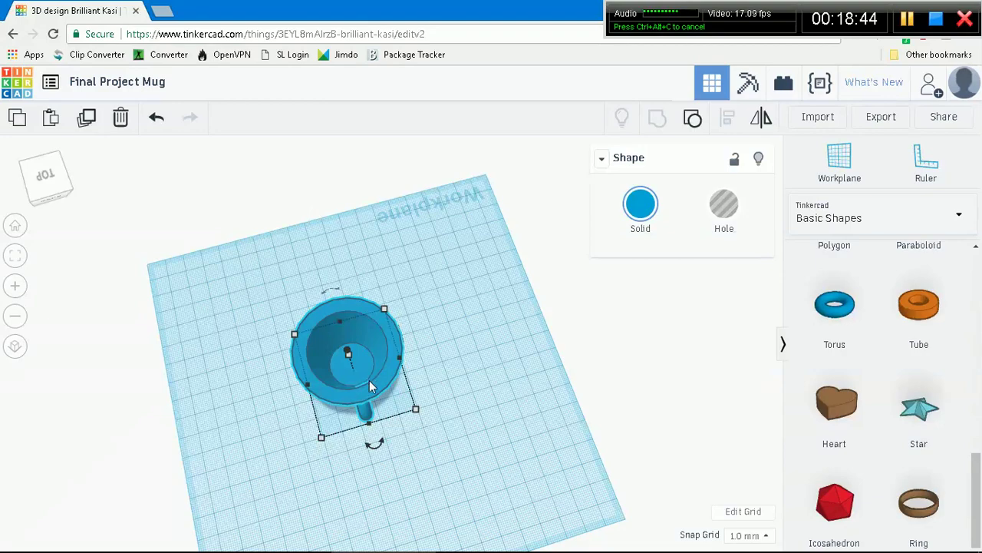
right_click_drag(466, 374, 521, 311)
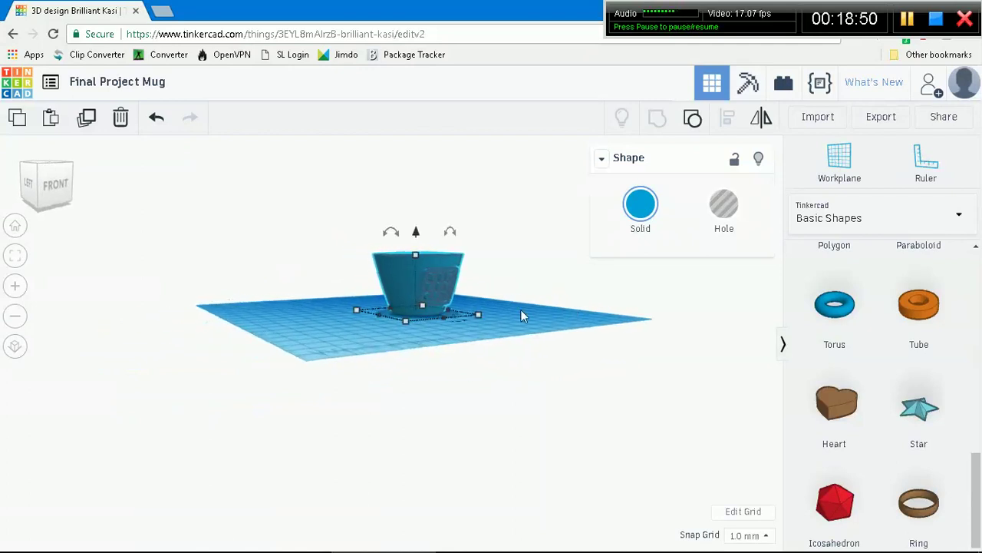